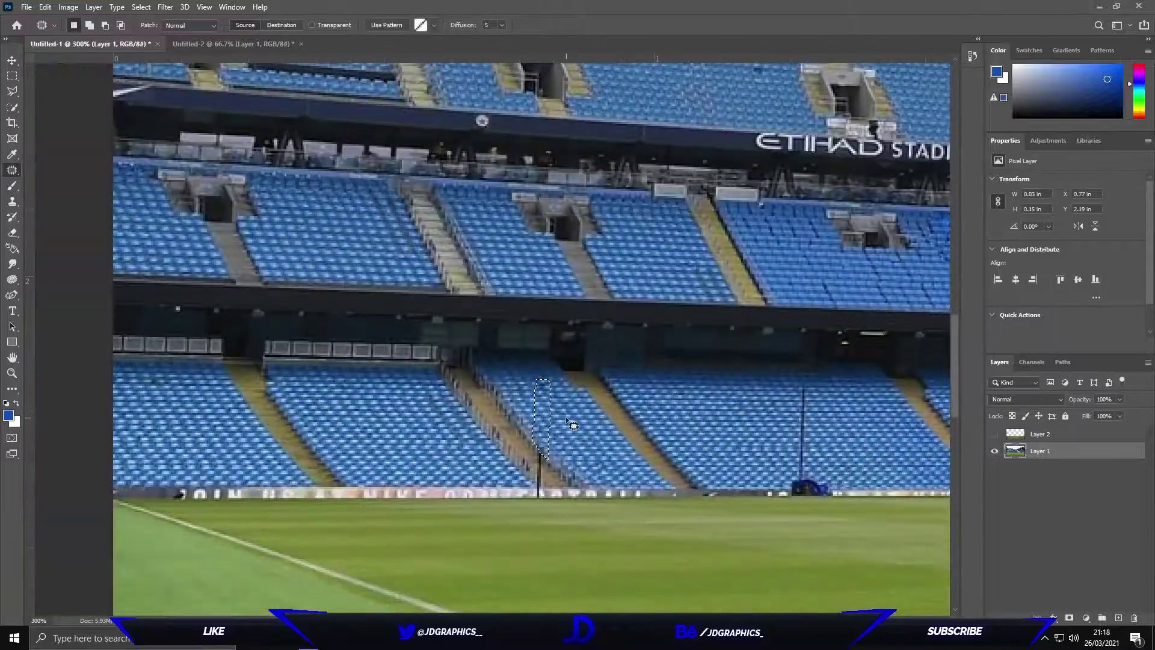
Remove the pole and the first white goal frame in front of the lower stand by cloning nearby seats over them.
{"action": "scroll", "coordinate": [605, 399], "scroll_direction": "right", "scroll_amount": 3}
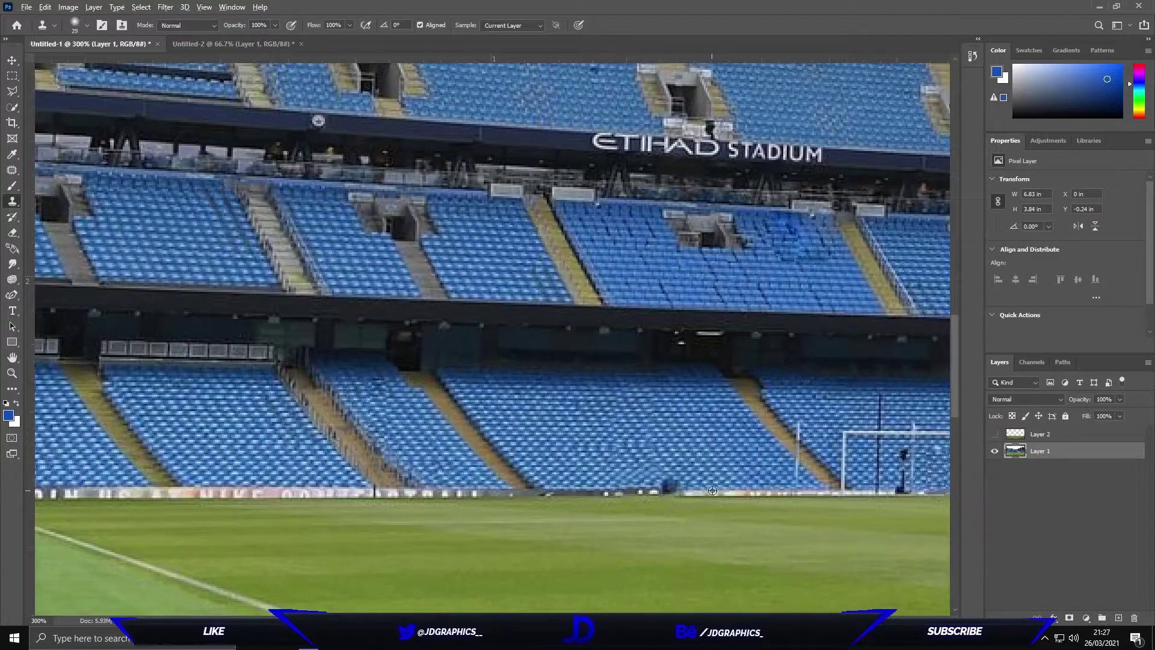
{"action": "scroll", "coordinate": [667, 494], "scroll_direction": "right", "scroll_amount": 5}
{"action": "key", "text": "bracketleft"}
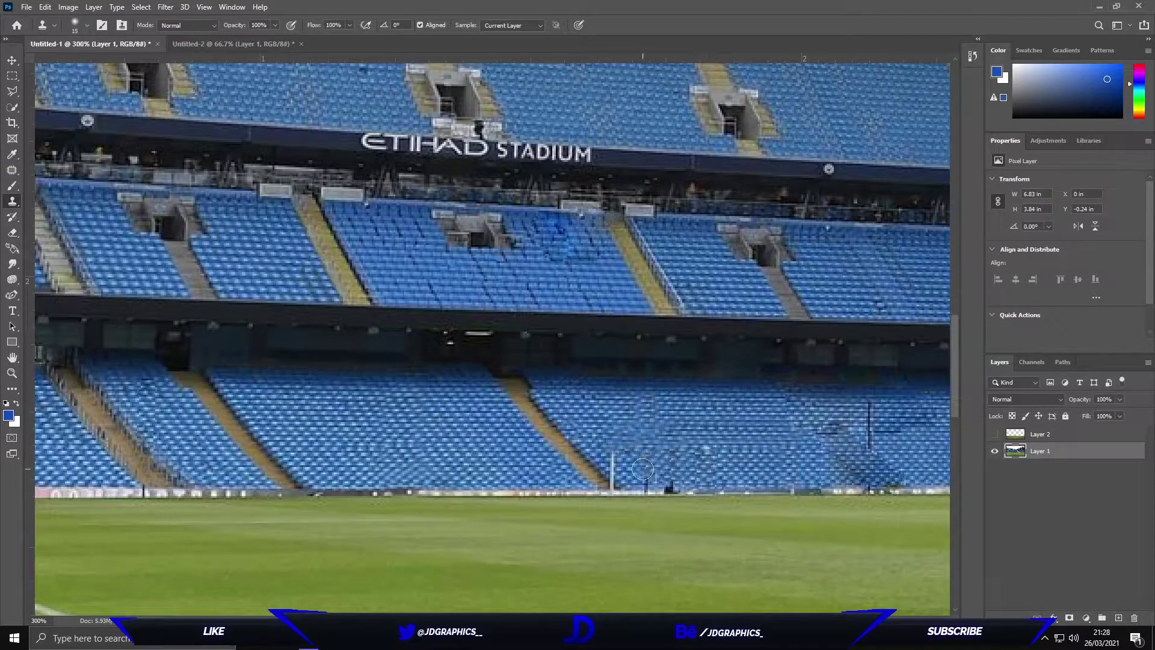
{"action": "scroll", "coordinate": [741, 472], "scroll_direction": "right", "scroll_amount": 6}
{"action": "key", "text": "bracketright"}
{"action": "scroll", "coordinate": [669, 475], "scroll_direction": "right", "scroll_amount": 1}
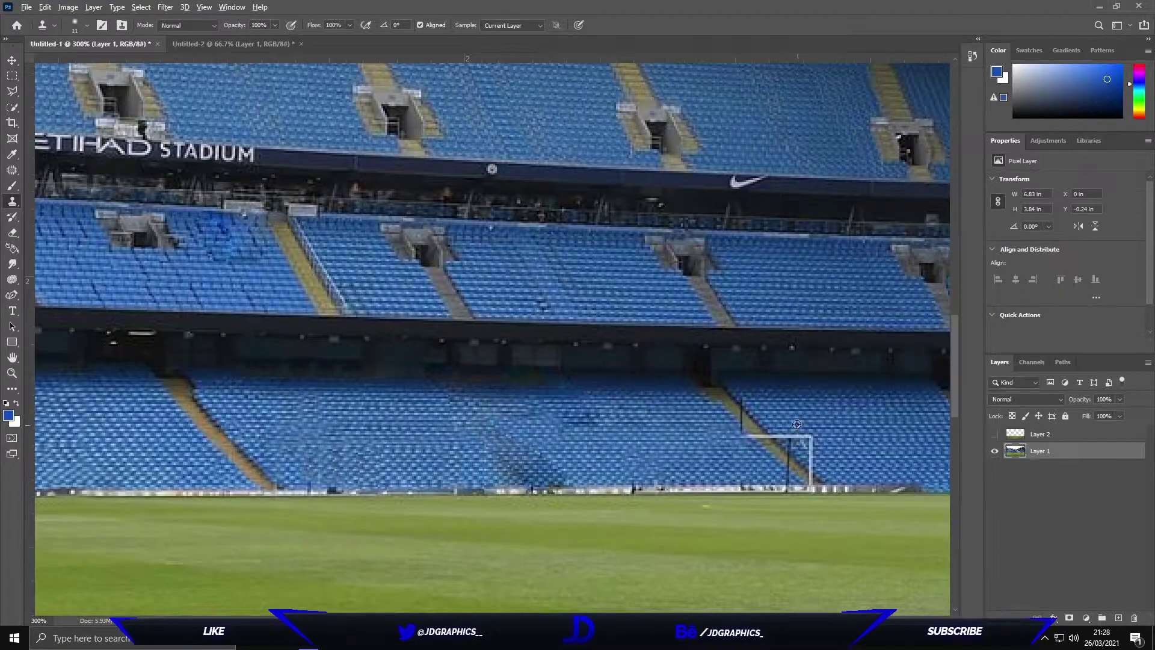
Clone seats and stairs over the second white goal frame at the pitch edge using a smaller Clone Stamp brush.
{"action": "key", "text": "bracketleft"}
{"action": "left_click_drag", "start_coordinate": [743, 418], "coordinate": [783, 437]}
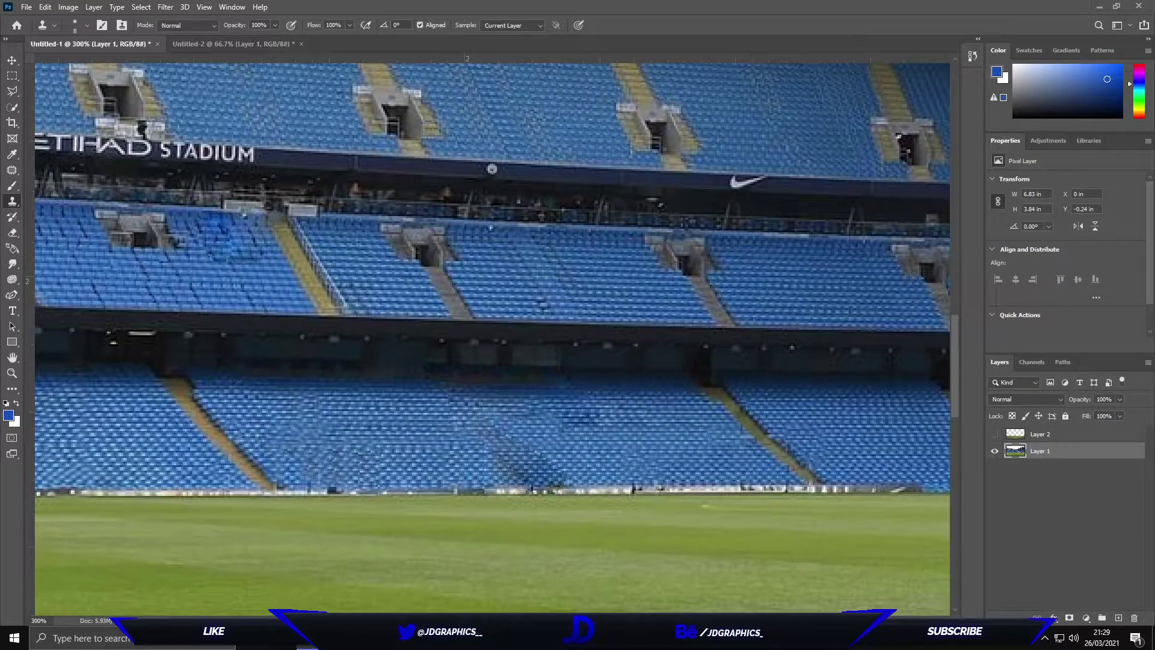
{"action": "left_click_drag", "start_coordinate": [709, 469], "coordinate": [10, 83]}
{"action": "scroll", "coordinate": [735, 404], "scroll_direction": "left", "scroll_amount": 4}
{"action": "key", "text": "j"}
{"action": "key", "text": "ctrl+d"}
{"action": "scroll", "coordinate": [629, 453], "scroll_direction": "down", "scroll_amount": 3}
{"action": "scroll", "coordinate": [525, 190], "scroll_direction": "up", "scroll_amount": 3}
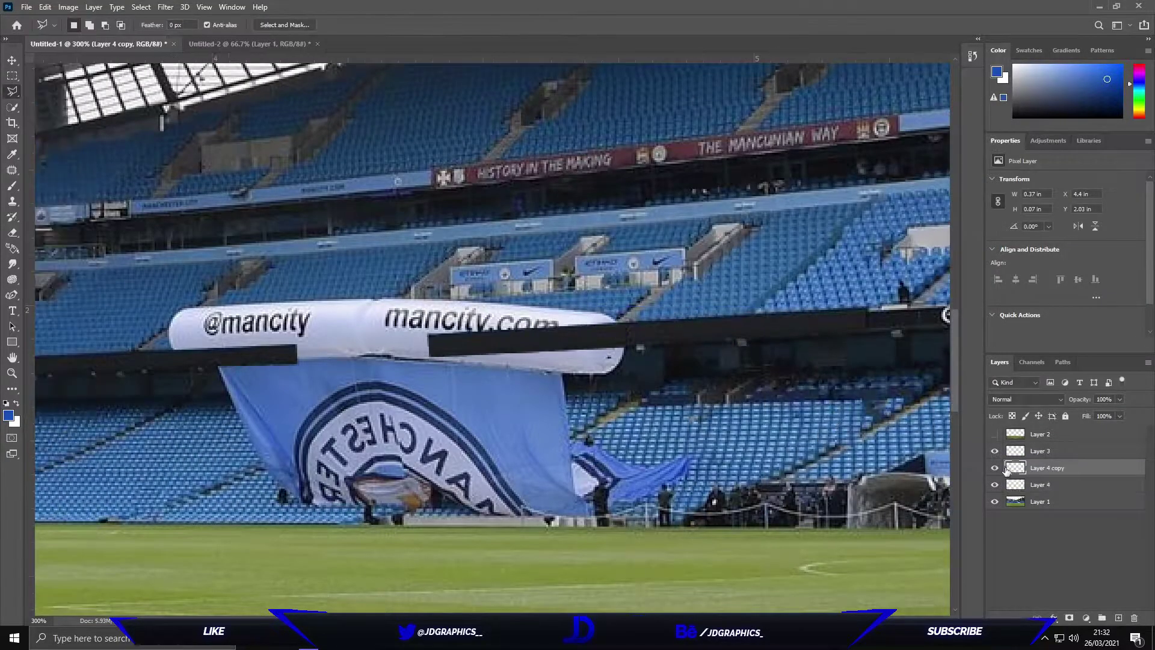
Duplicate the dark barrier strips and line them up into one continuous barrier across the white mancity inflatable.
{"action": "key", "text": "ctrl+t"}
{"action": "left_click_drag", "start_coordinate": [370, 330], "coordinate": [376, 333]}
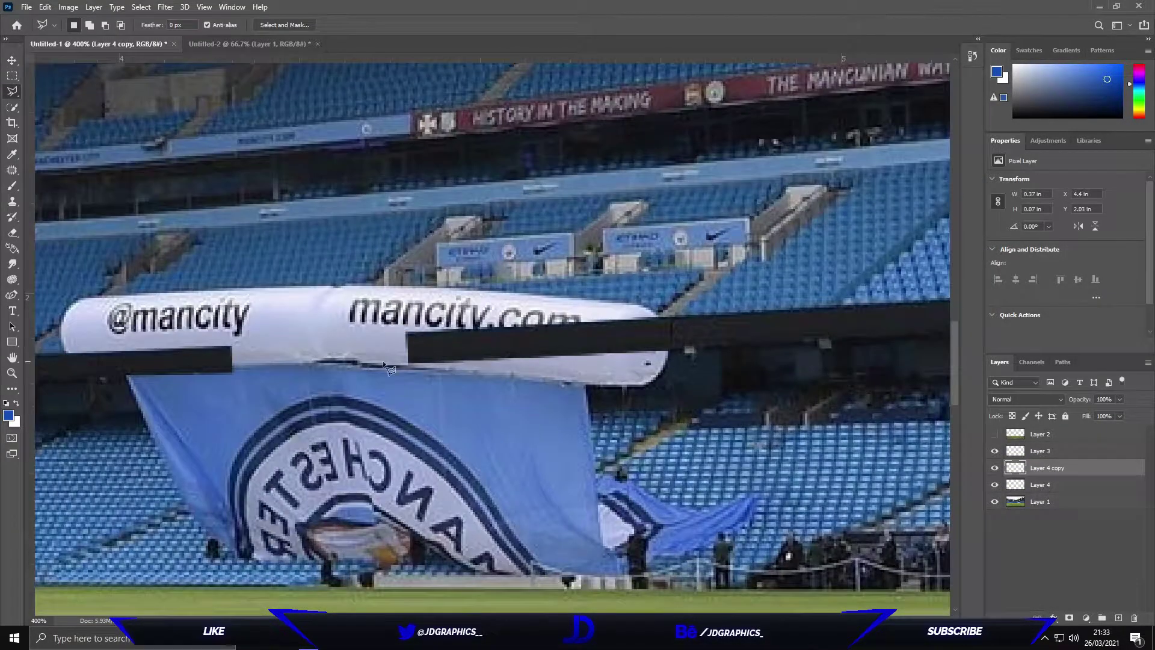
{"action": "left_click", "coordinate": [220, 348]}
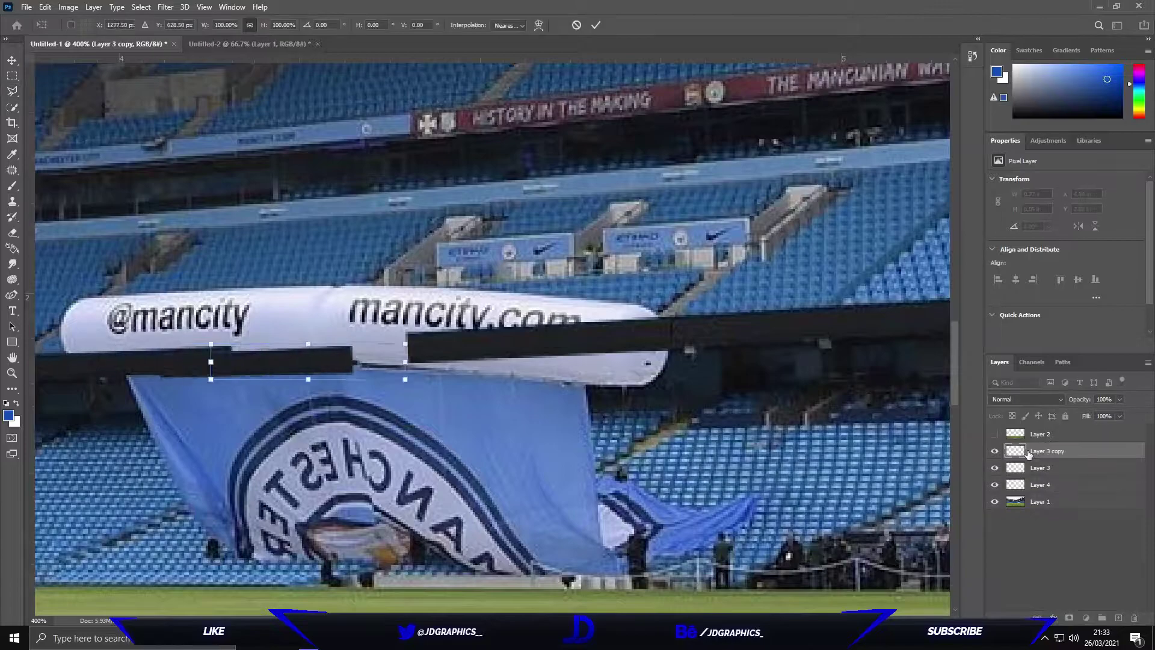
{"action": "left_click", "coordinate": [408, 333]}
{"action": "left_click", "coordinate": [407, 363]}
{"action": "left_click", "coordinate": [226, 373]}
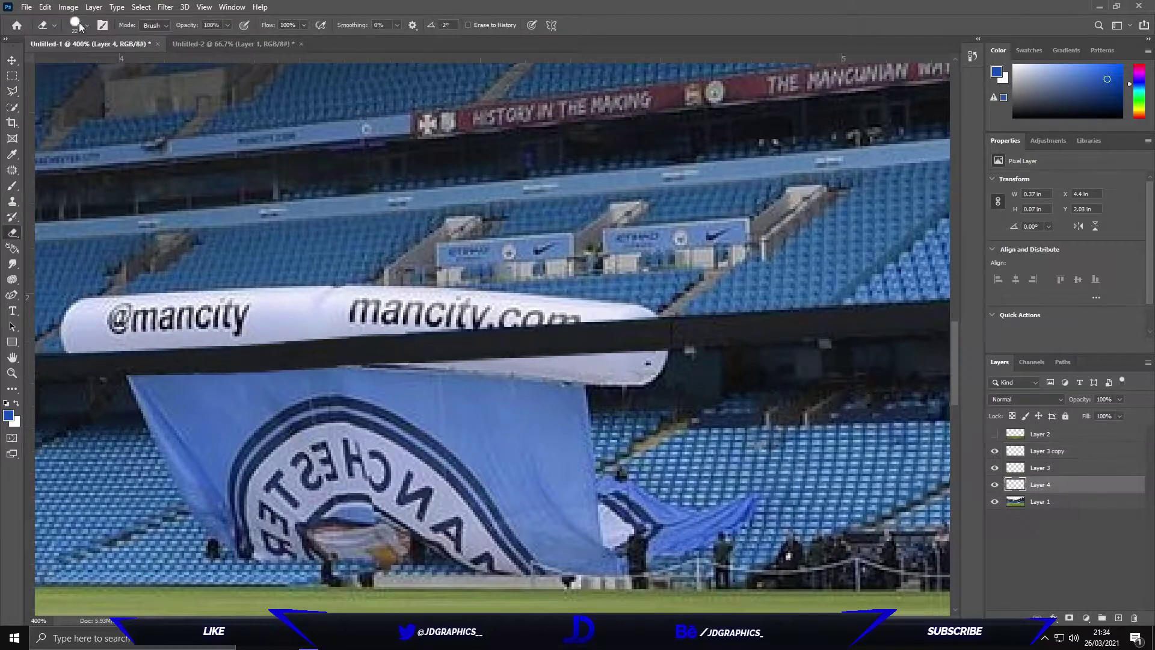
{"action": "key", "text": "ctrl+minus"}
{"action": "key", "text": "ctrl+minus"}
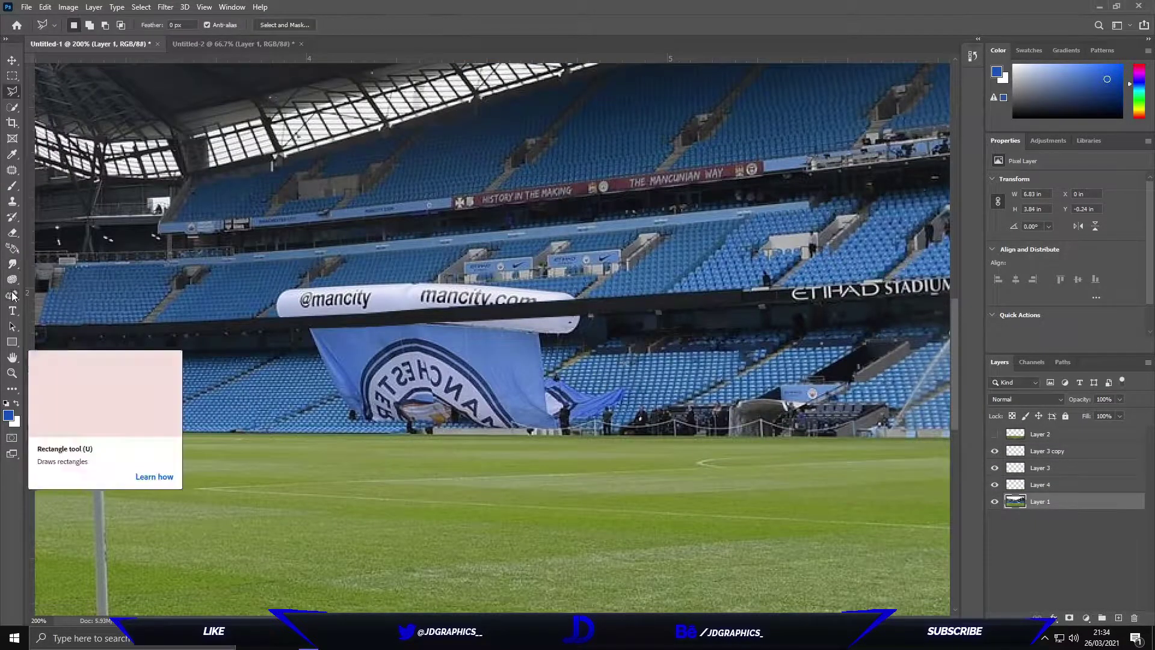
Copy stand sections onto new layers and transform them over the far-left part of the blue banner below the barrier.
{"action": "right_click", "coordinate": [238, 391]}
{"action": "left_click", "coordinate": [271, 472]}
{"action": "key", "text": "ctrl+t"}
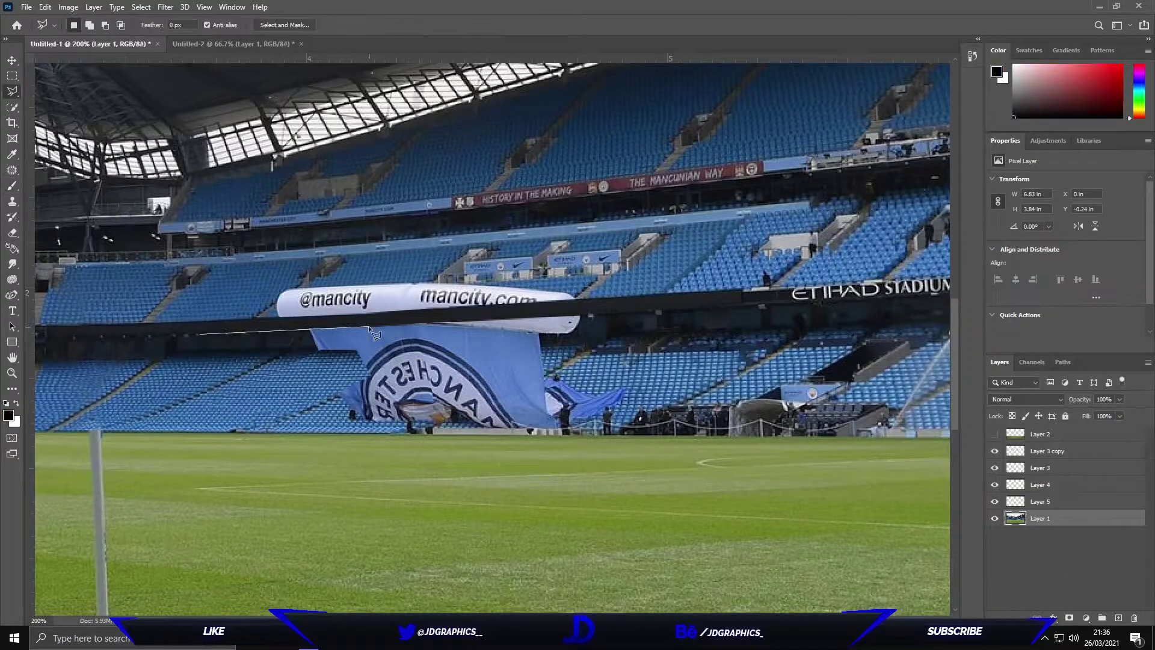
{"action": "key", "text": "ctrl+j"}
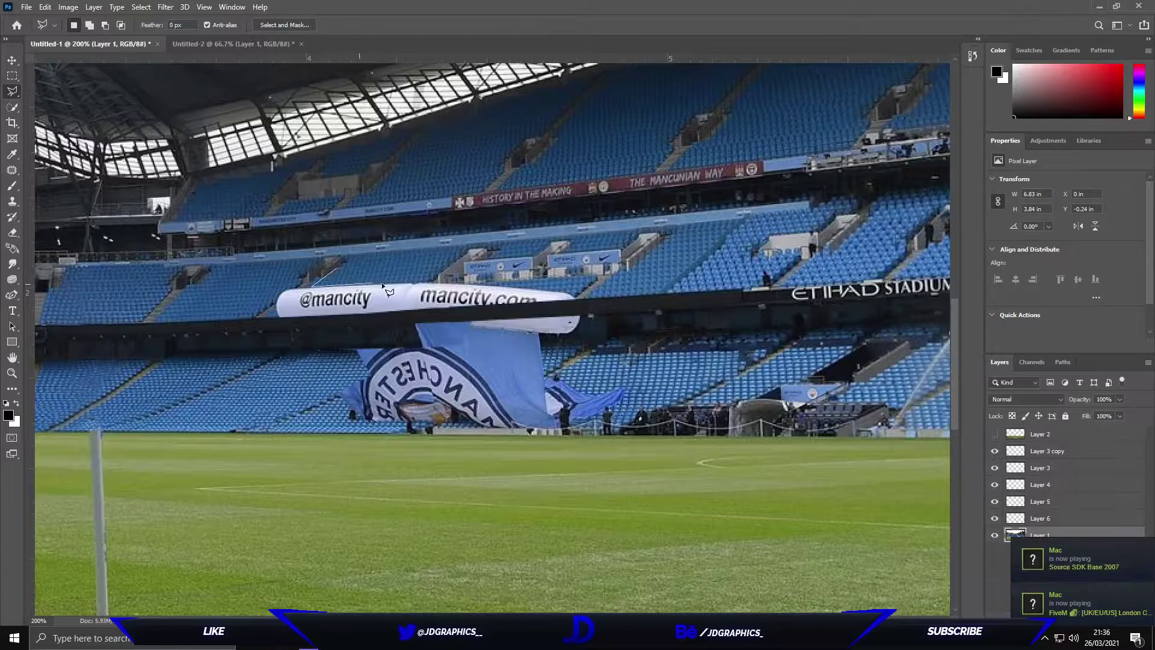
{"action": "key", "text": "ctrl+t"}
{"action": "key", "text": "Return"}
{"action": "right_click", "coordinate": [377, 263]}
{"action": "left_click", "coordinate": [409, 288]}
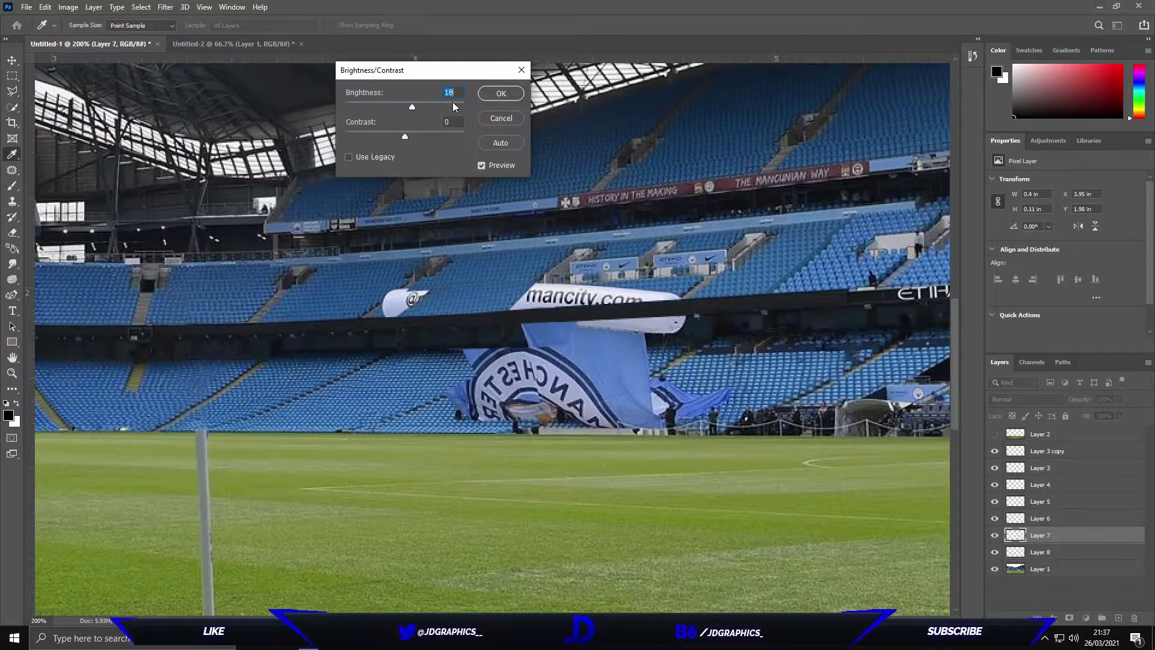
{"action": "key", "text": "Return"}
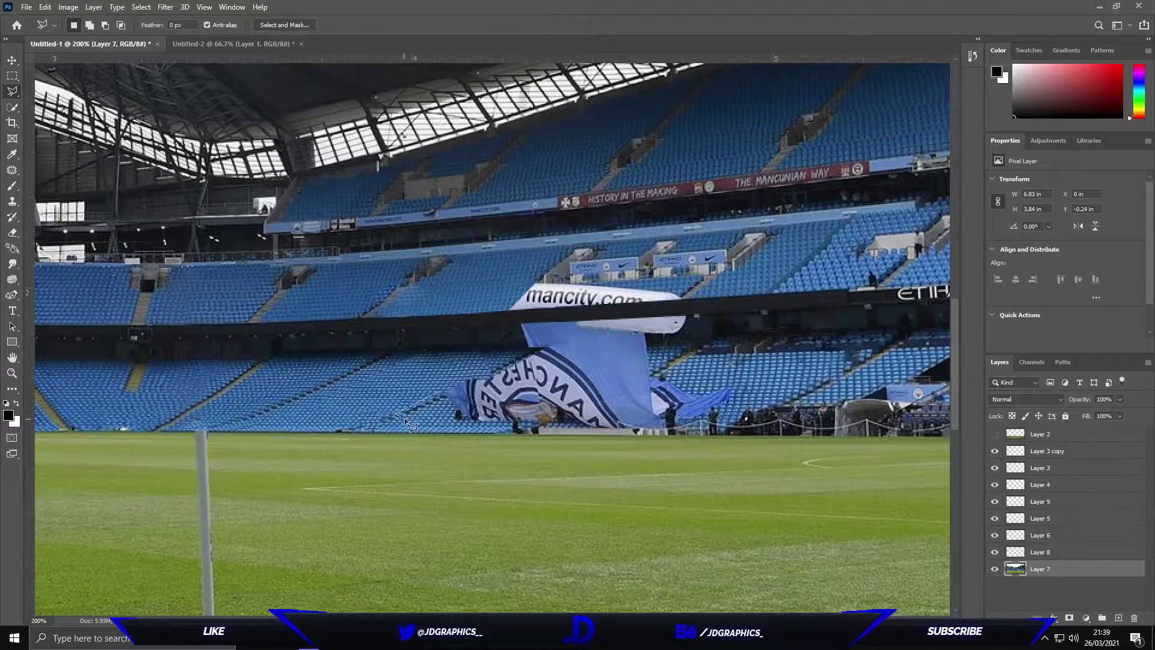
Cover the mancity.com part of the inflatable with copied middle-tier seats and set the copy's Brightness to -12.
{"action": "key", "text": "ctrl+j"}
{"action": "left_click_drag", "start_coordinate": [1041, 568], "coordinate": [1056, 473]}
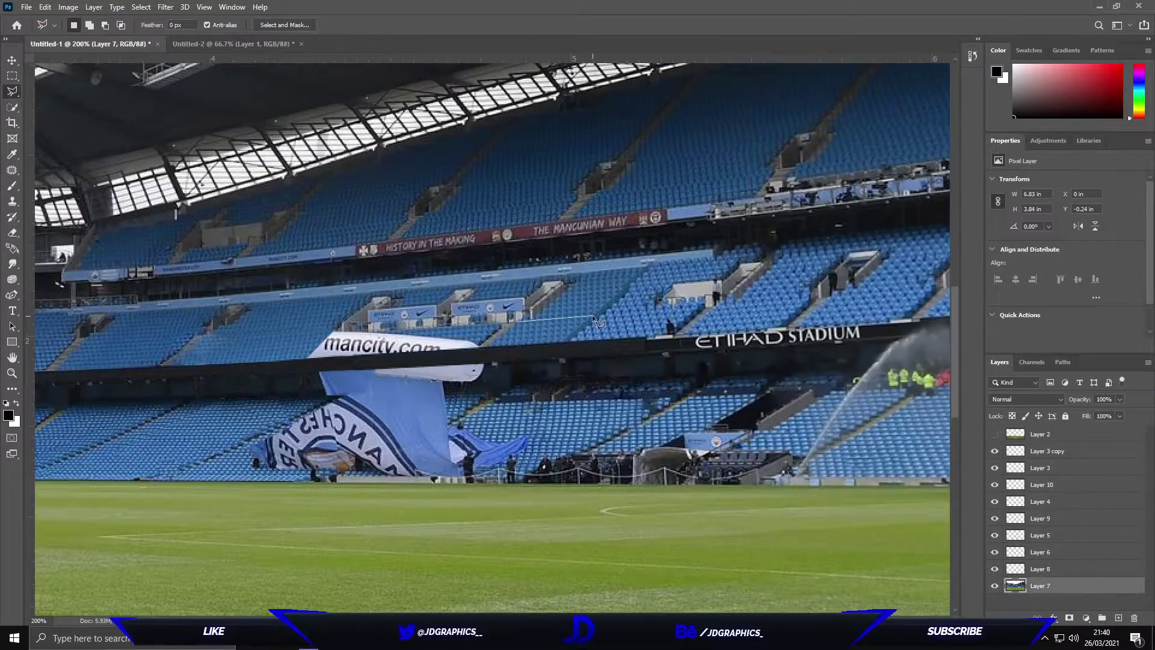
{"action": "left_click_drag", "start_coordinate": [598, 433], "coordinate": [403, 361]}
{"action": "key", "text": "Return"}
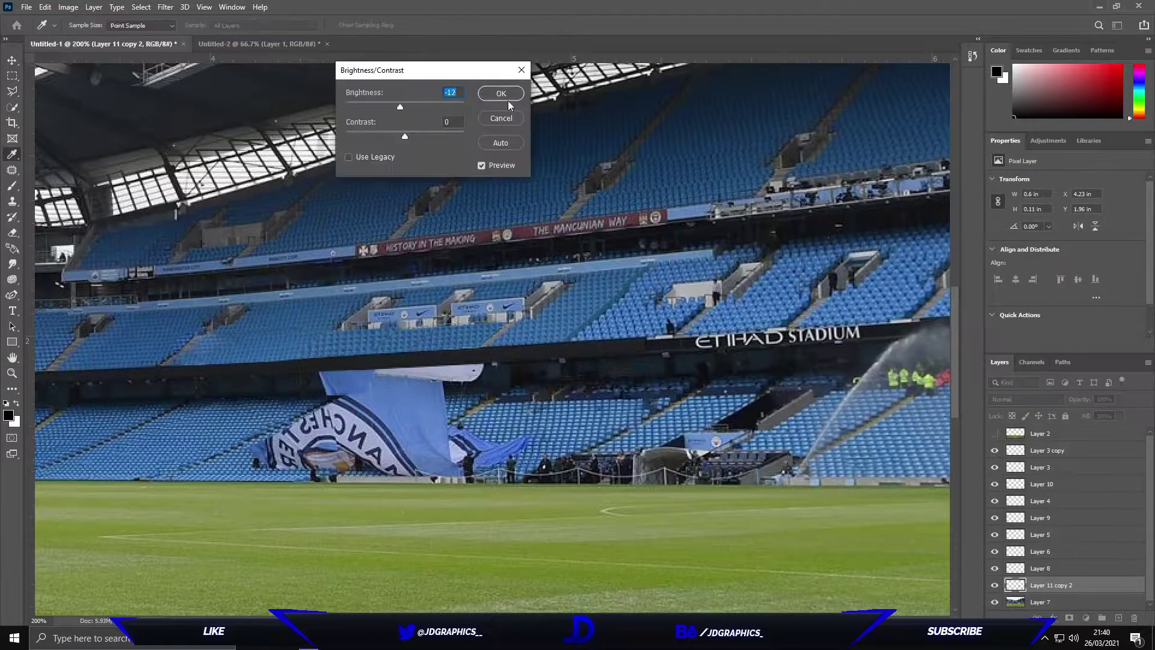
Duplicate the Layer 6 wall piece and place it over the white remnant and the banner's upper edge below the barrier.
{"action": "scroll", "coordinate": [361, 373], "scroll_direction": "down", "scroll_amount": 1}
{"action": "key", "text": "alt+bracketleft"}
{"action": "key", "text": "ctrl+t"}
{"action": "key", "text": "Escape"}
{"action": "key", "text": "alt+bracketleft"}
{"action": "key", "text": "l"}
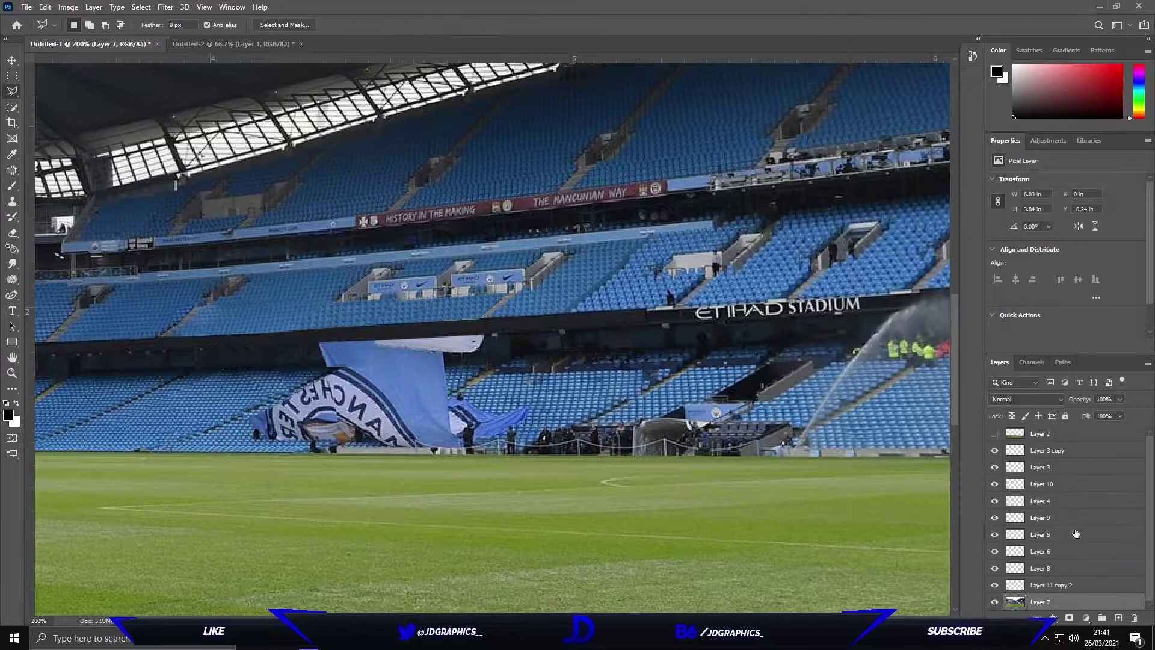
{"action": "left_click", "coordinate": [1041, 552]}
{"action": "left_click_drag", "start_coordinate": [361, 355], "coordinate": [415, 352]}
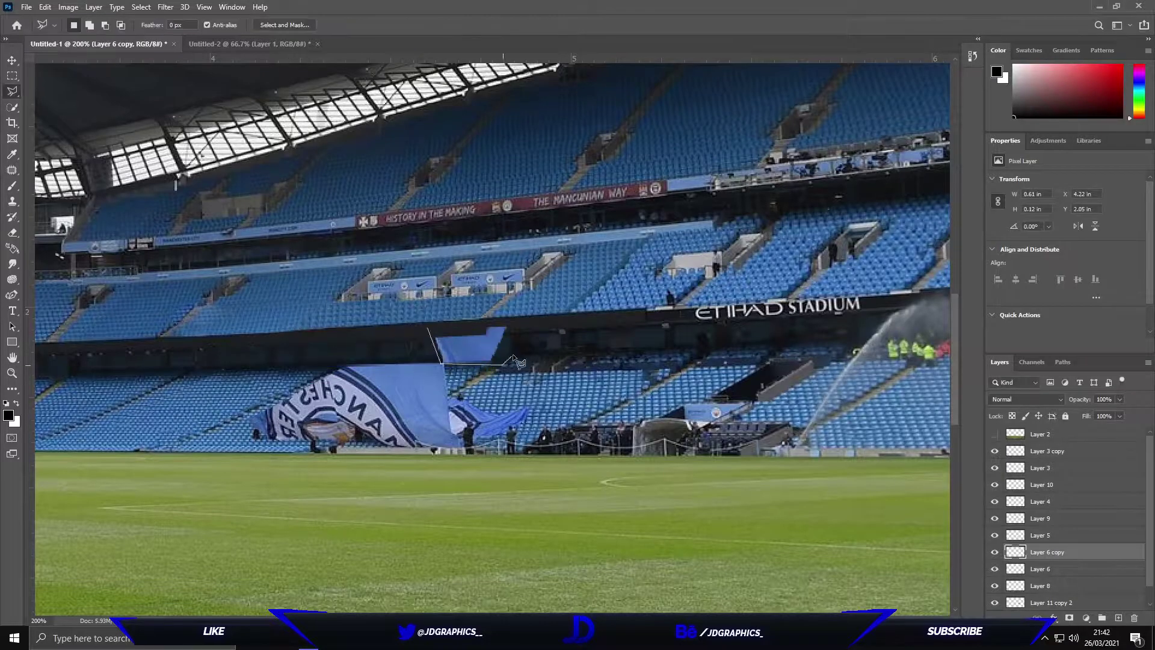
Outline a rectangular section of dark wall on the base layer and copy it to cover the banner piece beneath the barrier.
{"action": "left_click", "coordinate": [1041, 602]}
{"action": "left_click", "coordinate": [490, 332]}
{"action": "left_click", "coordinate": [552, 332]}
{"action": "left_click", "coordinate": [553, 360]}
{"action": "double_click", "coordinate": [490, 360]}
{"action": "right_click", "coordinate": [535, 339]}
{"action": "left_click", "coordinate": [574, 432]}
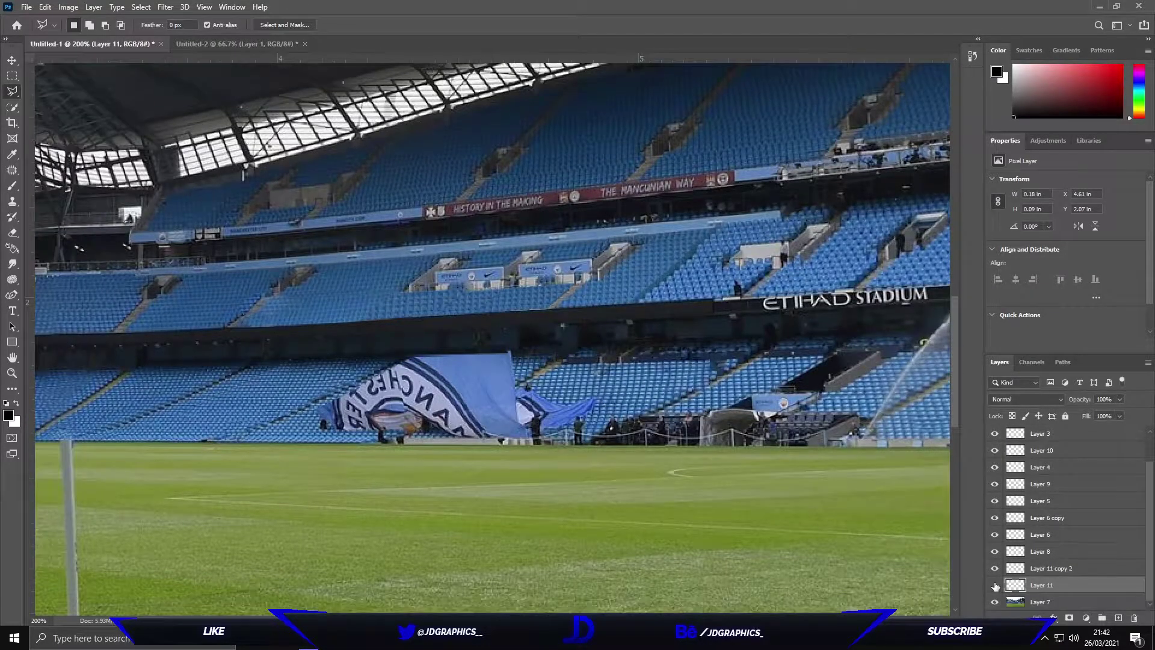
Cover the Manchester crest part of the banner with transformed copies of the Layer 5 seats.
{"action": "left_click", "coordinate": [1028, 503]}
{"action": "key", "text": "ctrl+t"}
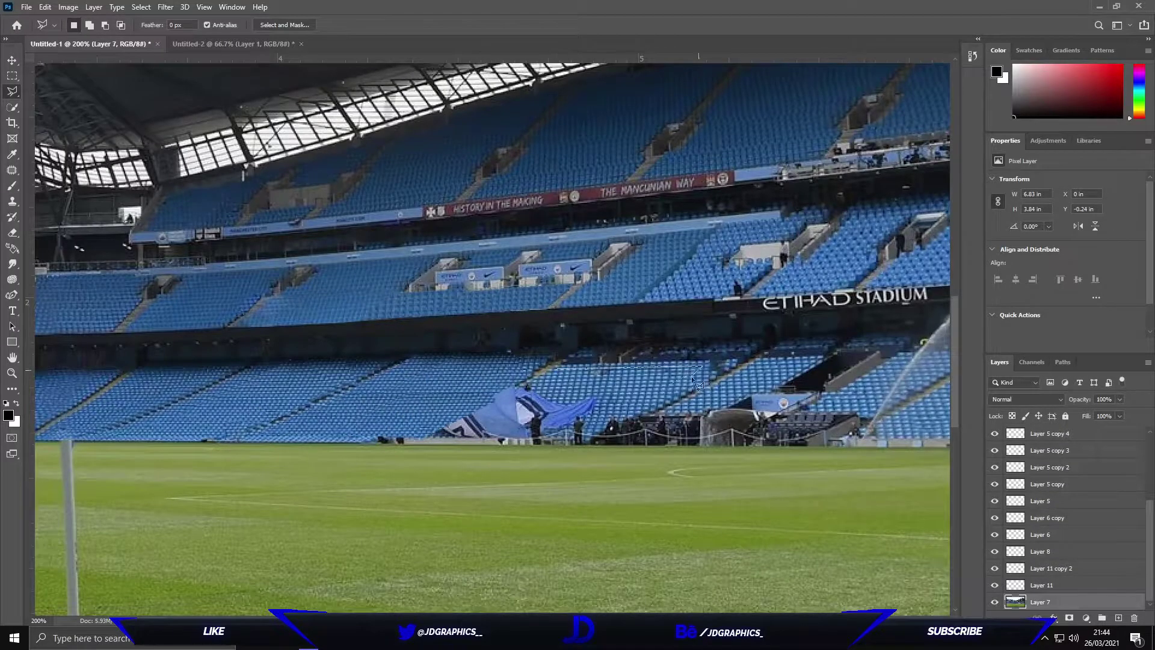
Try to cover the remaining folded banner with seats copied from the neighbouring lower-tier block.
{"action": "double_click", "coordinate": [697, 381]}
{"action": "key", "text": "ctrl+j"}
{"action": "left_click_drag", "start_coordinate": [697, 381], "coordinate": [596, 458]}
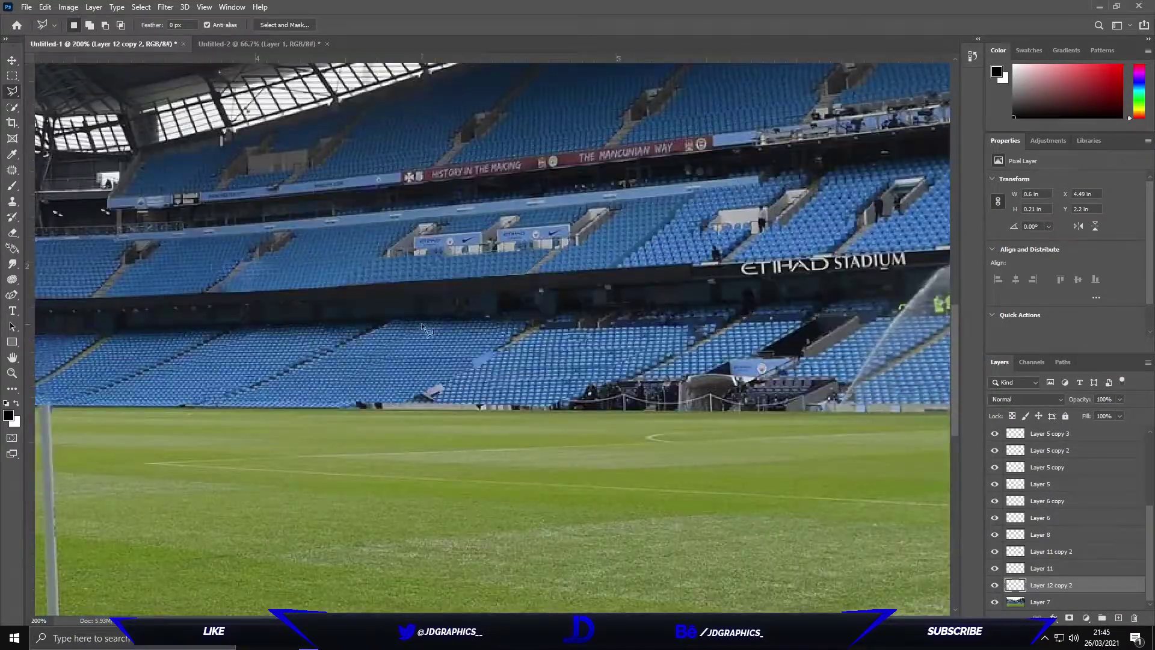
{"action": "key", "text": "j"}
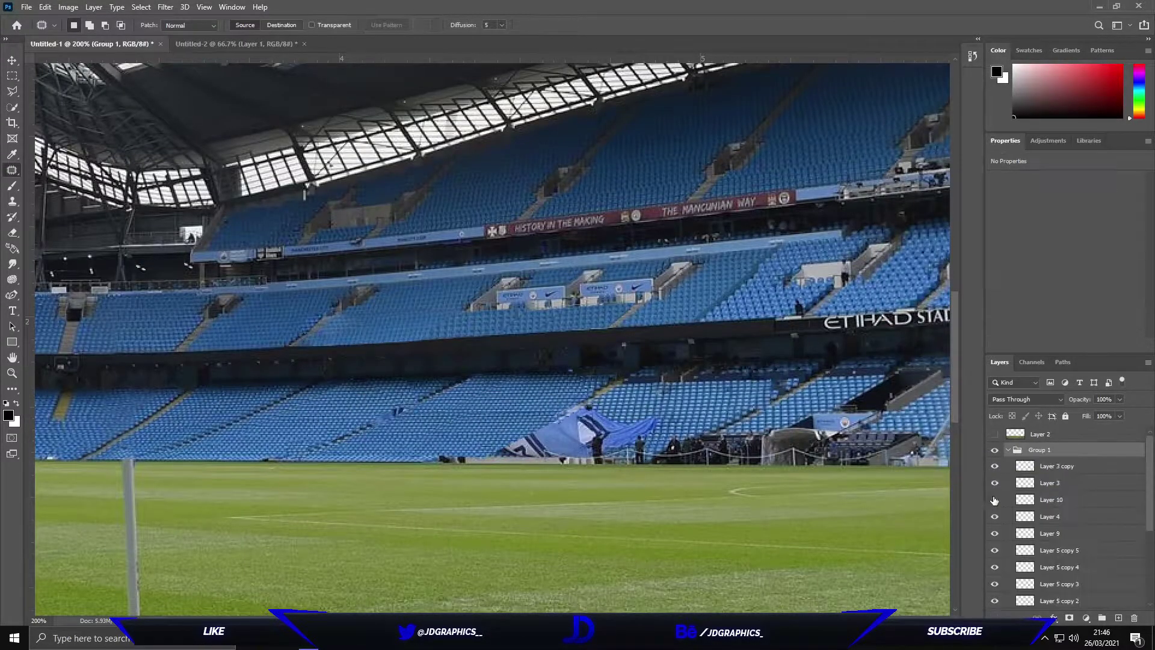
Rename the layers in Group 1 by content as barrier, wall, stair seat, top seat and stair.
{"action": "double_click", "coordinate": [1038, 483]}
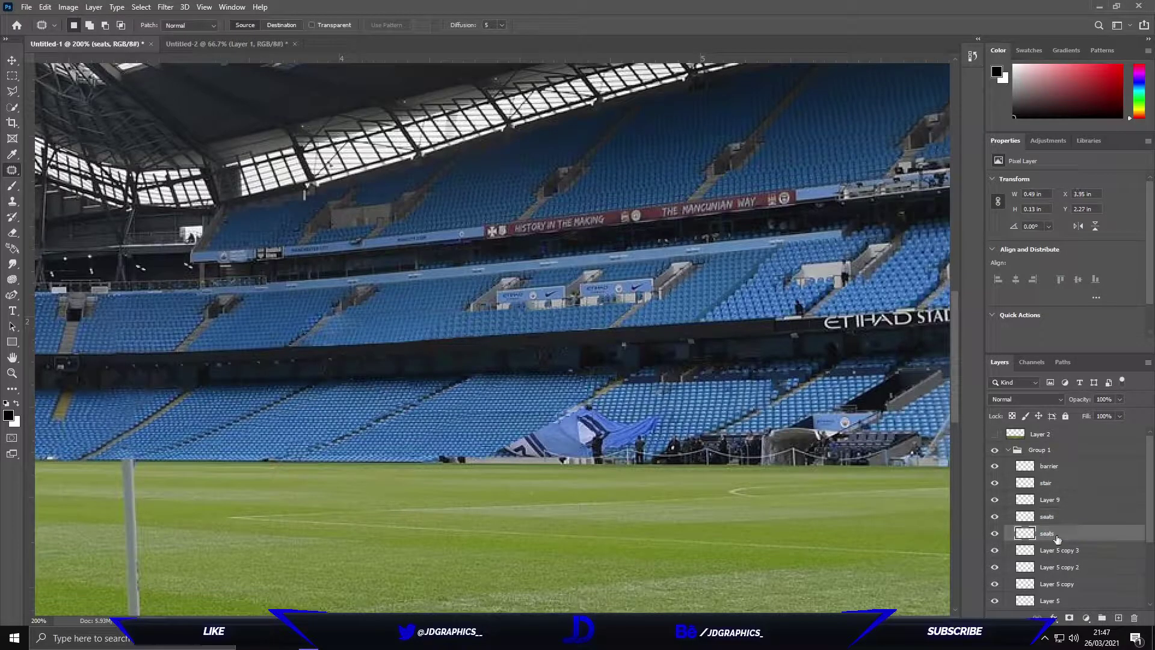
{"action": "scroll", "coordinate": [1057, 539], "scroll_direction": "down", "scroll_amount": 5}
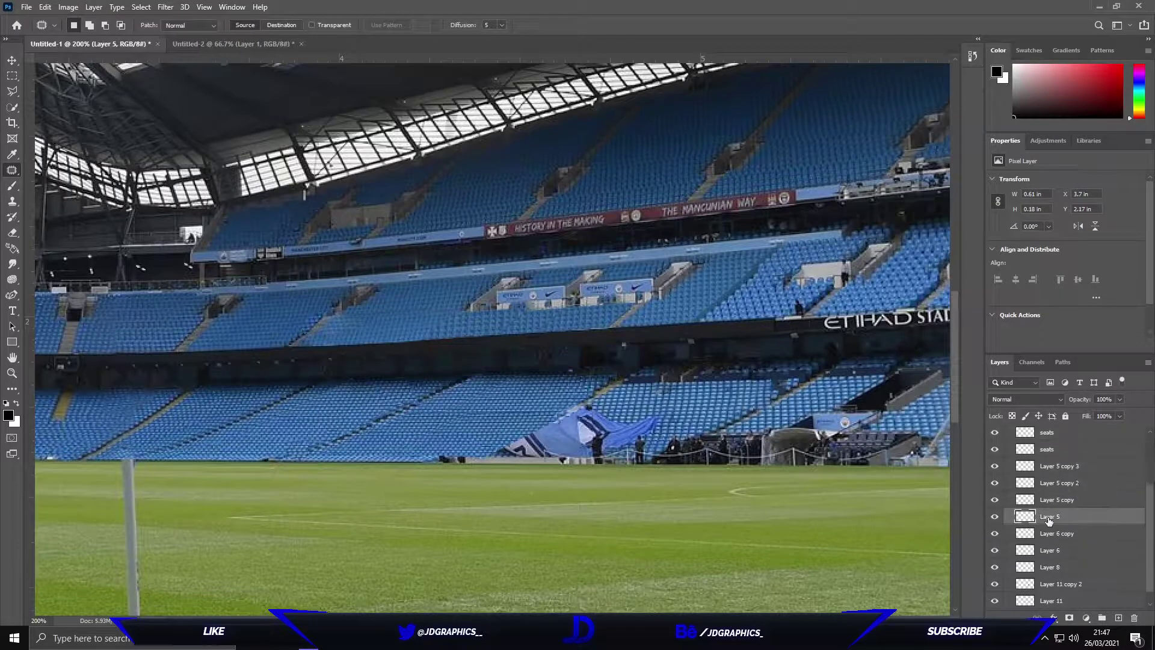
{"action": "left_click", "coordinate": [1024, 568]}
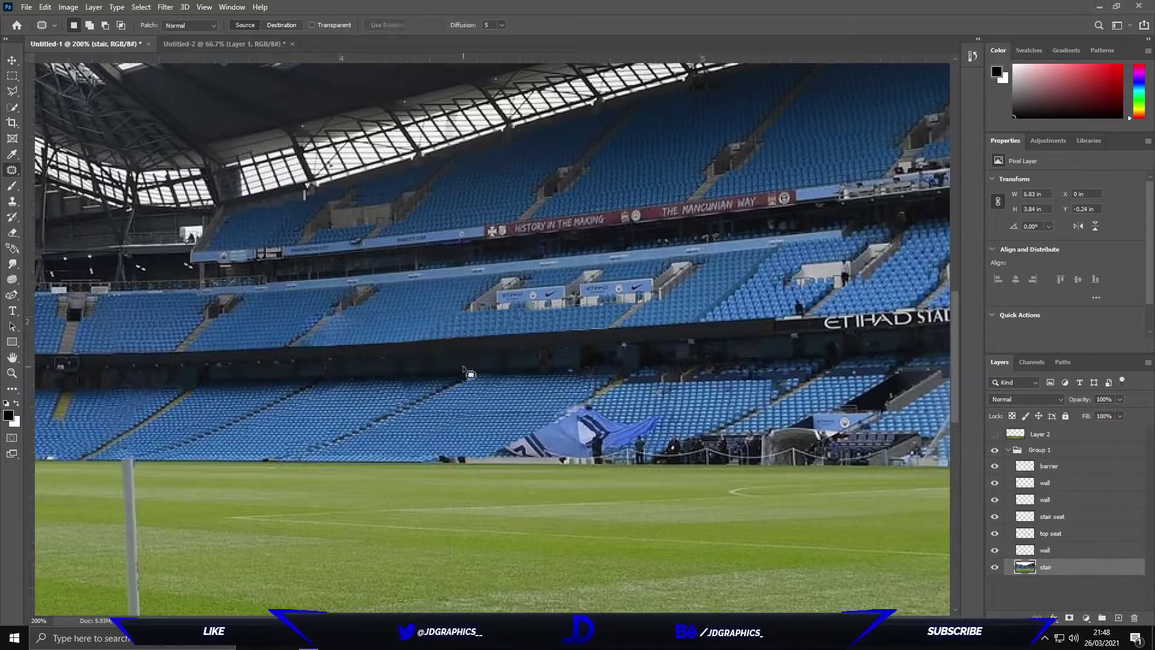
Cover the remaining blue banner and the people beside it with copied lower-tier stair and seat sections.
{"action": "left_click", "coordinate": [594, 334]}
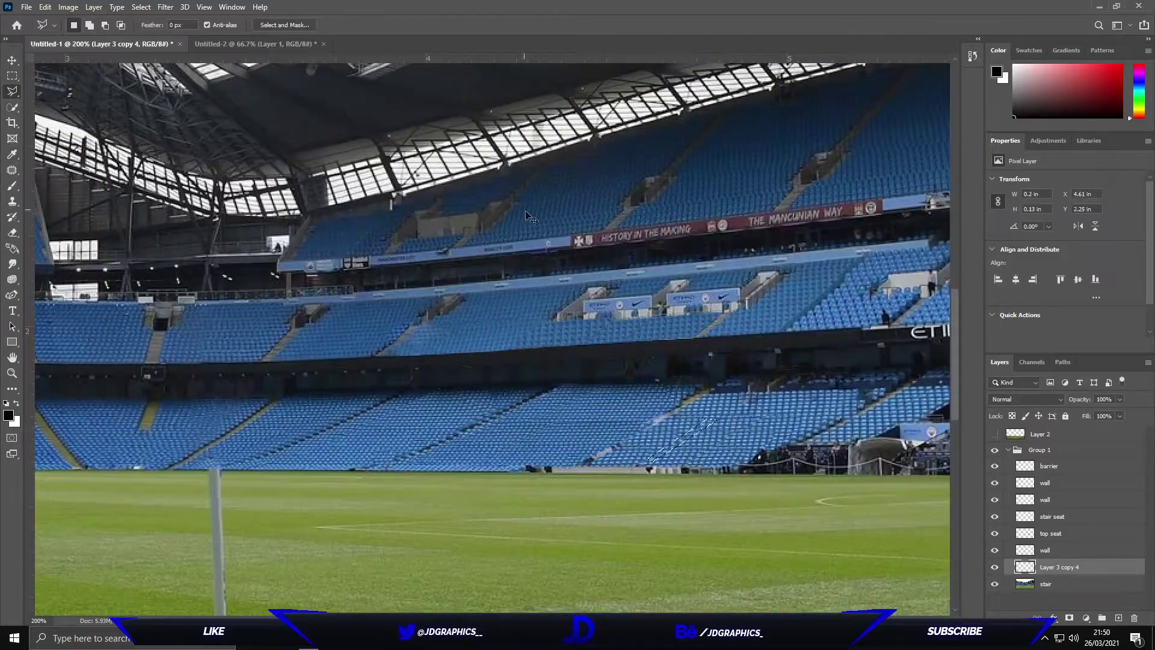
{"action": "key", "text": "alt+bracketleft"}
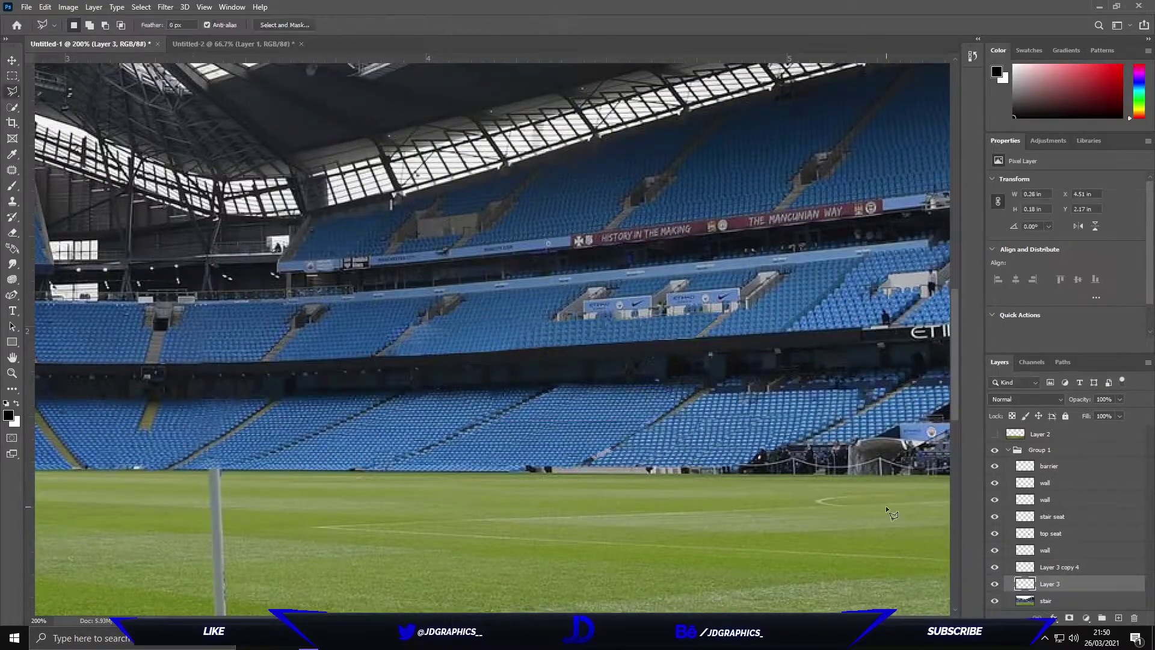
{"action": "key", "text": "alt+bracketright"}
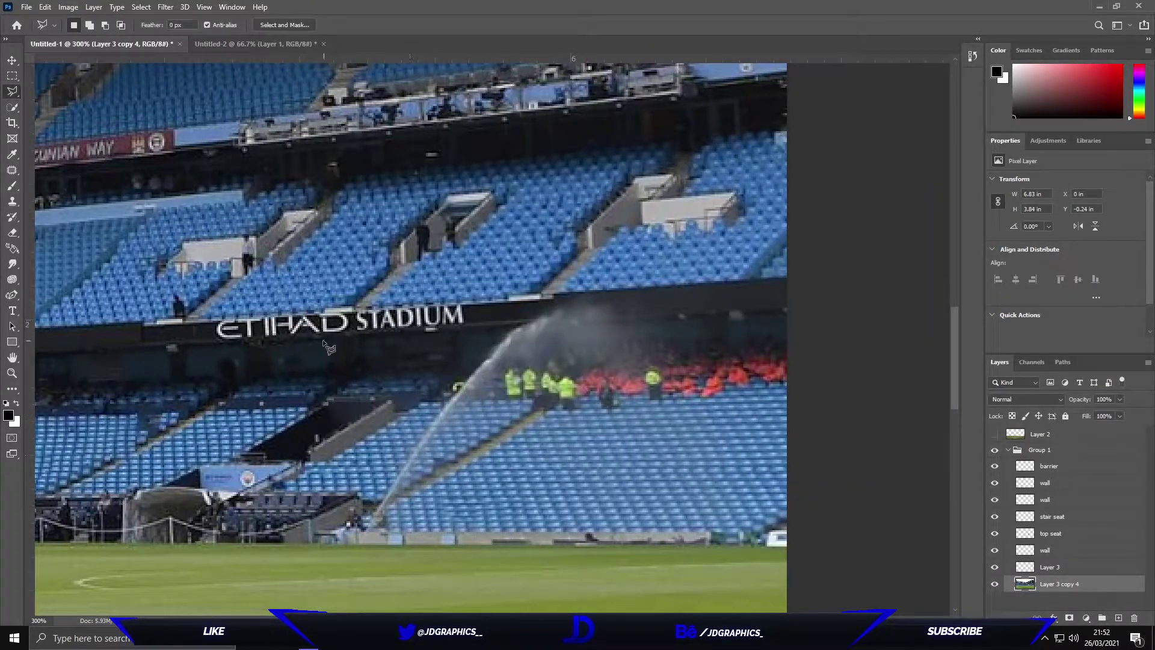
Place a copied dark wall section over the water spray beside the ETIHAD STADIUM sign and stretch it slightly downward.
{"action": "key", "text": "ctrl+t"}
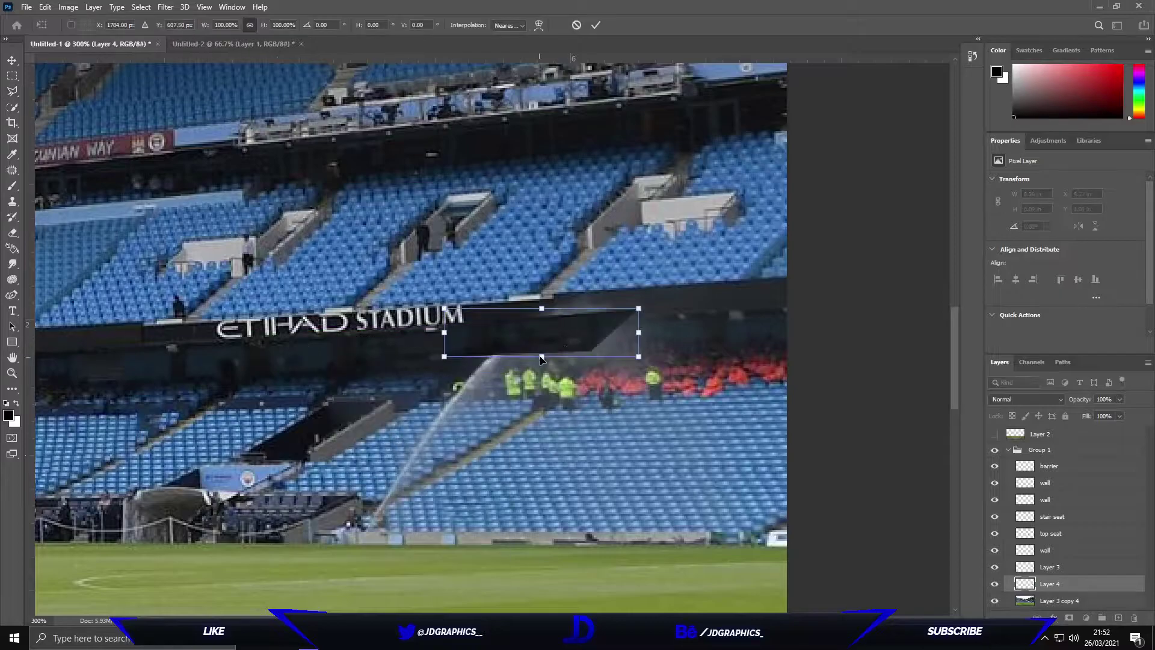
{"action": "left_click_drag", "start_coordinate": [539, 357], "coordinate": [541, 371]}
{"action": "key", "text": "Return"}
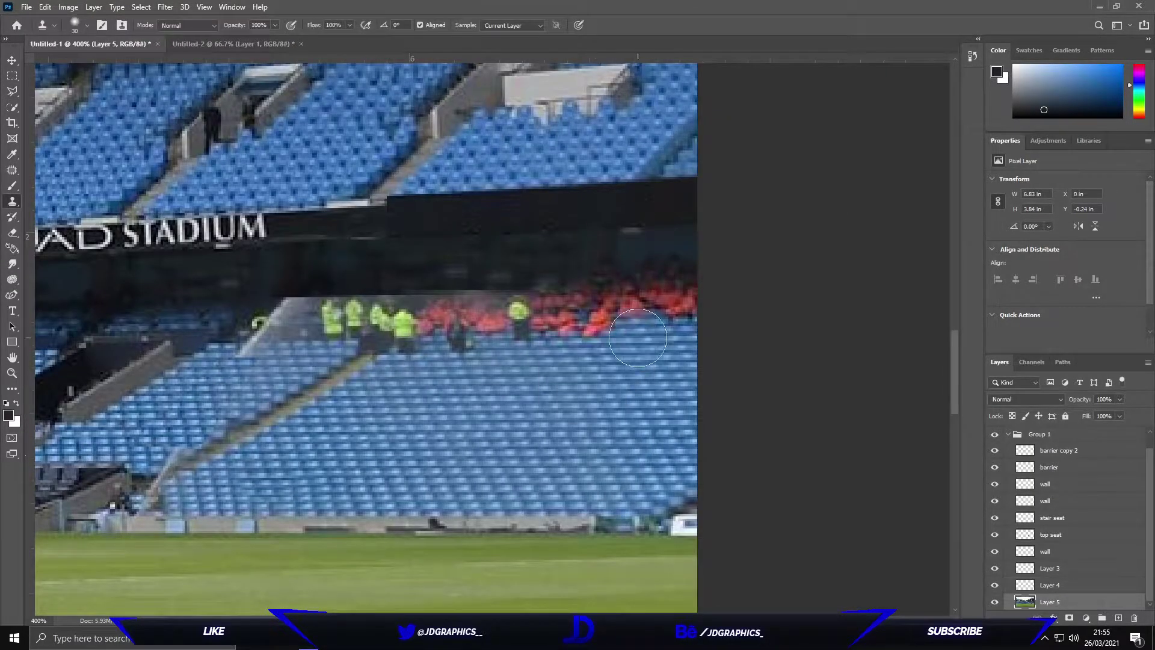
Clone seats over the red shapes and yellow-vested people in the far-right lower stand.
{"action": "left_click_drag", "start_coordinate": [686, 300], "coordinate": [476, 340]}
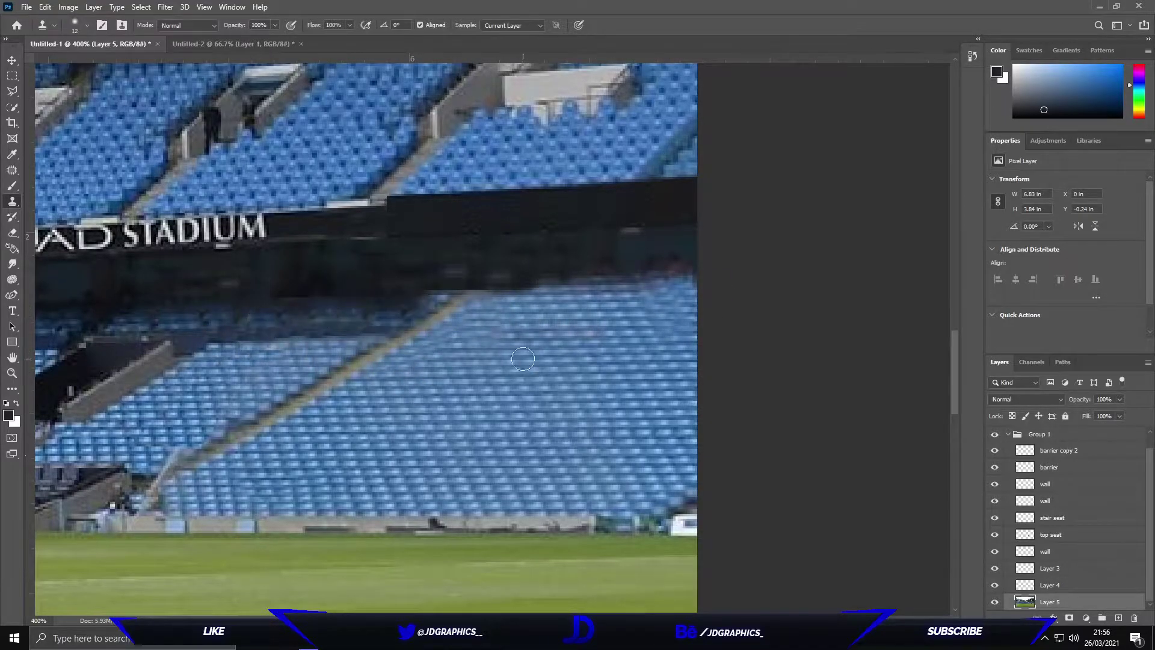
{"action": "key", "text": "ctrl+minus"}
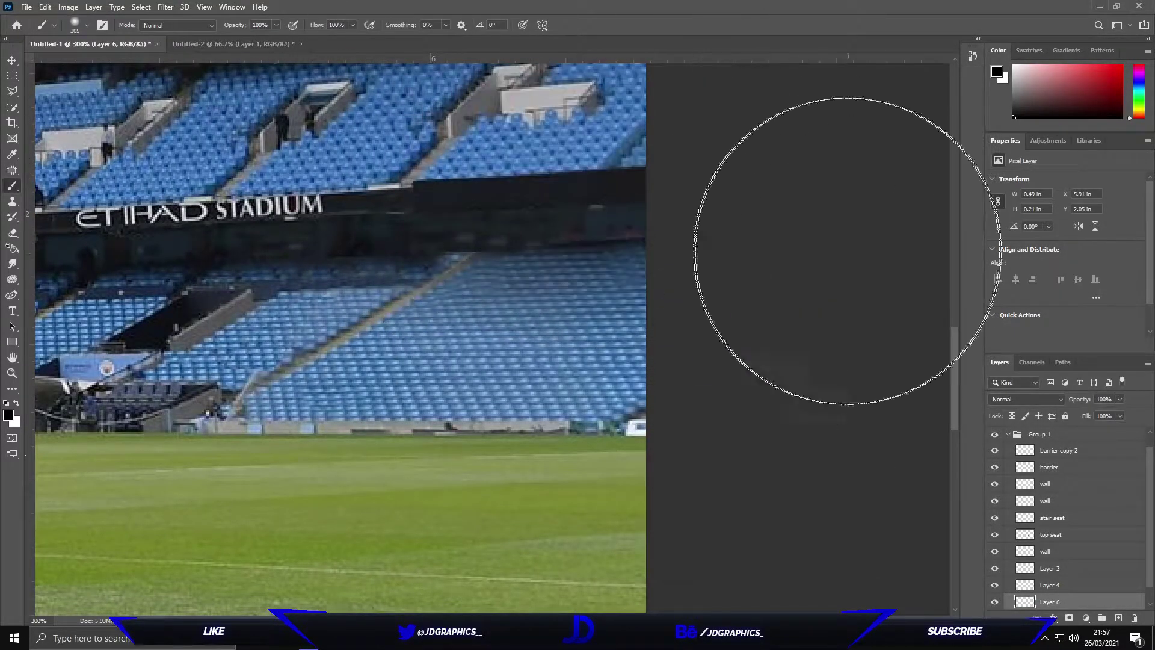
{"action": "key", "text": "ctrl+0"}
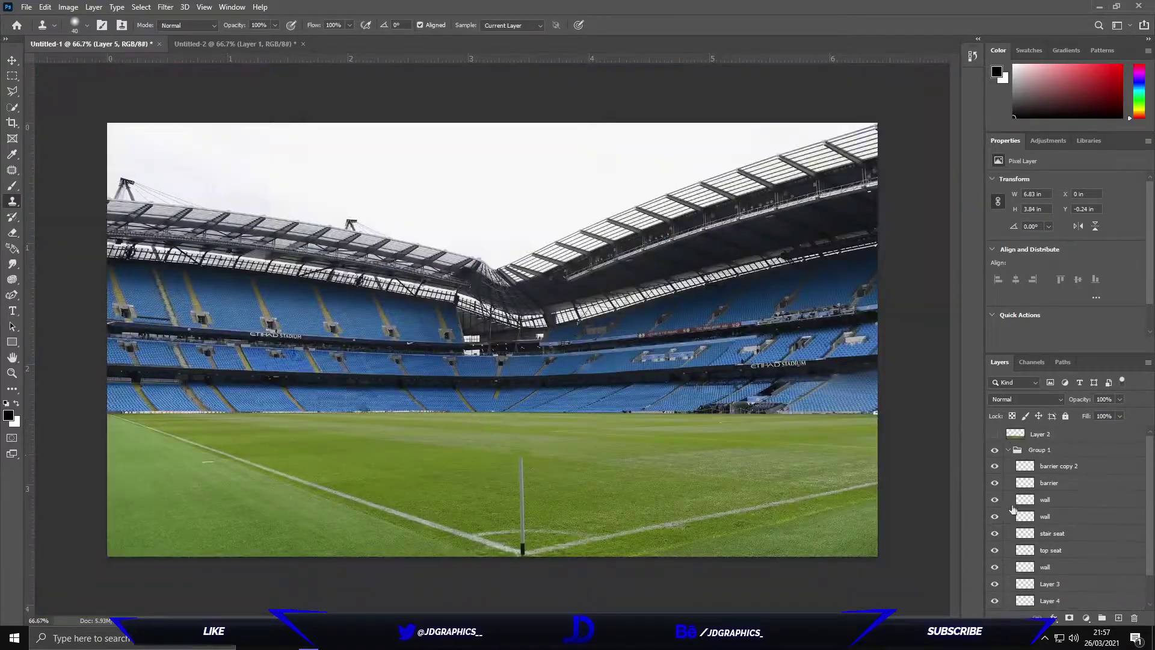
Cut away the original pitch along the stands' lower edge and position the Layer 2 grass texture beneath the stadium.
{"action": "scroll", "coordinate": [1012, 510], "scroll_direction": "down", "scroll_amount": 3}
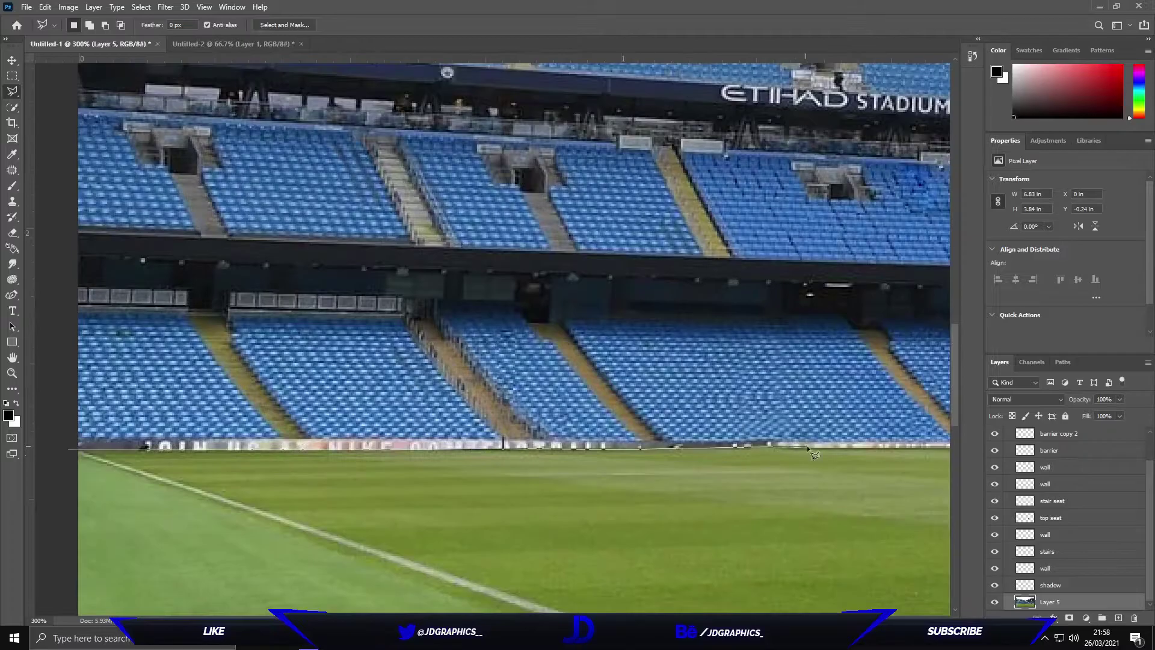
{"action": "scroll", "coordinate": [809, 456], "scroll_direction": "right", "scroll_amount": 10}
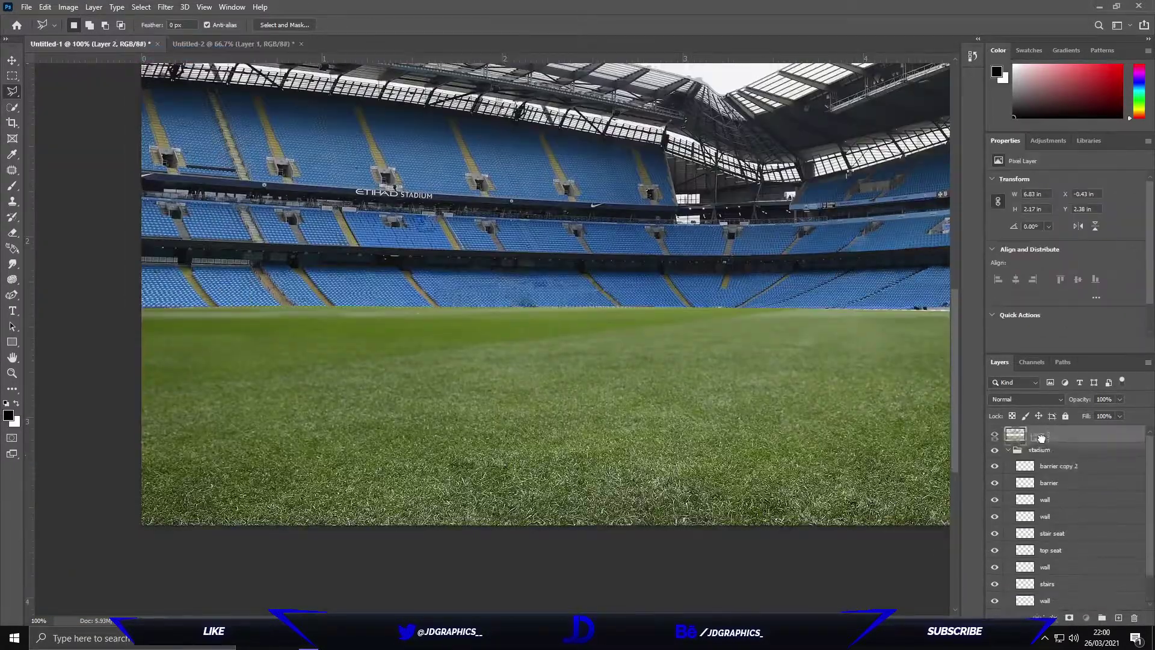
{"action": "left_click_drag", "start_coordinate": [480, 401], "coordinate": [482, 420]}
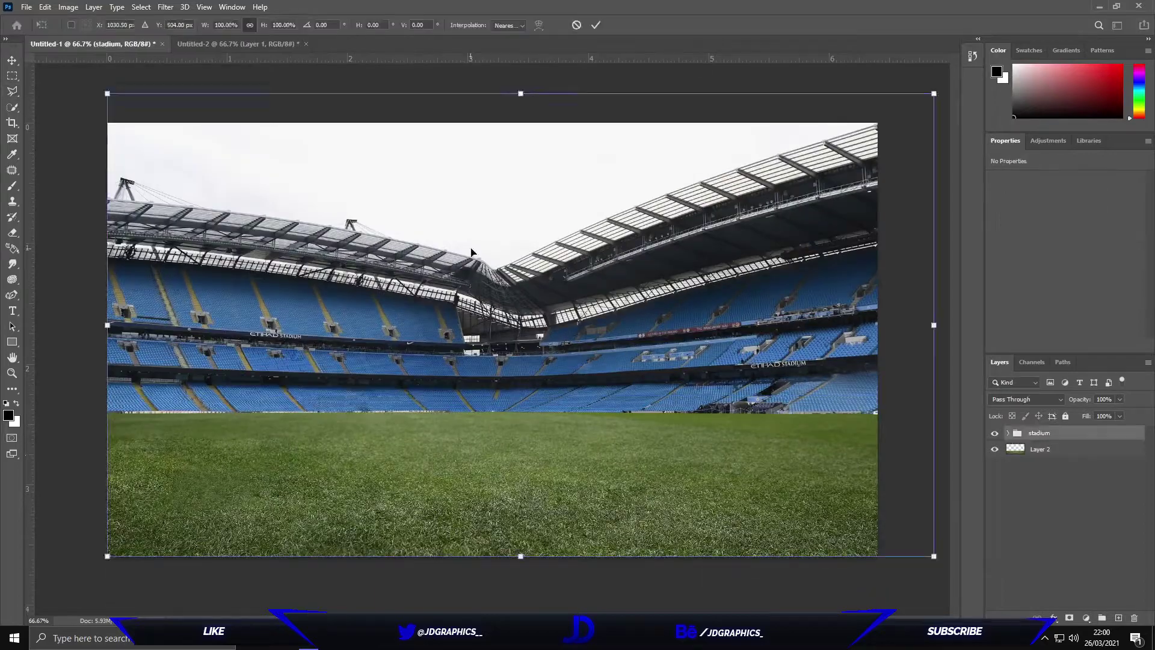
Resize and reposition the stadium group so the stands fit the canvas above the grass, and apply the transformation.
{"action": "left_click_drag", "start_coordinate": [888, 466], "coordinate": [854, 511]}
{"action": "left_click_drag", "start_coordinate": [107, 401], "coordinate": [141, 400]}
{"action": "key", "text": "Return"}
{"action": "key", "text": "s"}
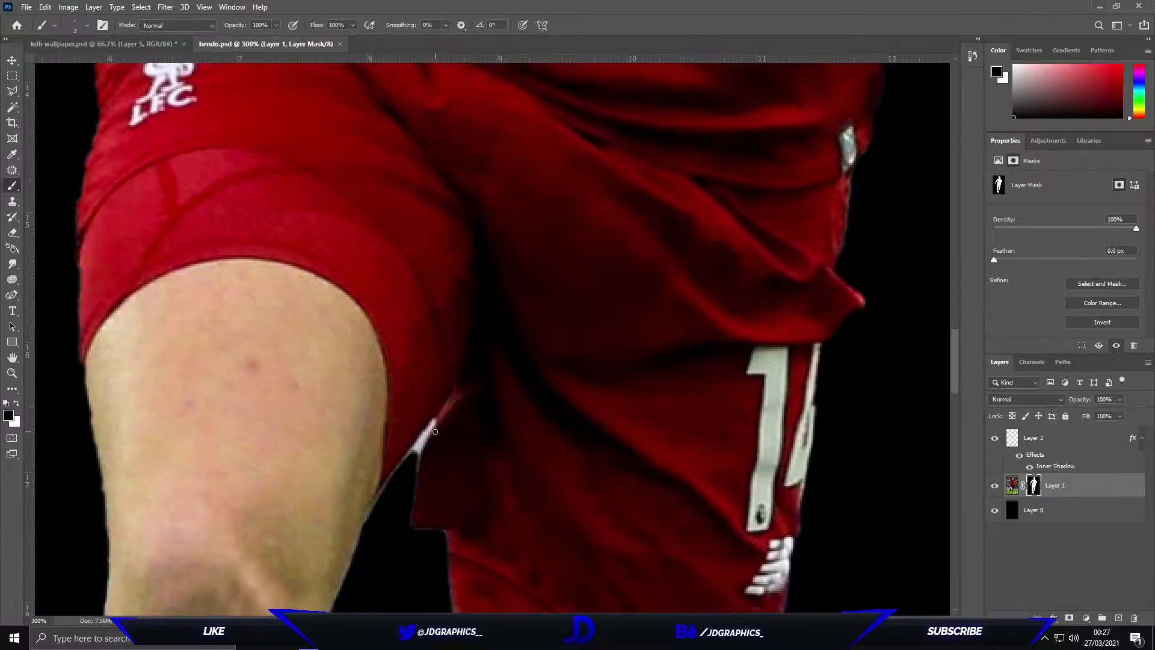
Mask out the white background remnant between the player's thighs and along the inner edge of the bare leg on Layer 1.
{"action": "left_click_drag", "start_coordinate": [374, 498], "coordinate": [371, 505]}
{"action": "key", "text": "bracketright"}
{"action": "key", "text": "bracketright"}
{"action": "key", "text": "bracketright"}
{"action": "key", "text": "bracketright"}
{"action": "key", "text": "bracketright"}
{"action": "scroll", "coordinate": [361, 421], "scroll_direction": "down", "scroll_amount": 10}
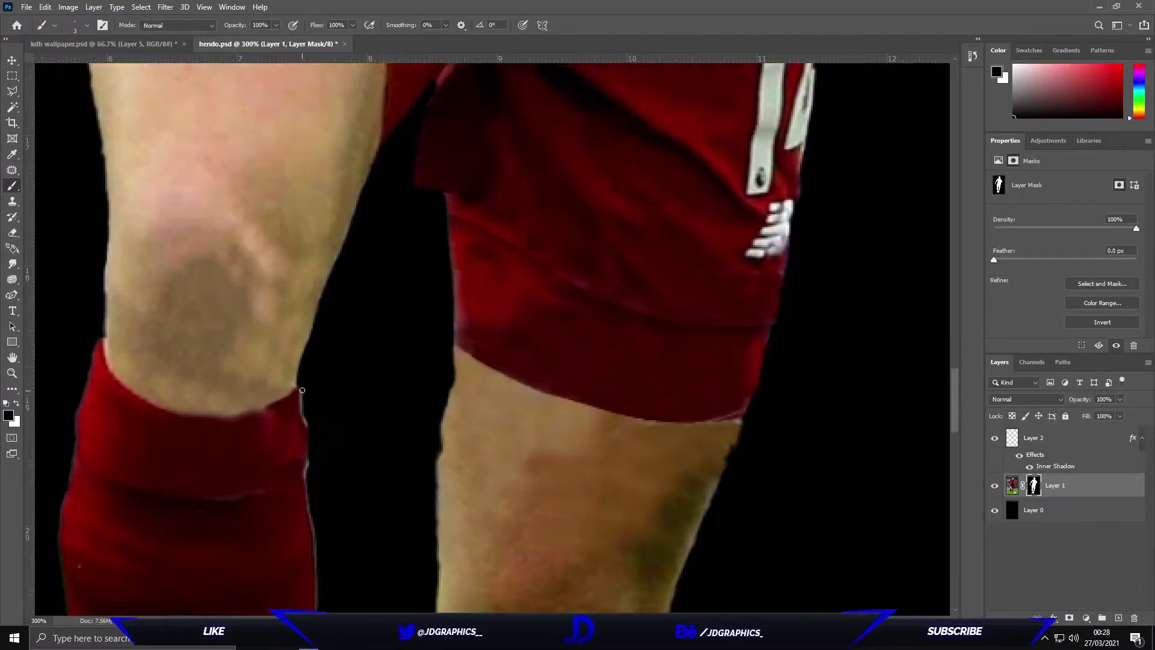
Clean the layer mask along the left sock's inner edge and remove the green remnants beside the ankle and boot.
{"action": "scroll", "coordinate": [319, 357], "scroll_direction": "down", "scroll_amount": 5}
{"action": "key", "text": "bracketright"}
{"action": "key", "text": "bracketright"}
{"action": "key", "text": "bracketright"}
{"action": "key", "text": "bracketright"}
{"action": "key", "text": "bracketright"}
{"action": "key", "text": "x"}
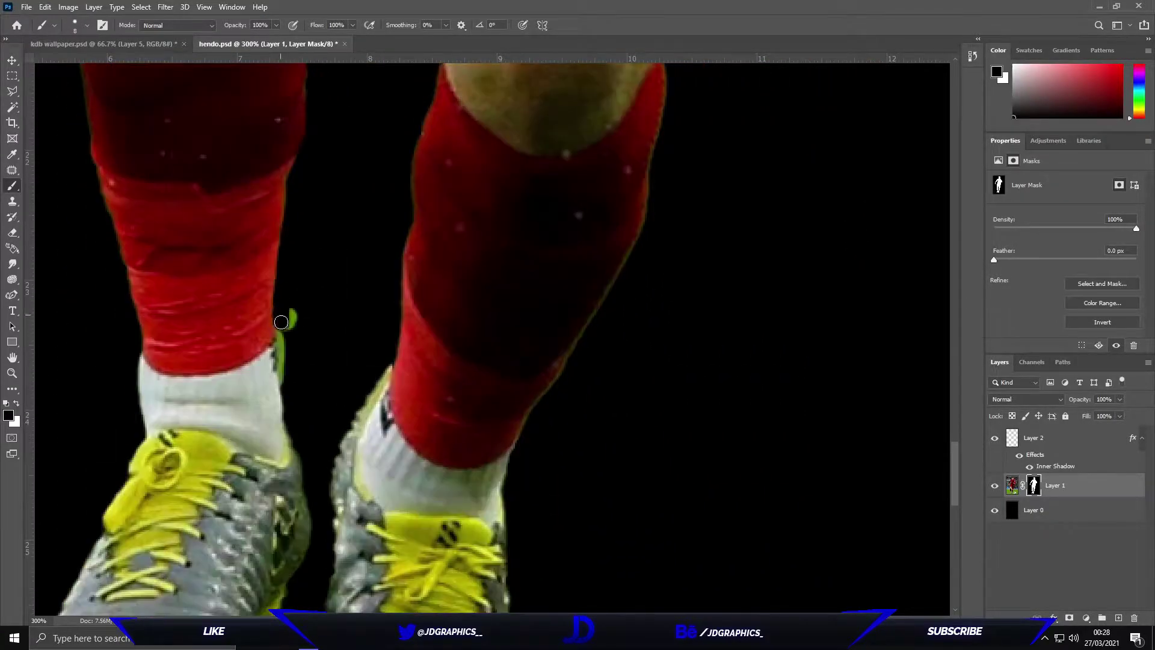
{"action": "scroll", "coordinate": [283, 315], "scroll_direction": "down", "scroll_amount": 3}
{"action": "scroll", "coordinate": [284, 314], "scroll_direction": "right", "scroll_amount": 2}
{"action": "left_click_drag", "start_coordinate": [307, 530], "coordinate": [211, 463]}
Refine the layer mask along the outer edge of the right sock and calf.
{"action": "key", "text": "bracketleft"}
{"action": "key", "text": "bracketleft"}
{"action": "key", "text": "bracketleft"}
{"action": "key", "text": "bracketleft"}
{"action": "scroll", "coordinate": [444, 434], "scroll_direction": "up", "scroll_amount": 10}
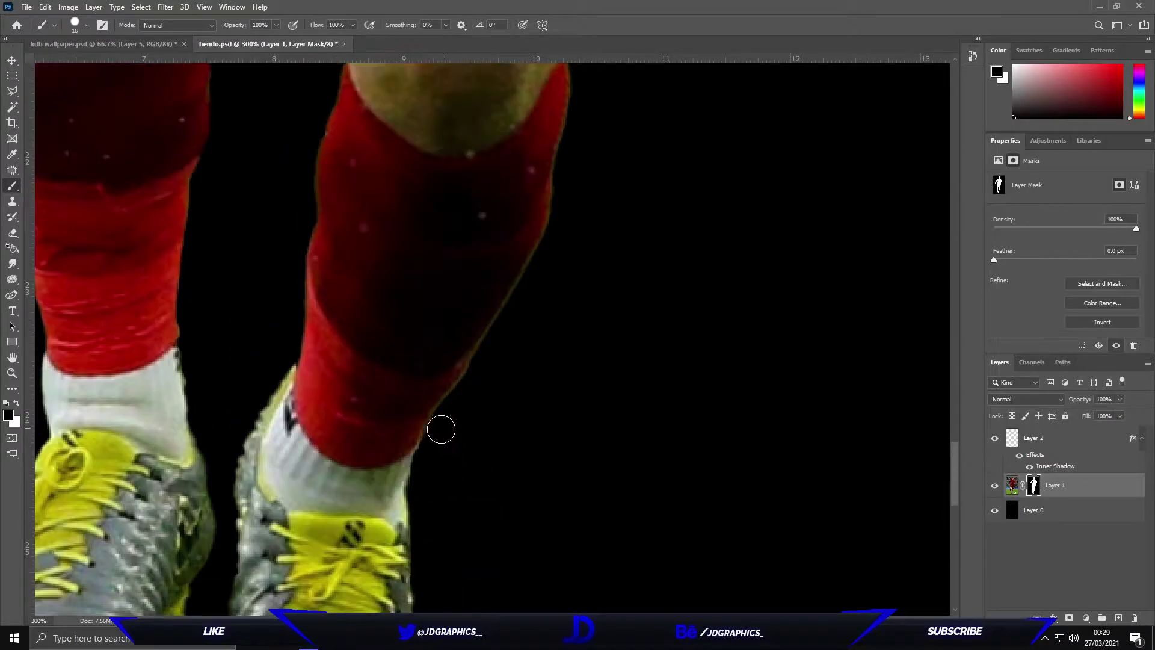
{"action": "scroll", "coordinate": [707, 379], "scroll_direction": "up", "scroll_amount": 8}
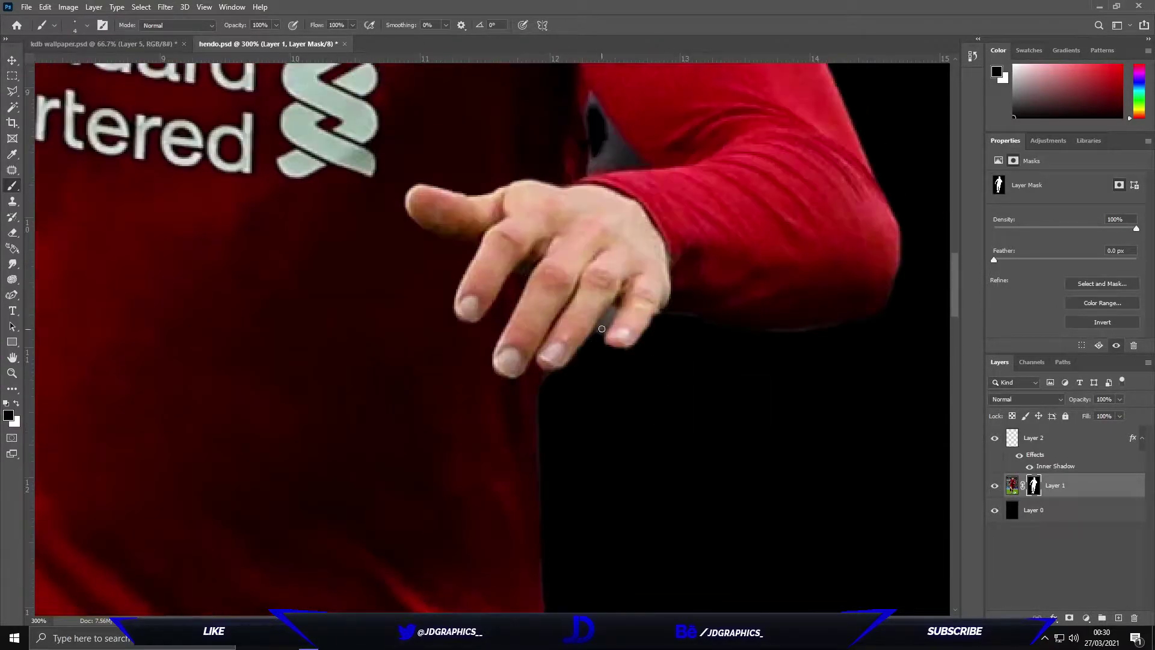
Mask out the background between the fingers and in the gap between the bent arm and the torso.
{"action": "key", "text": "bracketleft"}
{"action": "key", "text": "bracketleft"}
{"action": "key", "text": "bracketleft"}
{"action": "key", "text": "bracketleft"}
{"action": "key", "text": "bracketleft"}
{"action": "key", "text": "bracketleft"}
{"action": "scroll", "coordinate": [636, 362], "scroll_direction": "up", "scroll_amount": 3}
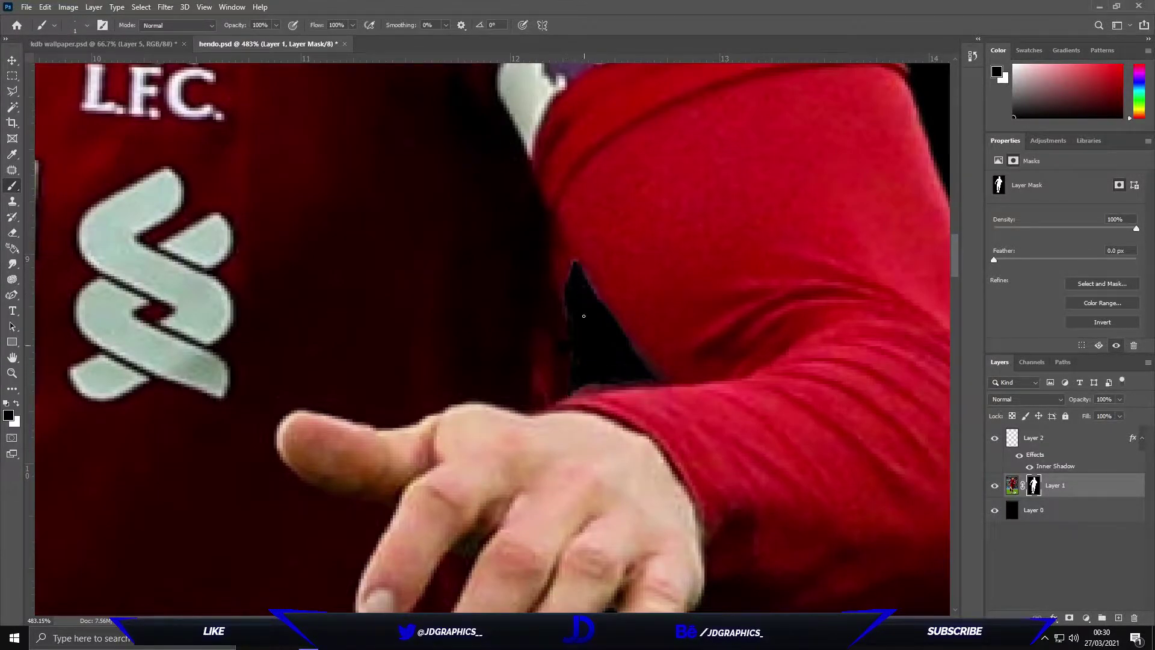
Refine the layer mask around the player's hair and the sides of the head with a larger brush.
{"action": "key", "text": "x"}
{"action": "key", "text": "bracketright"}
{"action": "key", "text": "bracketright"}
{"action": "key", "text": "bracketright"}
{"action": "key", "text": "bracketright"}
{"action": "key", "text": "bracketright"}
{"action": "key", "text": "bracketright"}
{"action": "key", "text": "bracketright"}
{"action": "key", "text": "bracketright"}
{"action": "key", "text": "bracketright"}
{"action": "key", "text": "bracketright"}
{"action": "key", "text": "bracketright"}
{"action": "scroll", "coordinate": [577, 342], "scroll_direction": "down", "scroll_amount": 3}
{"action": "scroll", "coordinate": [541, 300], "scroll_direction": "up", "scroll_amount": 6}
{"action": "left_click_drag", "start_coordinate": [256, 289], "coordinate": [528, 283]}
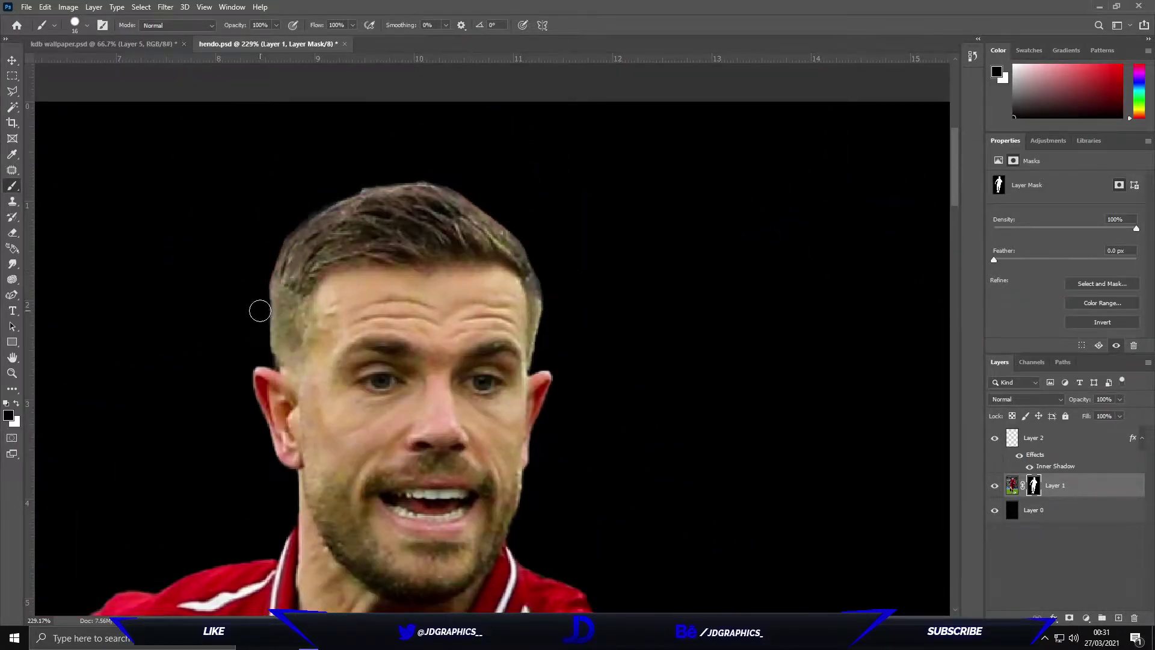
Refine the layer mask down the left side of the player to the outer edge of the shorts beside the crest.
{"action": "scroll", "coordinate": [258, 348], "scroll_direction": "down", "scroll_amount": 6}
{"action": "scroll", "coordinate": [433, 338], "scroll_direction": "up", "scroll_amount": 2}
{"action": "key", "text": "bracketleft"}
{"action": "key", "text": "bracketleft"}
{"action": "key", "text": "bracketleft"}
{"action": "scroll", "coordinate": [240, 433], "scroll_direction": "down", "scroll_amount": 1}
{"action": "scroll", "coordinate": [170, 489], "scroll_direction": "up", "scroll_amount": 2}
{"action": "scroll", "coordinate": [171, 489], "scroll_direction": "down", "scroll_amount": 3}
{"action": "scroll", "coordinate": [361, 477], "scroll_direction": "up", "scroll_amount": 2}
{"action": "key", "text": "bracketright"}
{"action": "key", "text": "bracketright"}
{"action": "key", "text": "bracketright"}
{"action": "key", "text": "bracketright"}
{"action": "key", "text": "bracketright"}
{"action": "key", "text": "bracketright"}
{"action": "left_click", "coordinate": [17, 404]}
{"action": "left_click_drag", "start_coordinate": [321, 570], "coordinate": [337, 453]}
{"action": "scroll", "coordinate": [335, 395], "scroll_direction": "up", "scroll_amount": 2}
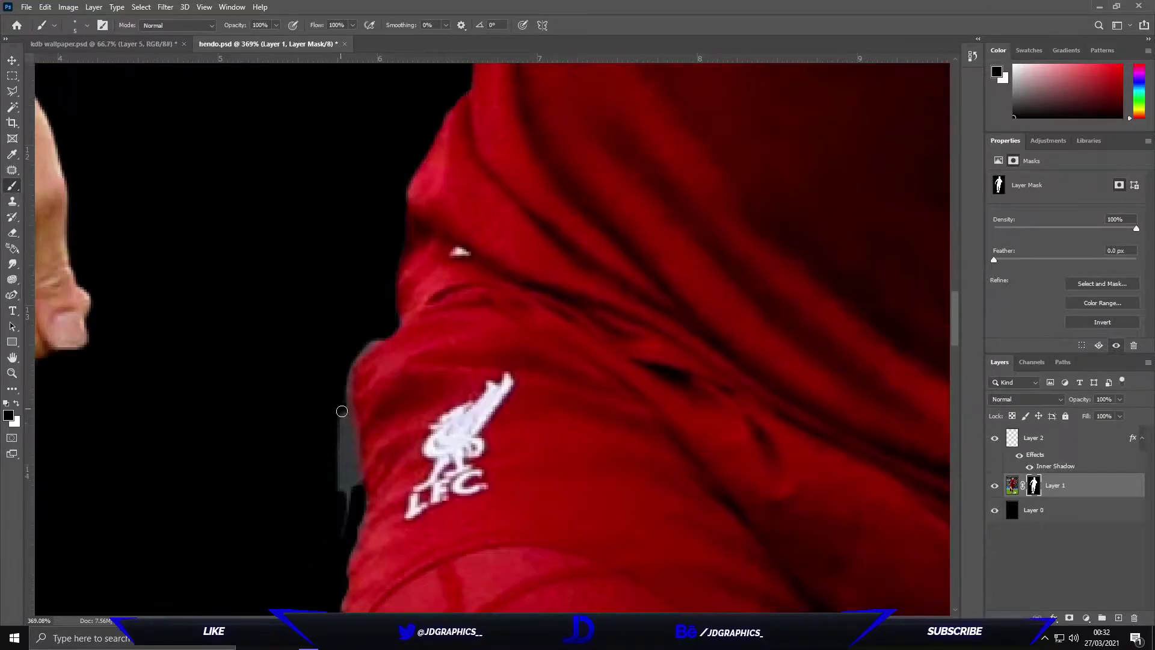
Clear the grey remnant beside the shorts and clean the mask down the left leg's outer edge to the sock.
{"action": "scroll", "coordinate": [343, 382], "scroll_direction": "down", "scroll_amount": 9}
{"action": "scroll", "coordinate": [317, 398], "scroll_direction": "down", "scroll_amount": 6}
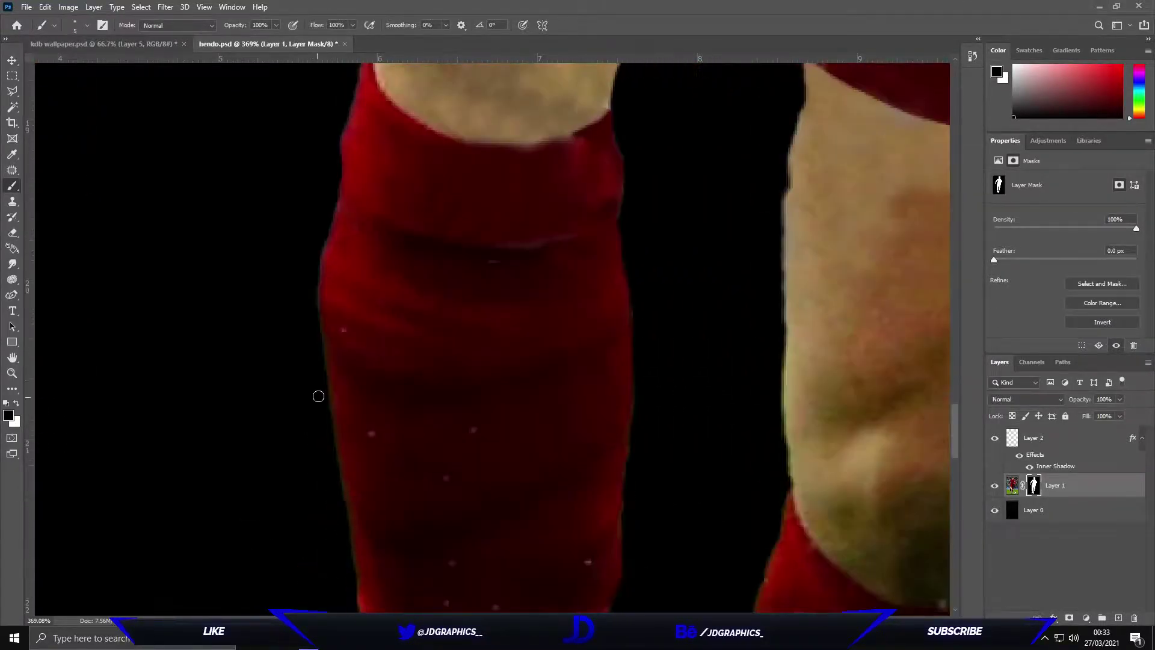
{"action": "scroll", "coordinate": [336, 489], "scroll_direction": "down", "scroll_amount": 8}
Mask out the grass around the left boot's sole and studs, and ready Layer 1's image for smudging.
{"action": "left_click_drag", "start_coordinate": [446, 549], "coordinate": [312, 571]}
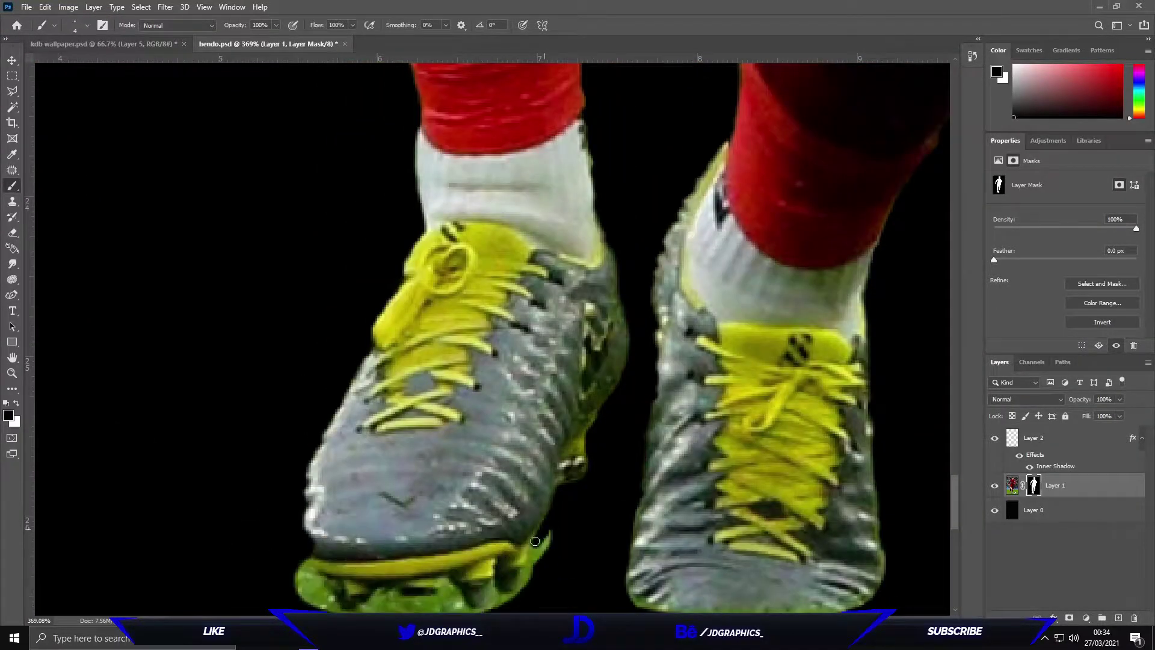
{"action": "scroll", "coordinate": [361, 481], "scroll_direction": "down", "scroll_amount": 1}
{"action": "key", "text": "bracketleft"}
{"action": "key", "text": "bracketleft"}
{"action": "key", "text": "bracketleft"}
{"action": "key", "text": "x"}
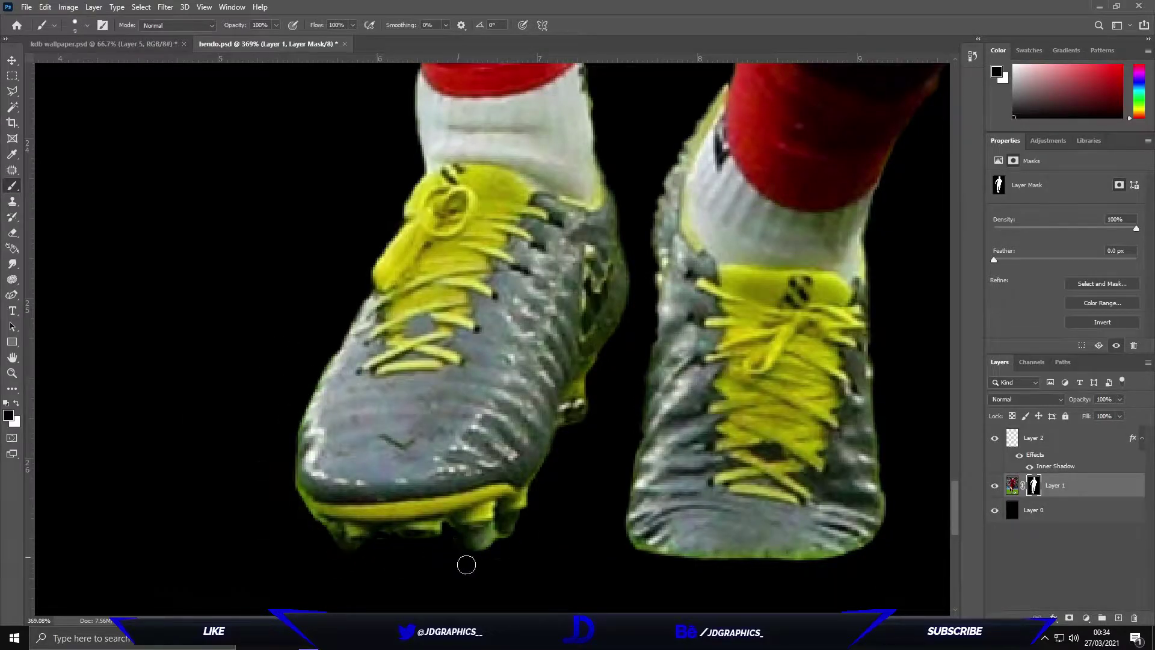
{"action": "scroll", "coordinate": [450, 542], "scroll_direction": "down", "scroll_amount": 5}
{"action": "left_click", "coordinate": [1012, 485]}
{"action": "left_click", "coordinate": [12, 264]}
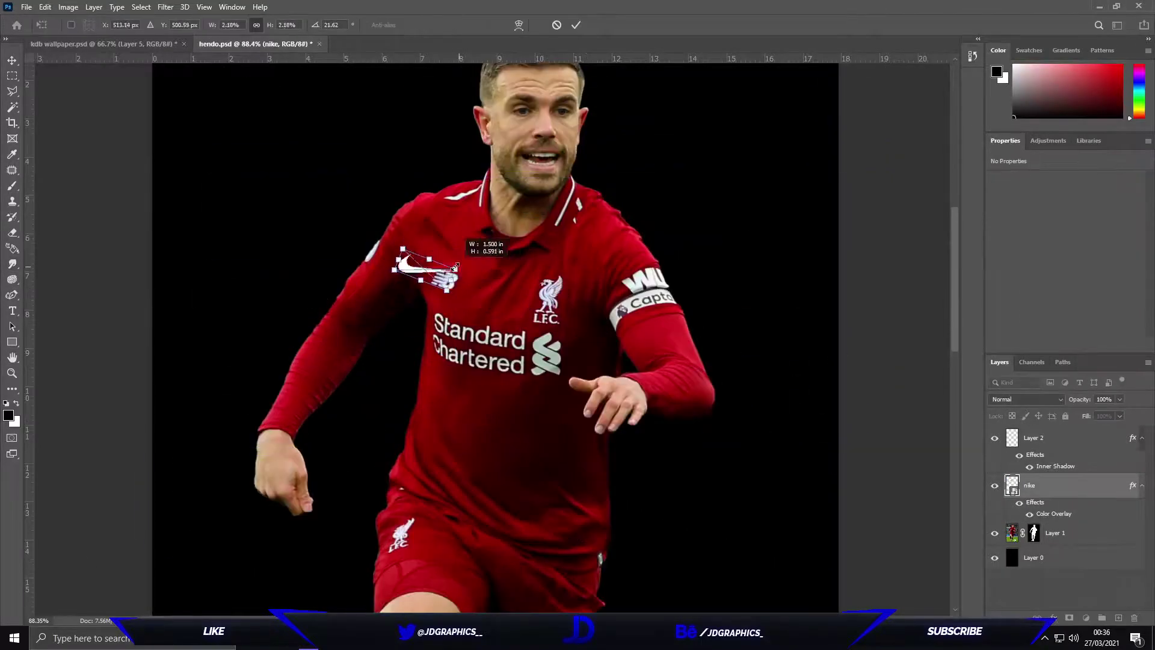
Scale the nike logo to about 1.03 × 0.35 in, rotate it 13.13° and place it on the shirt's chest.
{"action": "key", "text": "alt+bracketleft"}
{"action": "left_click", "coordinate": [1029, 485]}
{"action": "key", "text": "ctrl+t"}
{"action": "right_click", "coordinate": [445, 278]}
{"action": "key", "text": "Escape"}
{"action": "scroll", "coordinate": [440, 265], "scroll_direction": "up", "scroll_amount": 2}
{"action": "left_click_drag", "start_coordinate": [451, 214], "coordinate": [461, 216]}
{"action": "key", "text": "Return"}
{"action": "key", "text": "ctrl+0"}
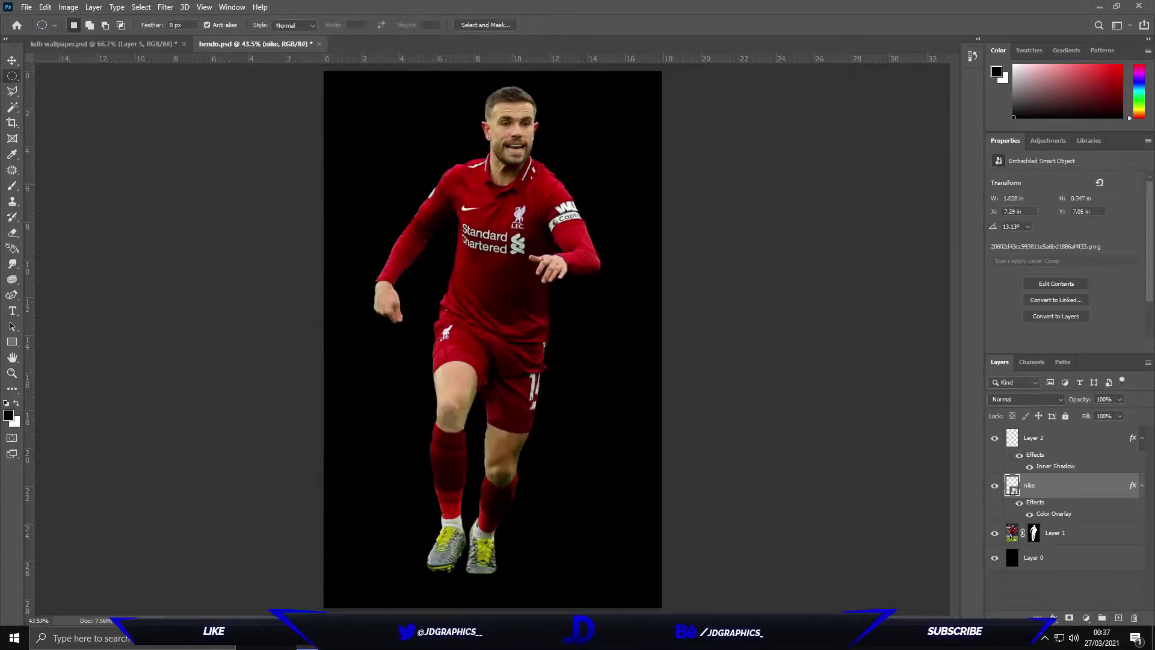
Reshape the nike logo with a Custom warp to follow the shirt, and rasterize its layer.
{"action": "scroll", "coordinate": [505, 285], "scroll_direction": "up", "scroll_amount": 6}
{"action": "key", "text": "ctrl+t"}
{"action": "right_click", "coordinate": [413, 248]}
{"action": "left_click", "coordinate": [464, 373]}
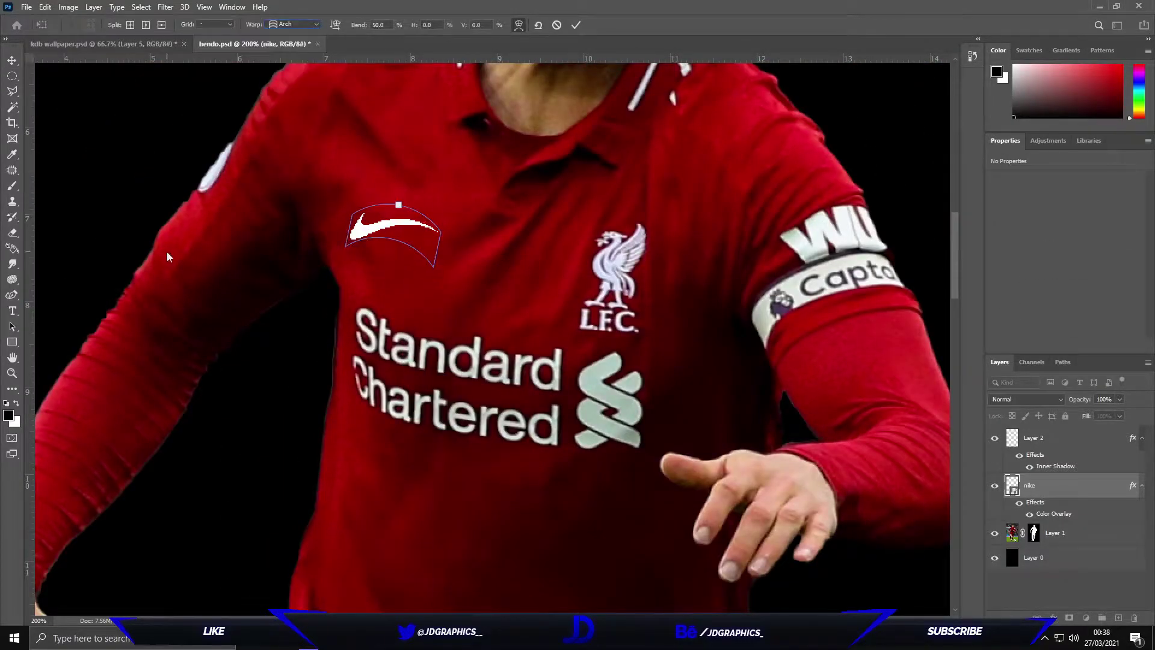
{"action": "left_click", "coordinate": [295, 24]}
{"action": "left_click", "coordinate": [286, 35]}
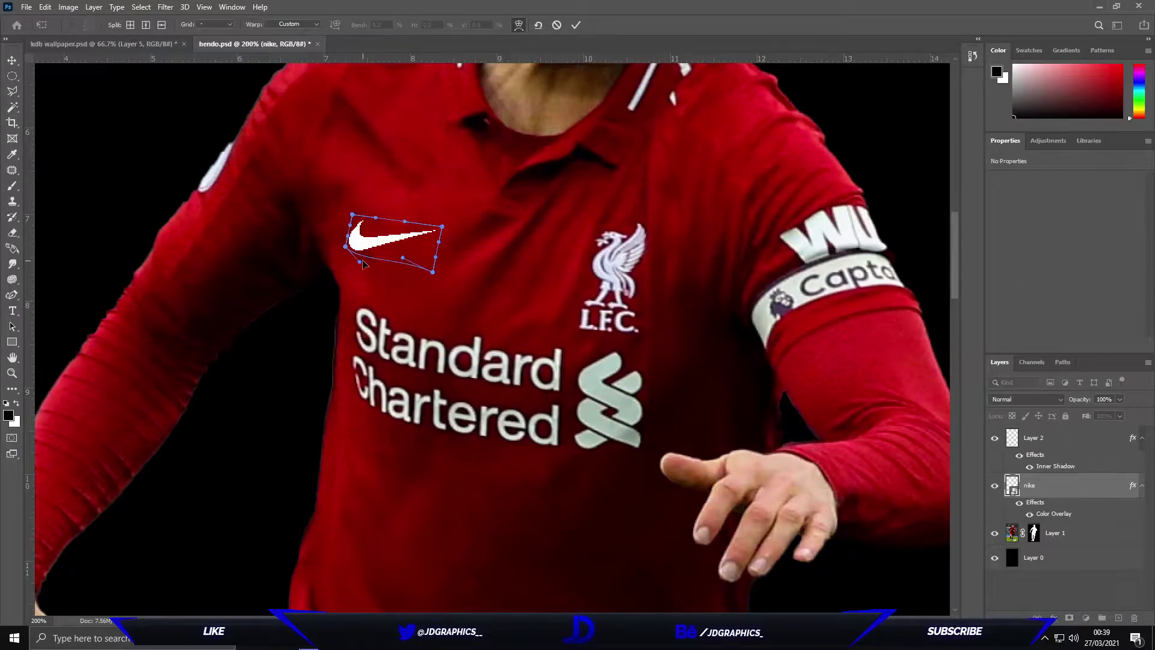
{"action": "left_click", "coordinate": [576, 25]}
{"action": "right_click", "coordinate": [1077, 485]}
{"action": "key", "text": "Escape"}
Add a new layer above the nike logo and shade it with a large soft black brush inside the logo's outline.
{"action": "key", "text": "b"}
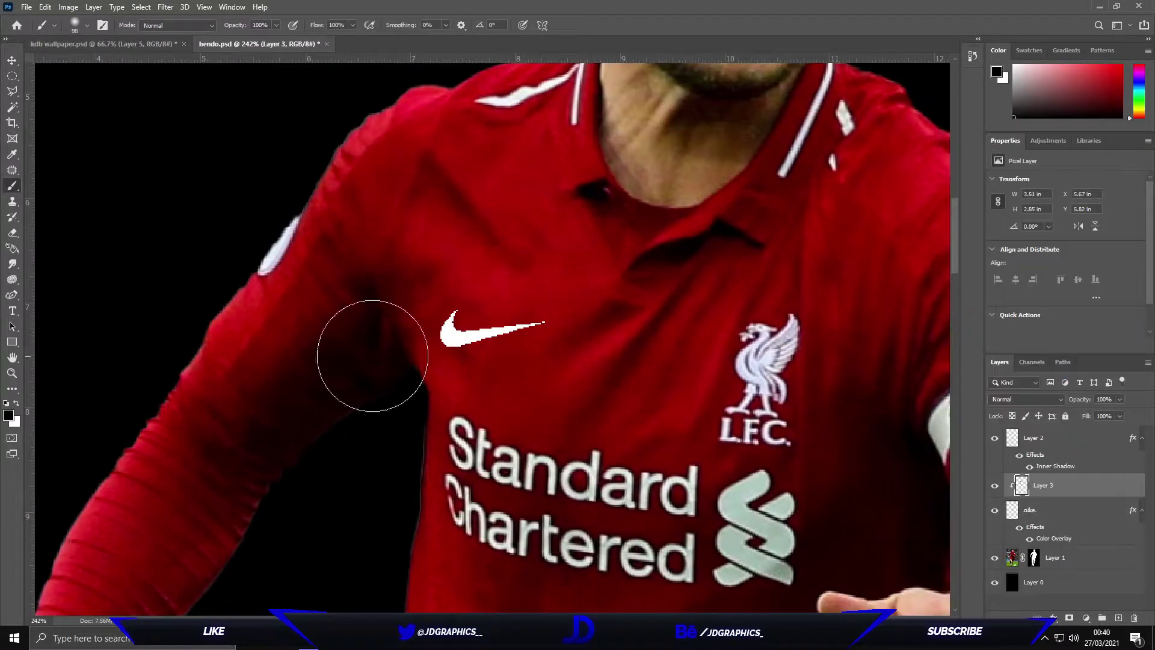
{"action": "left_click", "coordinate": [178, 25]}
{"action": "key", "text": "Escape"}
{"action": "key", "text": "ctrl+shift+alt+n"}
{"action": "key", "text": "bracketright"}
{"action": "key", "text": "bracketright"}
{"action": "key", "text": "bracketright"}
{"action": "key", "text": "bracketright"}
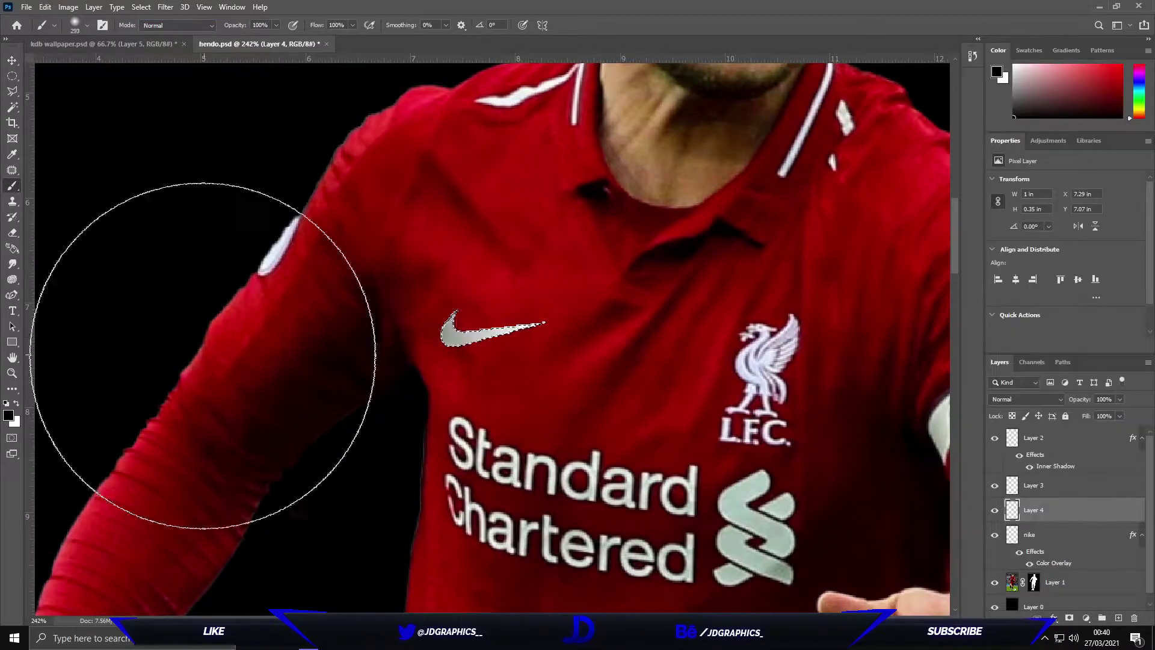
Set the Layer 4 shading over the nike logo to Soft Light and lower its opacity.
{"action": "left_click", "coordinate": [1030, 559]}
{"action": "key", "text": "l"}
{"action": "key", "text": "ctrl+plus"}
{"action": "left_click", "coordinate": [1033, 534]}
{"action": "left_click", "coordinate": [1027, 398]}
{"action": "left_click", "coordinate": [1026, 481]}
{"action": "left_click", "coordinate": [1120, 399]}
{"action": "left_click_drag", "start_coordinate": [1101, 417], "coordinate": [1077, 416]}
{"action": "key", "text": "ctrl+0"}
Create a new layer clipped to the player and make a curved white band across the left sleeve.
{"action": "key", "text": "ctrl+shift+alt+n"}
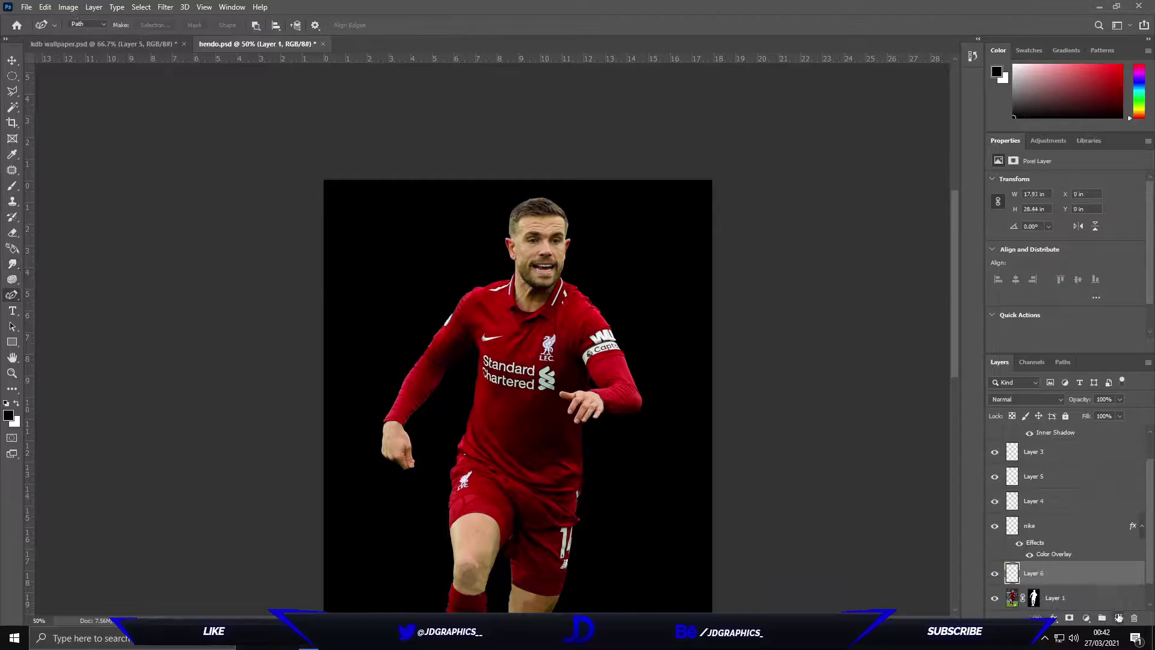
{"action": "key", "text": "p"}
{"action": "scroll", "coordinate": [451, 350], "scroll_direction": "up", "scroll_amount": 5}
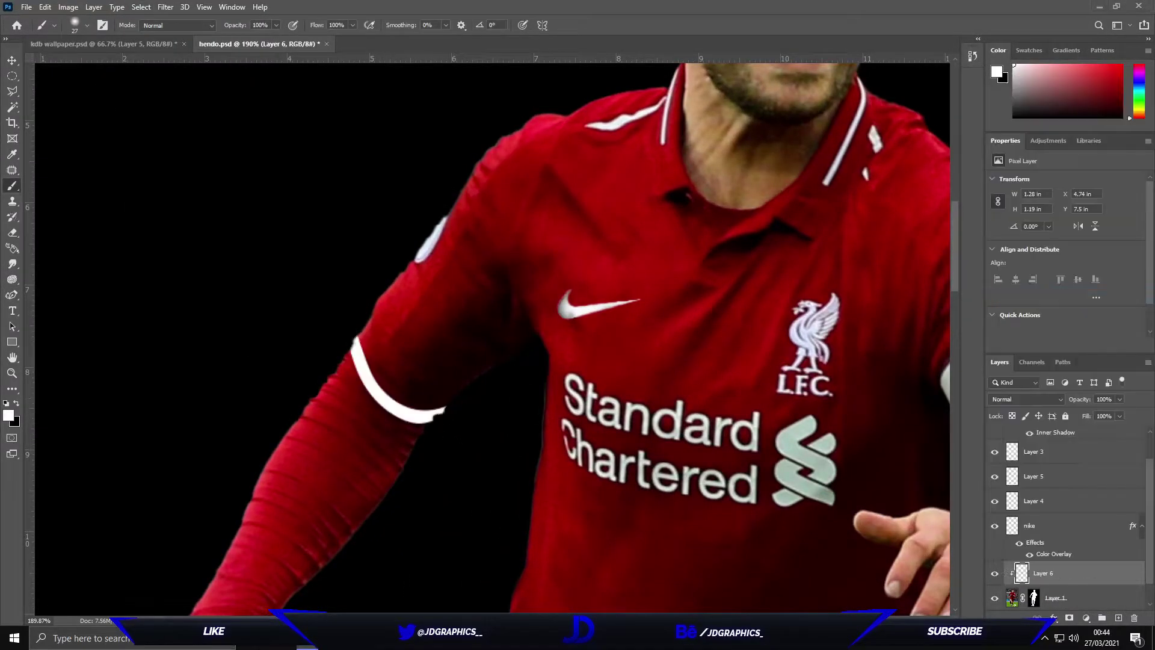
{"action": "scroll", "coordinate": [365, 337], "scroll_direction": "up", "scroll_amount": 1}
Outline a second curved strip directly above the white sleeve band with the Pen tool and fill it white.
{"action": "left_click", "coordinate": [367, 335]}
{"action": "left_click", "coordinate": [389, 380]}
{"action": "scroll", "coordinate": [458, 421], "scroll_direction": "up", "scroll_amount": 3}
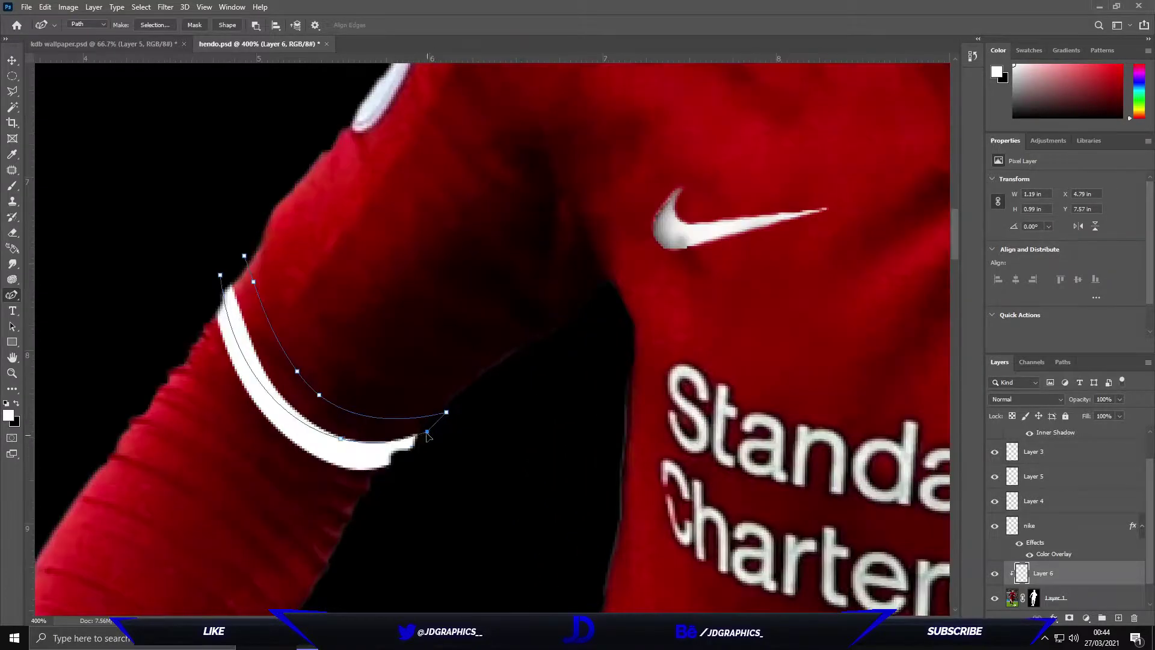
{"action": "key", "text": "alt+BackSpace"}
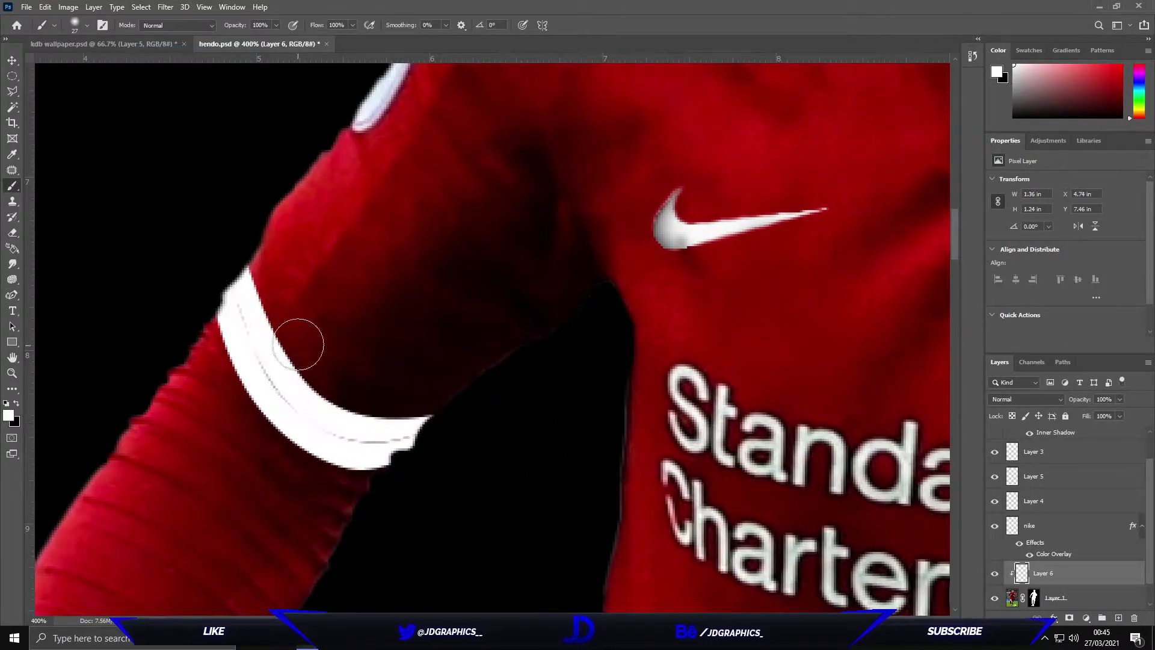
Paste the reference shirt photo and sample the teal of its sleeve trim for the band.
{"action": "key", "text": "ctrl+v"}
{"action": "key", "text": "ctrl+alt+g"}
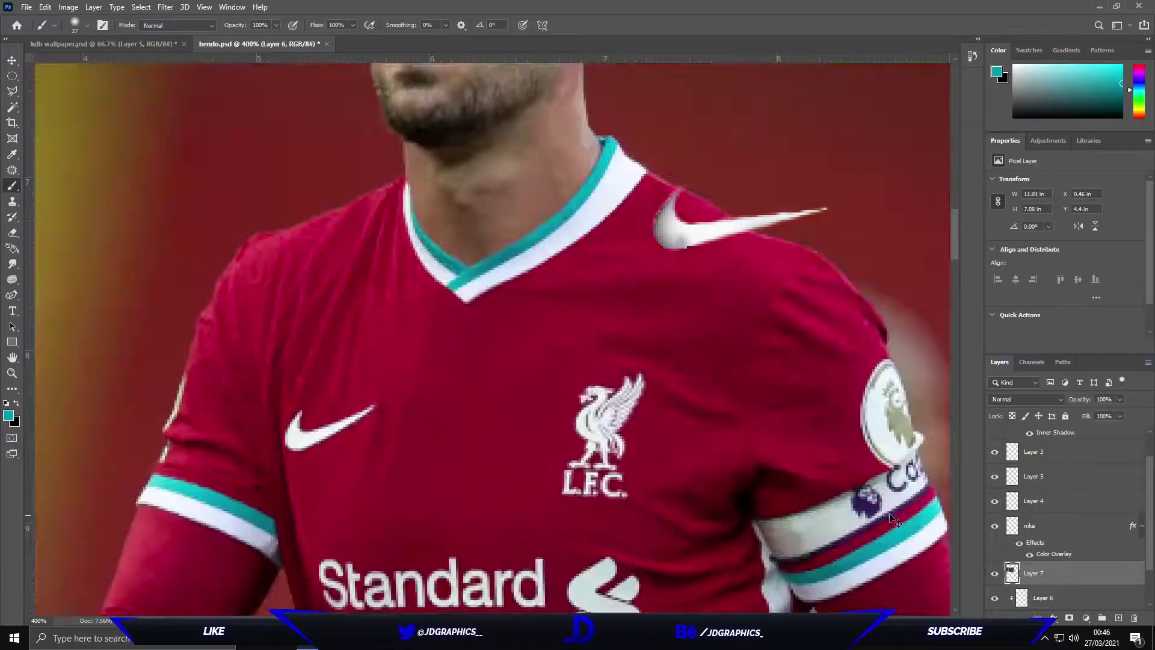
{"action": "key", "text": "ctrl+minus"}
{"action": "key", "text": "ctrl+minus"}
Duplicate the white band layer and try different blending modes for the teal and white stripes on the sleeve.
{"action": "left_click", "coordinate": [994, 598]}
{"action": "left_click", "coordinate": [995, 601]}
{"action": "key", "text": "ctrl+j"}
{"action": "left_click", "coordinate": [1026, 399]}
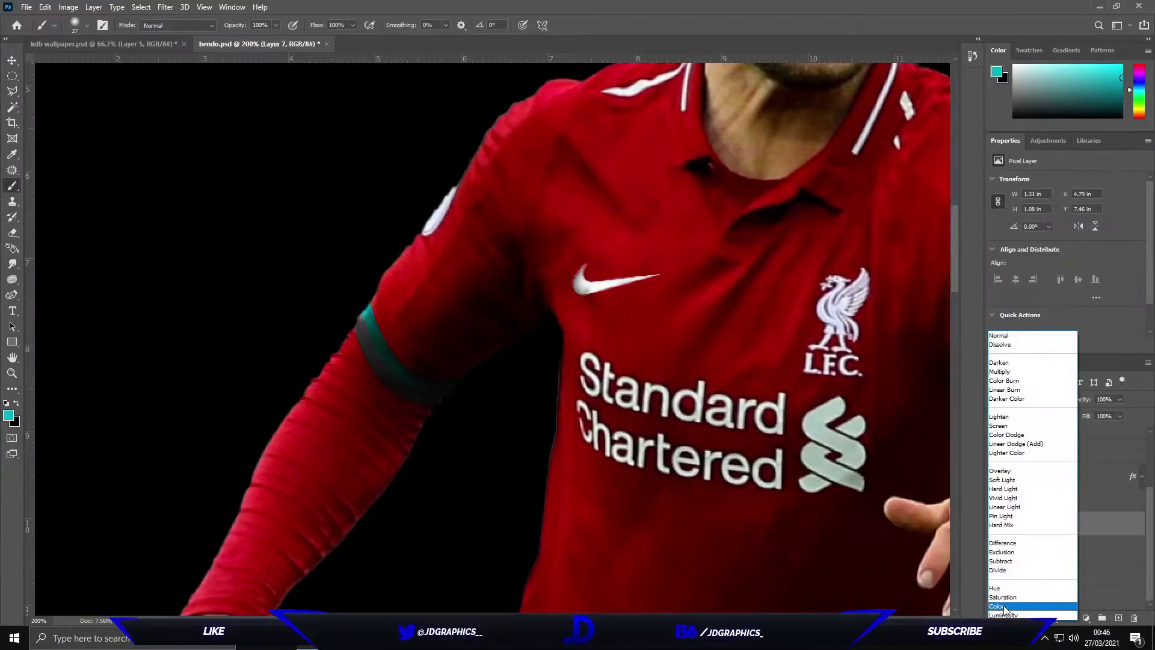
{"action": "left_click", "coordinate": [1011, 593]}
{"action": "left_click", "coordinate": [1042, 399]}
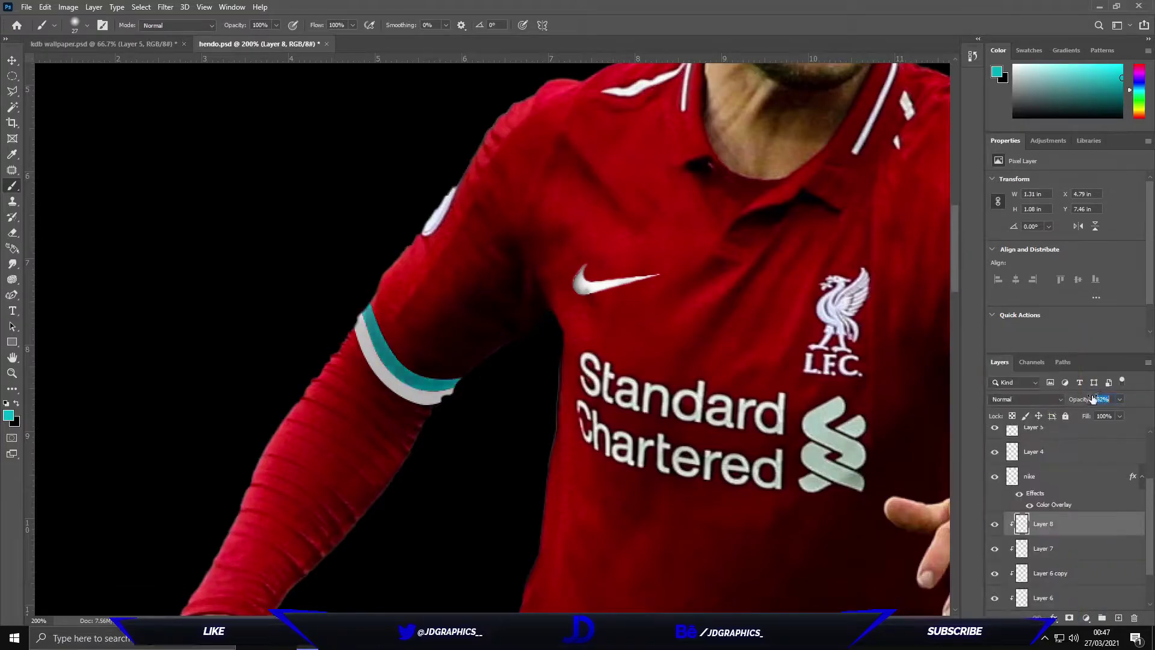
{"action": "left_click", "coordinate": [1026, 399]}
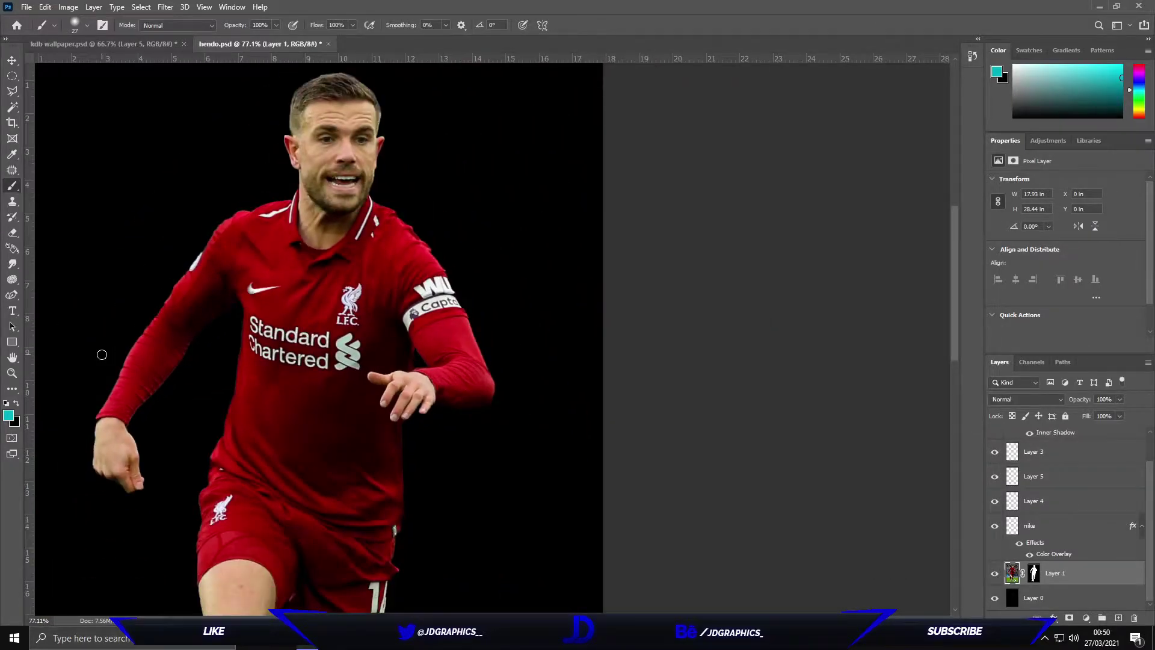
Outline a thin curved strip below the captain's armband with the Pen tool and turn it into a selection.
{"action": "key", "text": "p"}
{"action": "scroll", "coordinate": [280, 395], "scroll_direction": "up", "scroll_amount": 3}
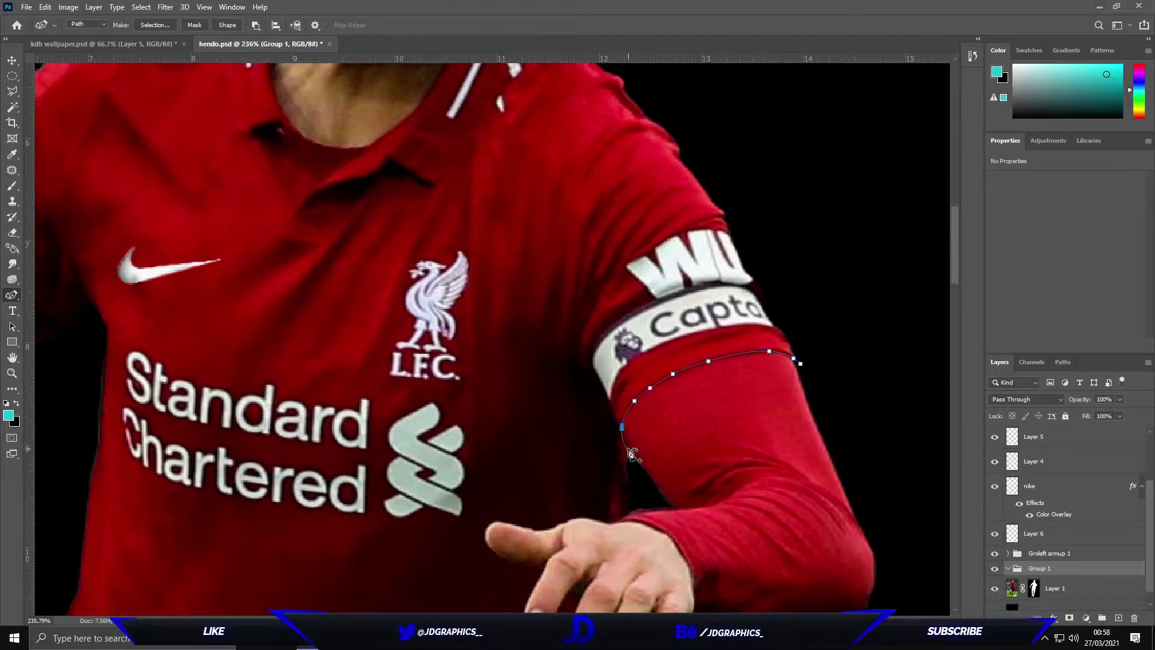
{"action": "scroll", "coordinate": [629, 445], "scroll_direction": "up", "scroll_amount": 1}
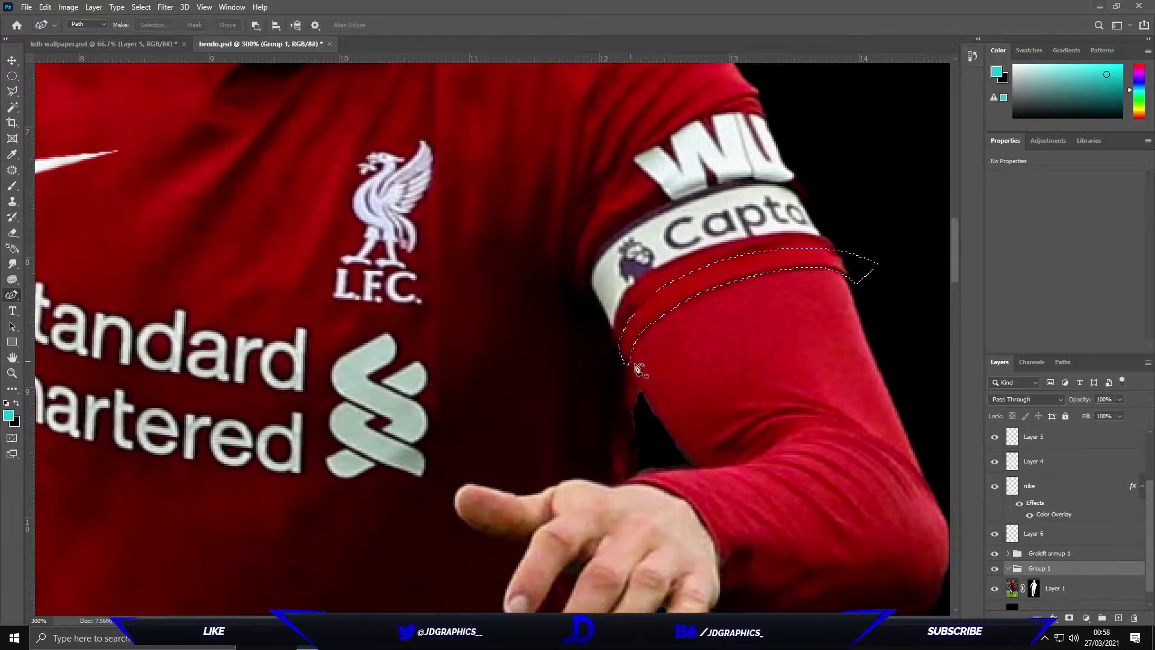
Clip the copied strip layer to the player, adjust its tones to white and smudge its shading.
{"action": "right_click", "coordinate": [1057, 470]}
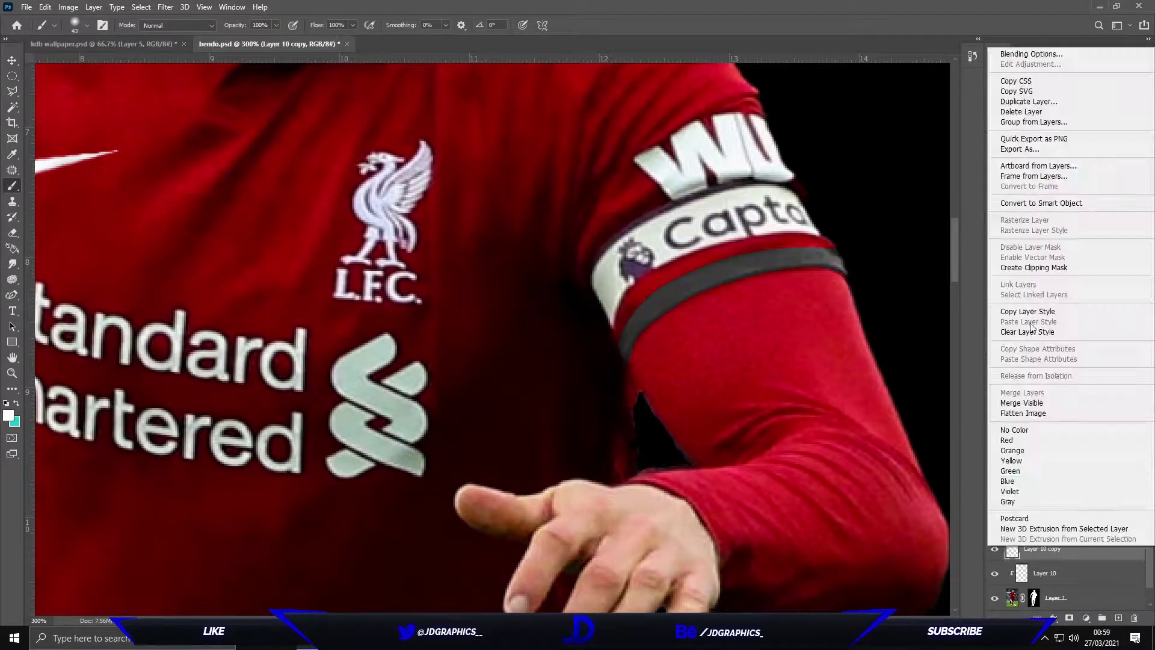
{"action": "left_click", "coordinate": [68, 7]}
{"action": "left_click", "coordinate": [218, 49]}
{"action": "left_click", "coordinate": [528, 106]}
{"action": "key", "text": "r"}
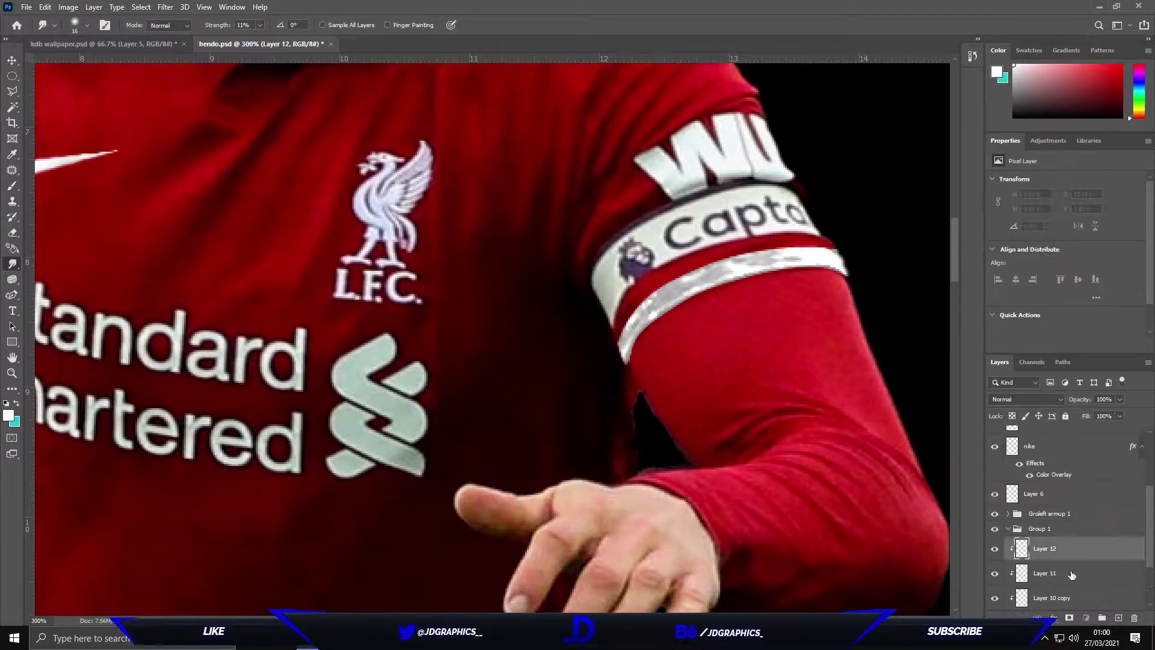
Trace the red gap between the armband and the white strip with the Pen tool on Layer 11 and select it.
{"action": "left_click", "coordinate": [1044, 573]}
{"action": "key", "text": "p"}
{"action": "scroll", "coordinate": [852, 246], "scroll_direction": "up", "scroll_amount": 1}
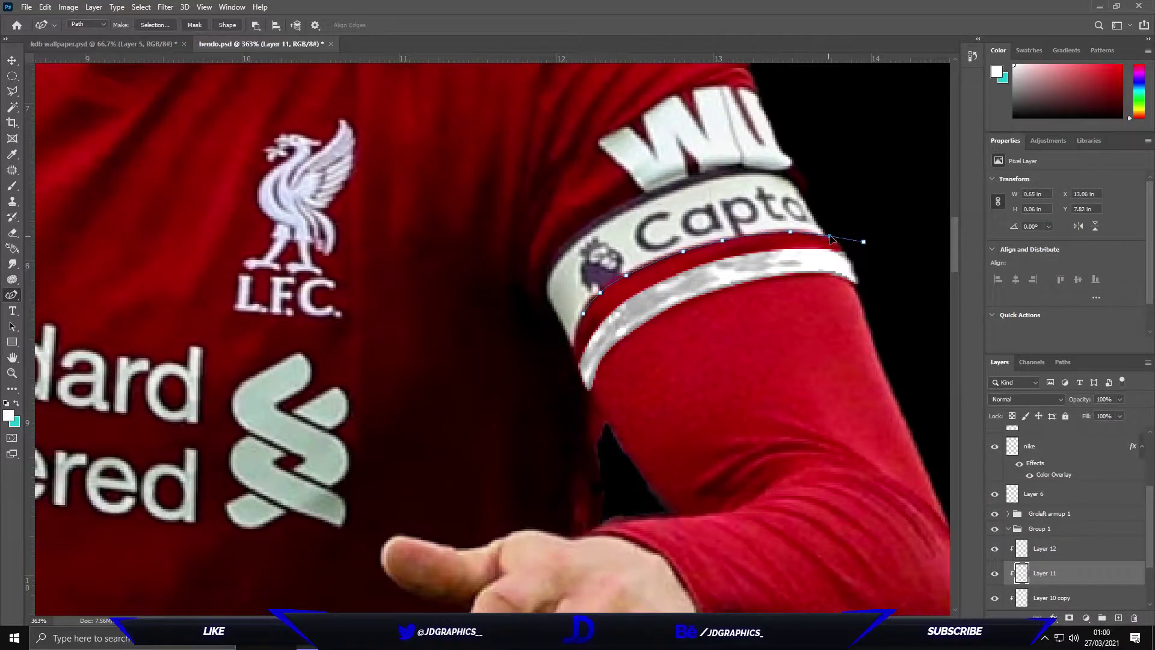
{"action": "scroll", "coordinate": [627, 275], "scroll_direction": "up", "scroll_amount": 2}
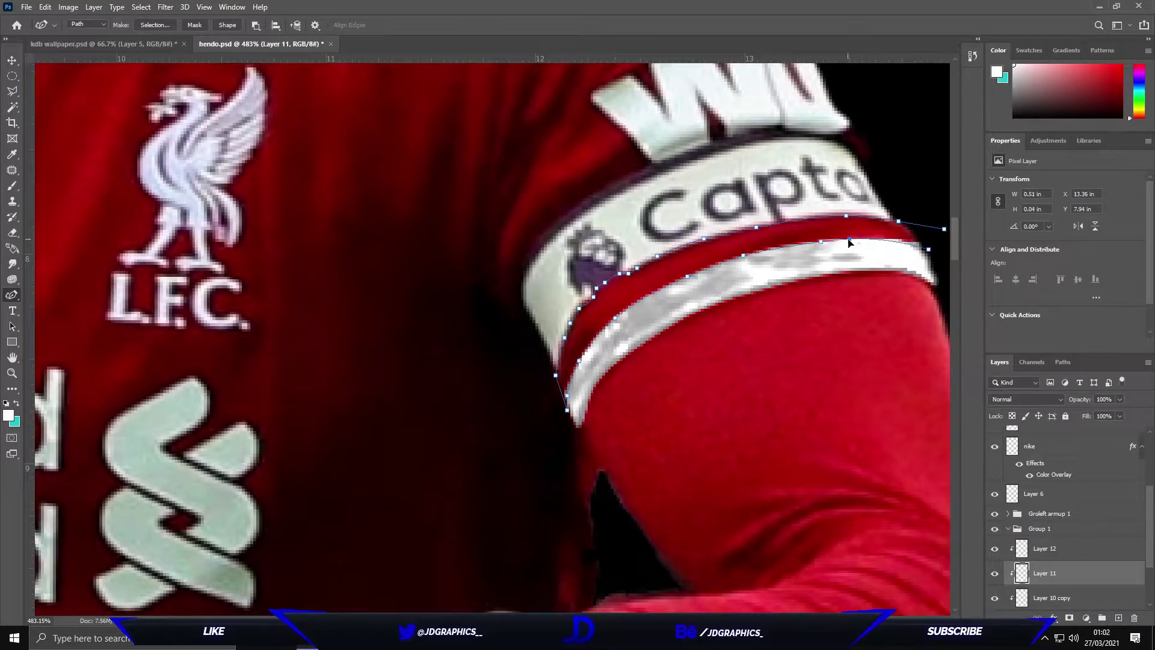
{"action": "left_click", "coordinate": [141, 7]}
{"action": "key", "text": "ctrl+Return"}
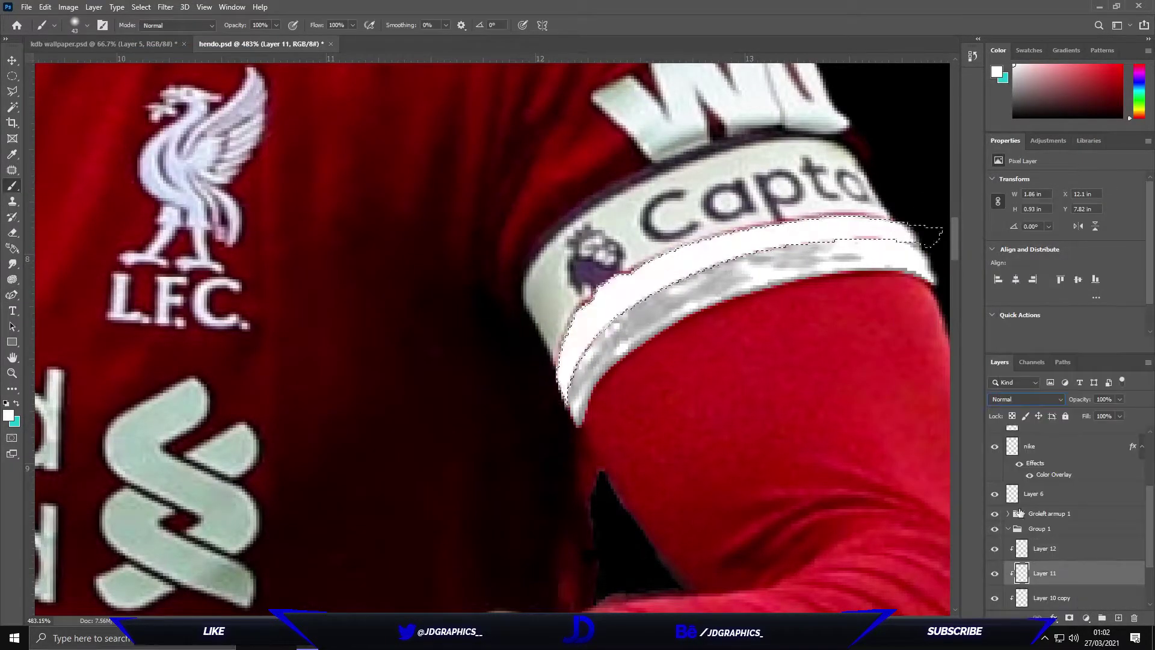
Fill the selected strip below the armband on Layer 12 and set the layer's blending mode to Overlay.
{"action": "left_click", "coordinate": [1045, 548]}
{"action": "key", "text": "b"}
{"action": "key", "text": "alt+BackSpace"}
{"action": "left_click", "coordinate": [1026, 399]}
{"action": "left_click", "coordinate": [1016, 470]}
Adjust the levels of Layer 11 and smudge the shading along the teal and white trim below the armband.
{"action": "left_click", "coordinate": [1056, 573]}
{"action": "key", "text": "ctrl+l"}
{"action": "key", "text": "Return"}
{"action": "key", "text": "r"}
{"action": "left_click_drag", "start_coordinate": [707, 251], "coordinate": [662, 265]}
{"action": "left_click", "coordinate": [1052, 523]}
{"action": "key", "text": "ctrl+j"}
{"action": "key", "text": "ctrl+minus"}
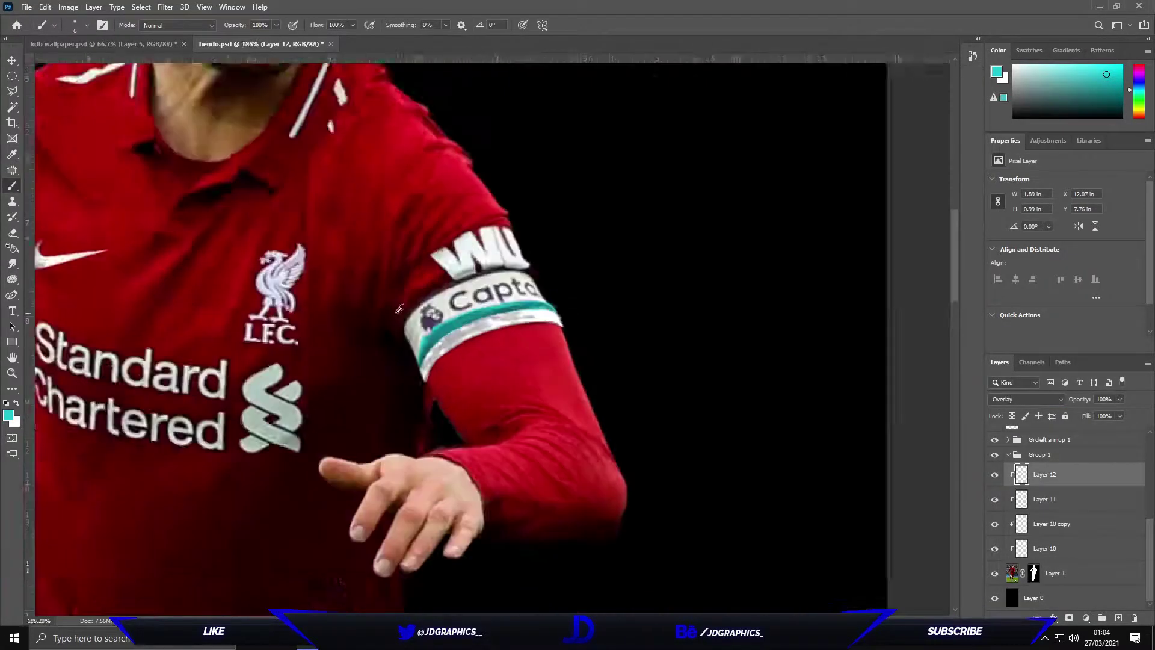
Brush in the teal and white trim on the sleeve of the player's other arm.
{"action": "key", "text": "ctrl+minus"}
{"action": "key", "text": "b"}
{"action": "left_click_drag", "start_coordinate": [61, 373], "coordinate": [187, 300]}
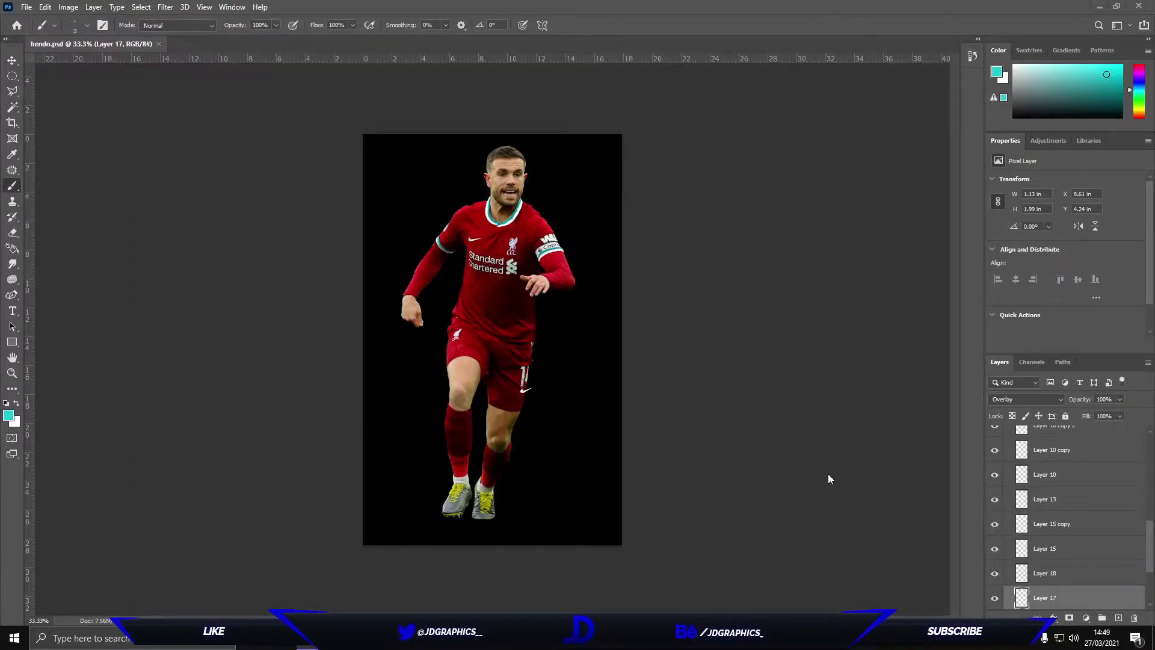
Clean up the Nike logo on the shorts on Layer 13 and shade it on a new layer at 70% opacity.
{"action": "key", "text": "ctrl+plus"}
{"action": "right_click", "coordinate": [1045, 498]}
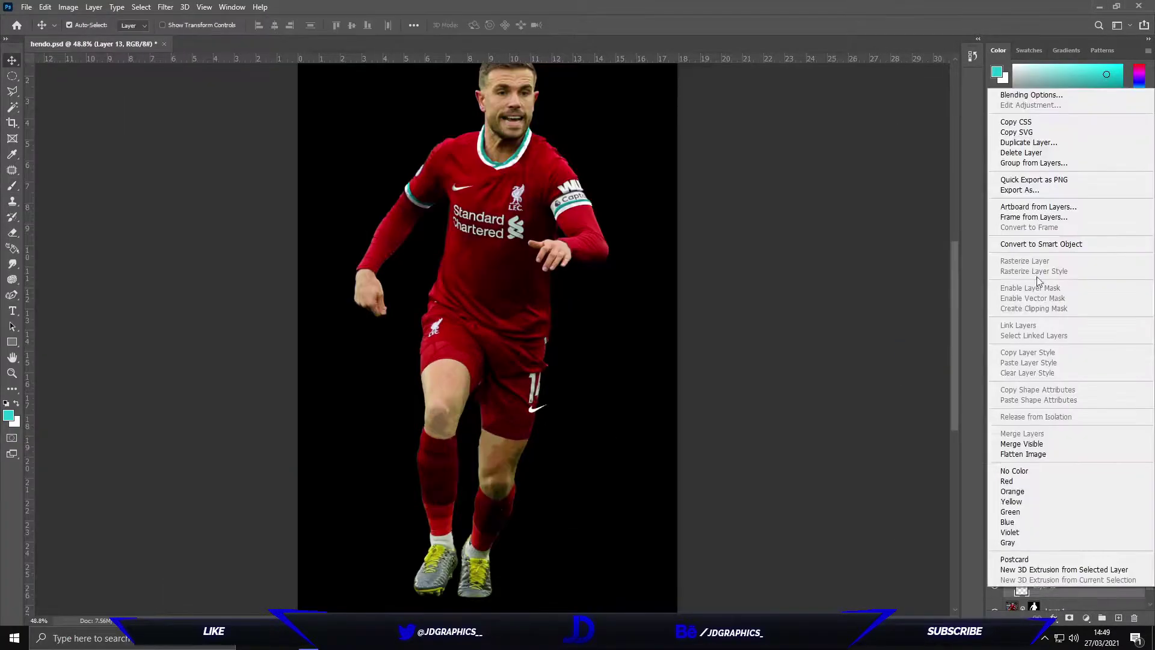
{"action": "key", "text": "Escape"}
{"action": "key", "text": "e"}
{"action": "scroll", "coordinate": [632, 387], "scroll_direction": "up", "scroll_amount": 5}
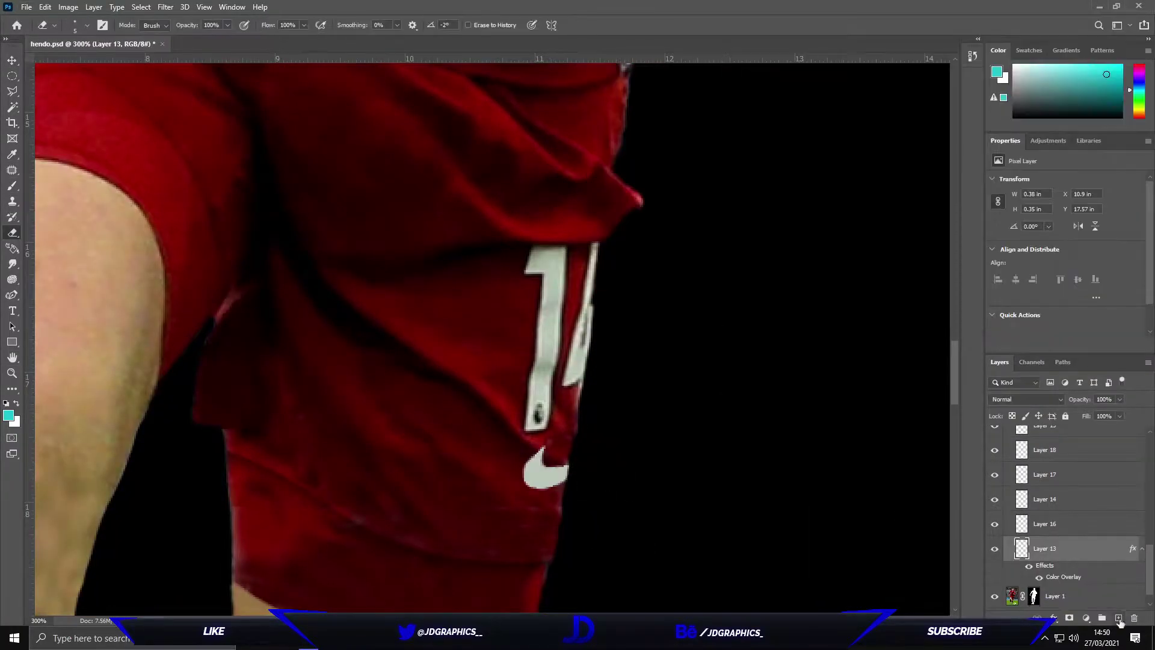
{"action": "key", "text": "b"}
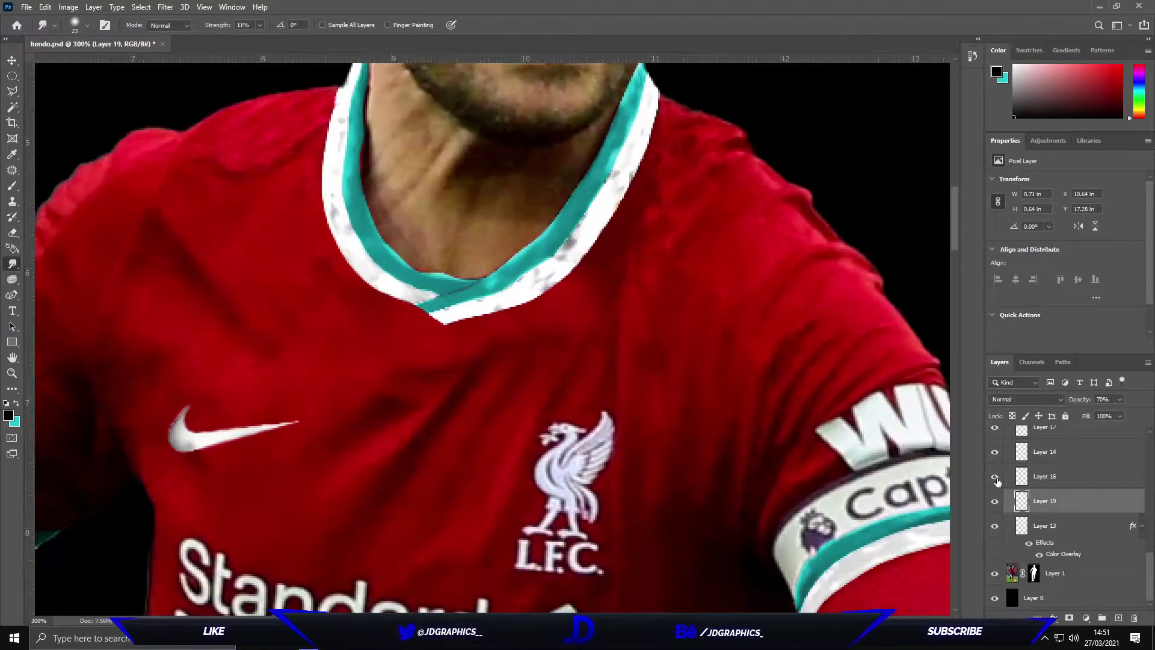
Trace the shirt's side edge on a new layer above Layer 1 and mask out the leftover background beside the knee.
{"action": "left_click", "coordinate": [1059, 573]}
{"action": "key", "text": "bracketleft"}
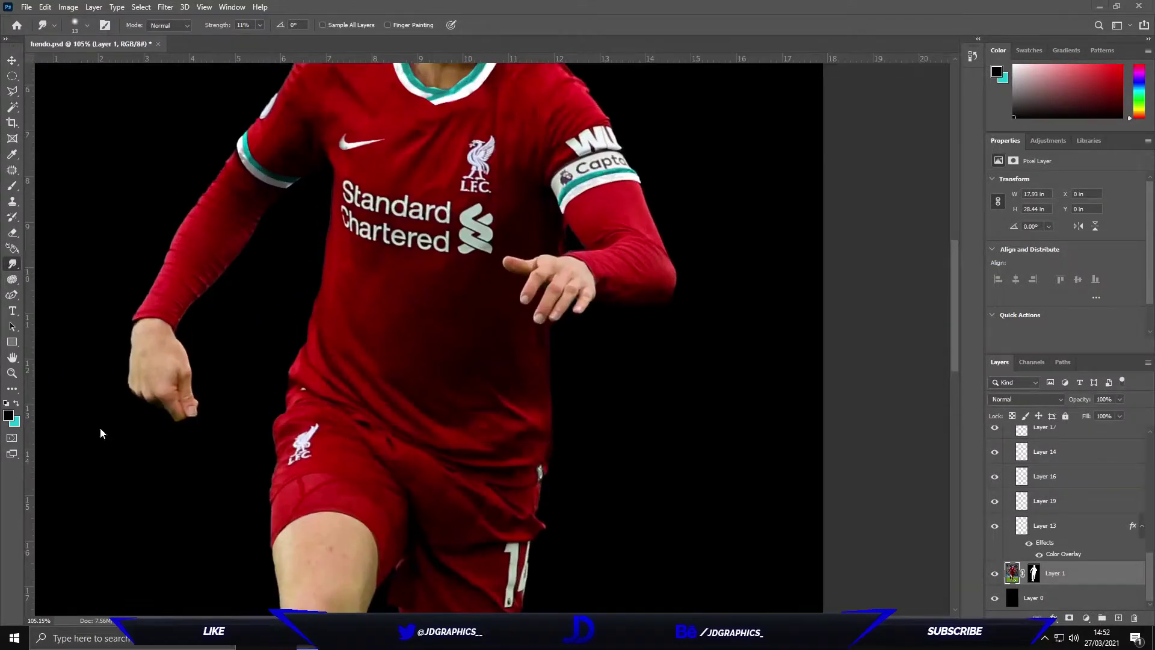
{"action": "scroll", "coordinate": [543, 501], "scroll_direction": "up", "scroll_amount": 2}
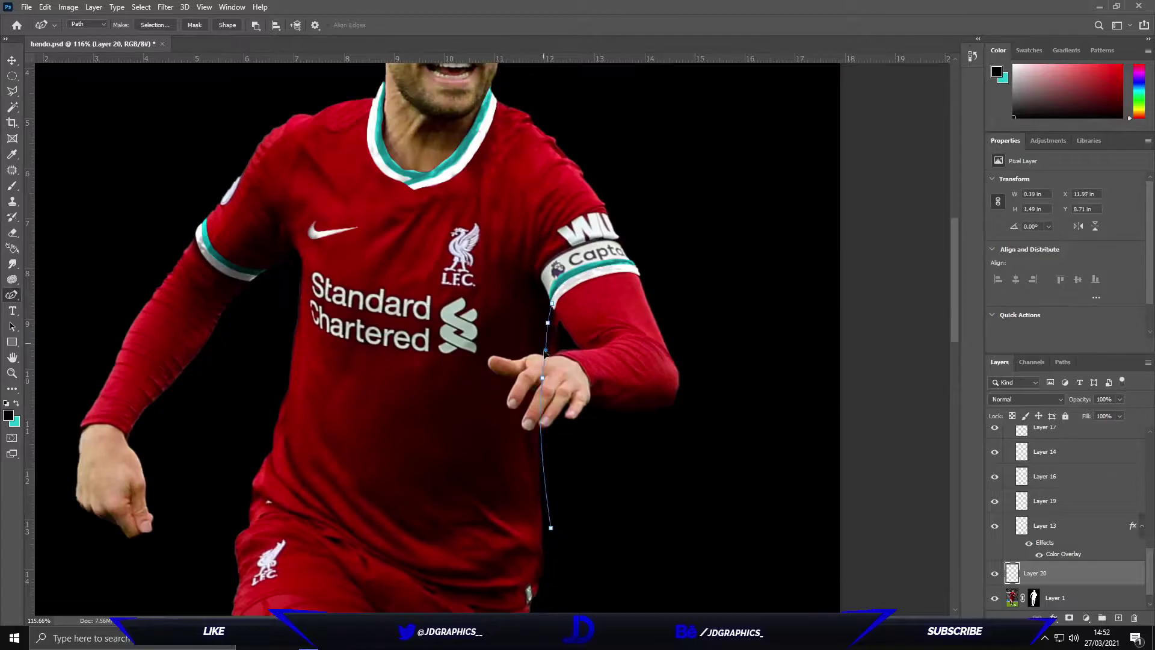
{"action": "scroll", "coordinate": [551, 336], "scroll_direction": "up", "scroll_amount": 3}
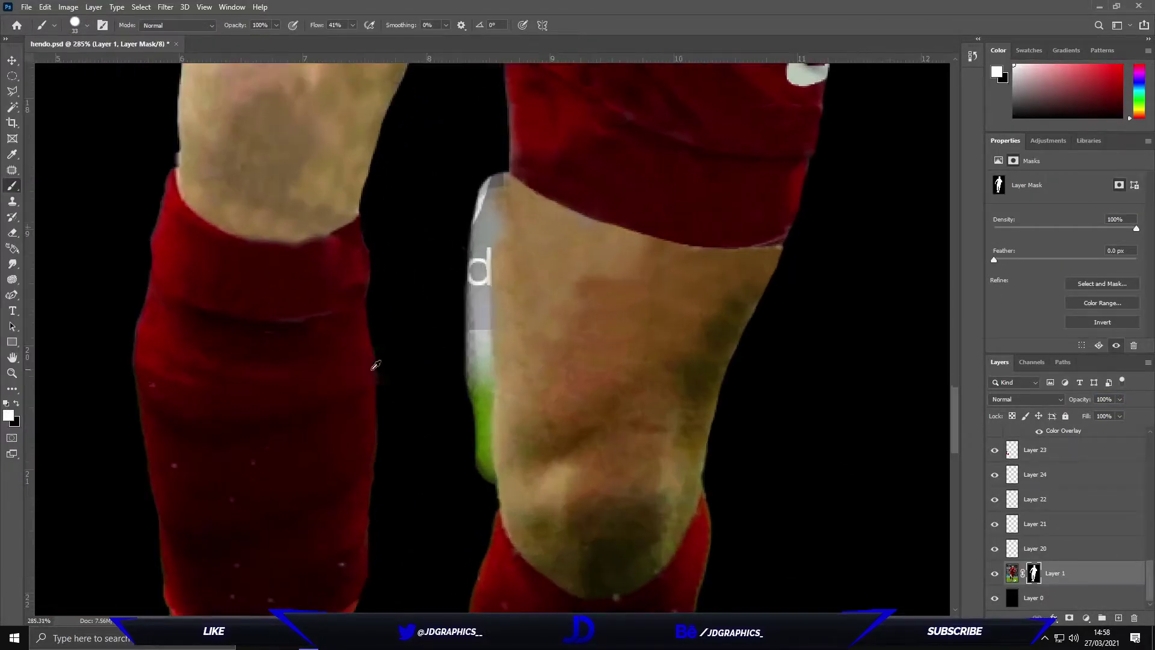
{"action": "left_click_drag", "start_coordinate": [482, 181], "coordinate": [480, 315]}
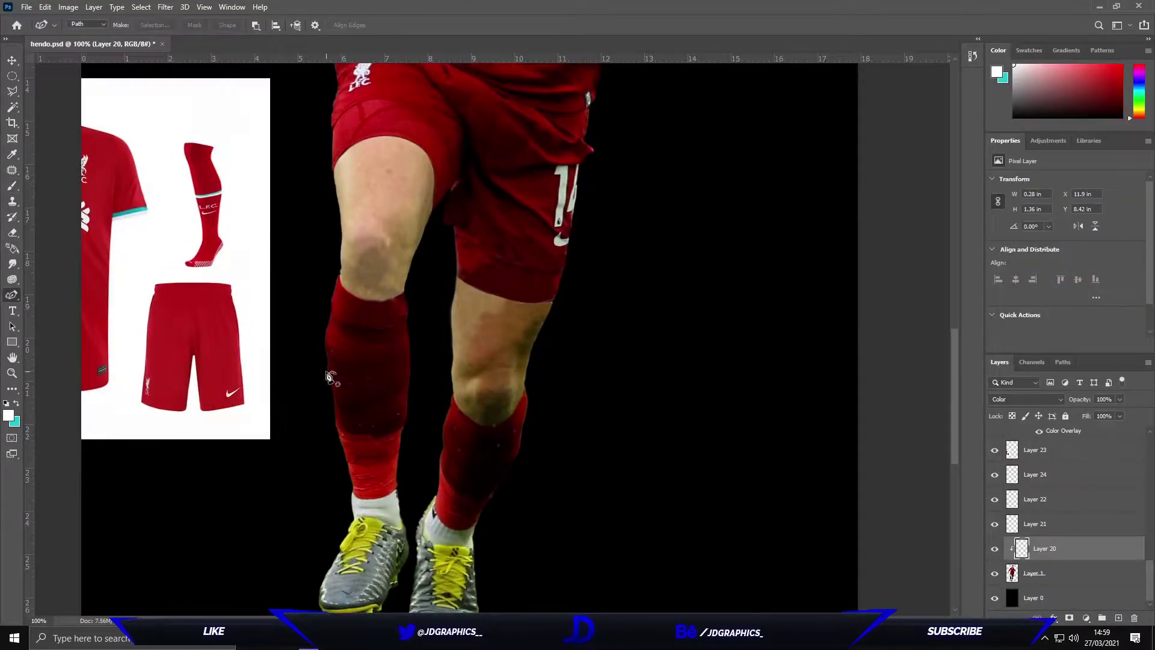
Trace a curved stripe across the shin of the first sock with the Pen tool, select it and fill it with white.
{"action": "scroll", "coordinate": [330, 376], "scroll_direction": "up", "scroll_amount": 1}
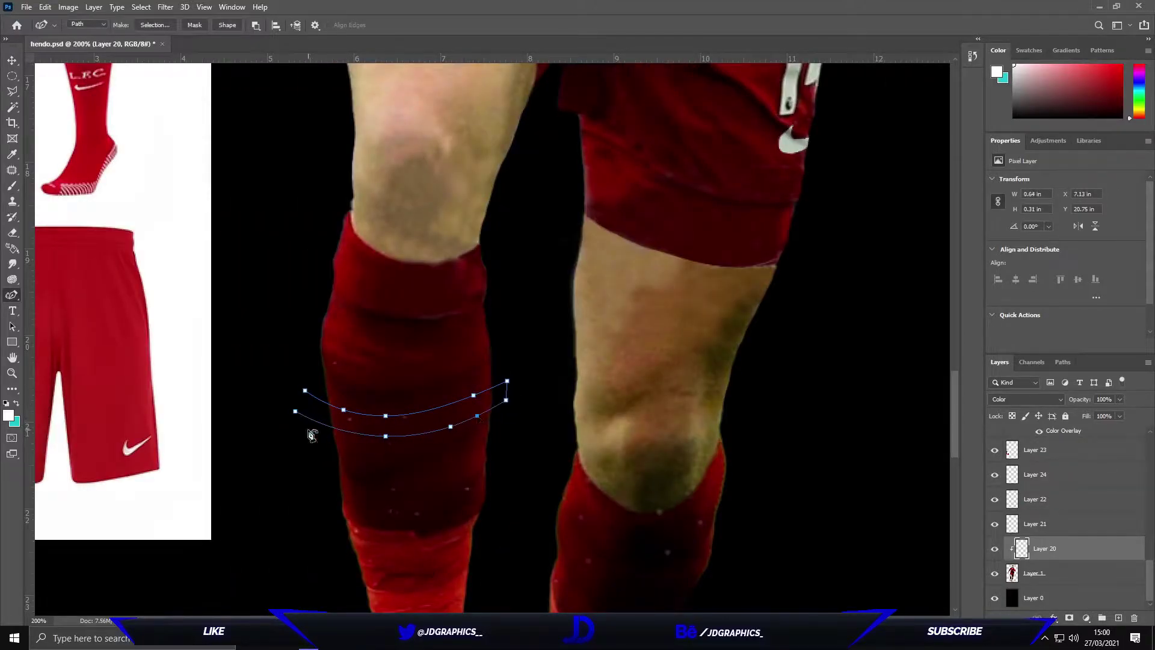
{"action": "key", "text": "ctrl+Return"}
{"action": "key", "text": "alt+BackSpace"}
{"action": "key", "text": "b"}
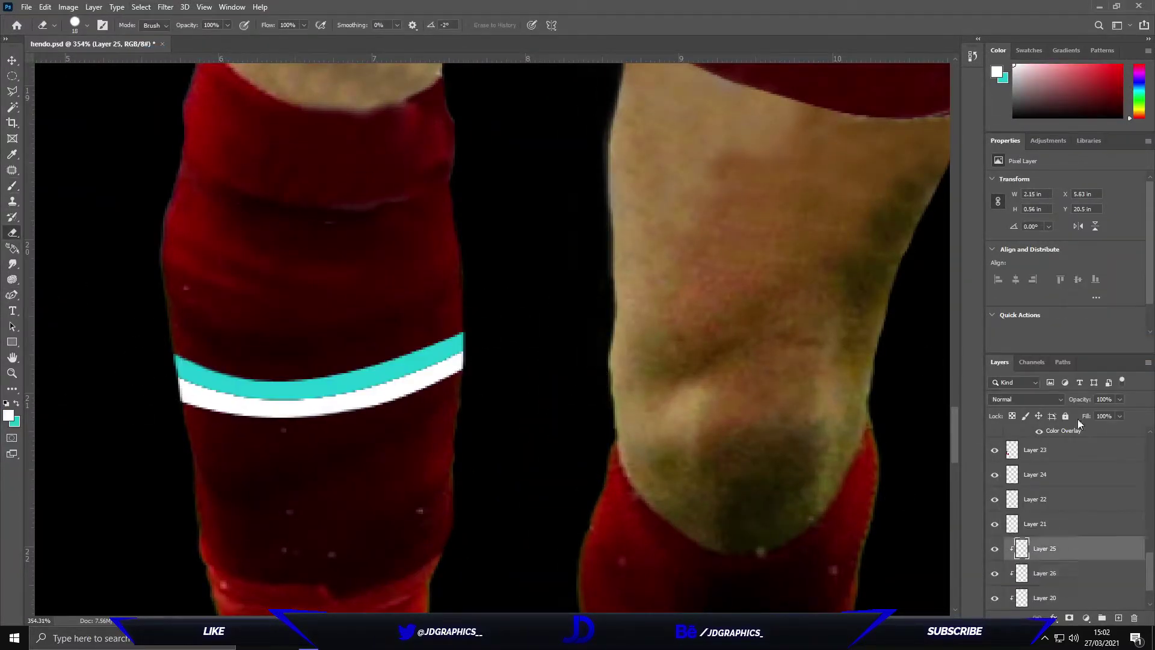
Adjust the levels of Layer 1 inside the teal sock stripe and lower the white stripe on Layer 26 to 74% opacity.
{"action": "left_click", "coordinate": [68, 7]}
{"action": "mouse_move", "coordinate": [88, 38]}
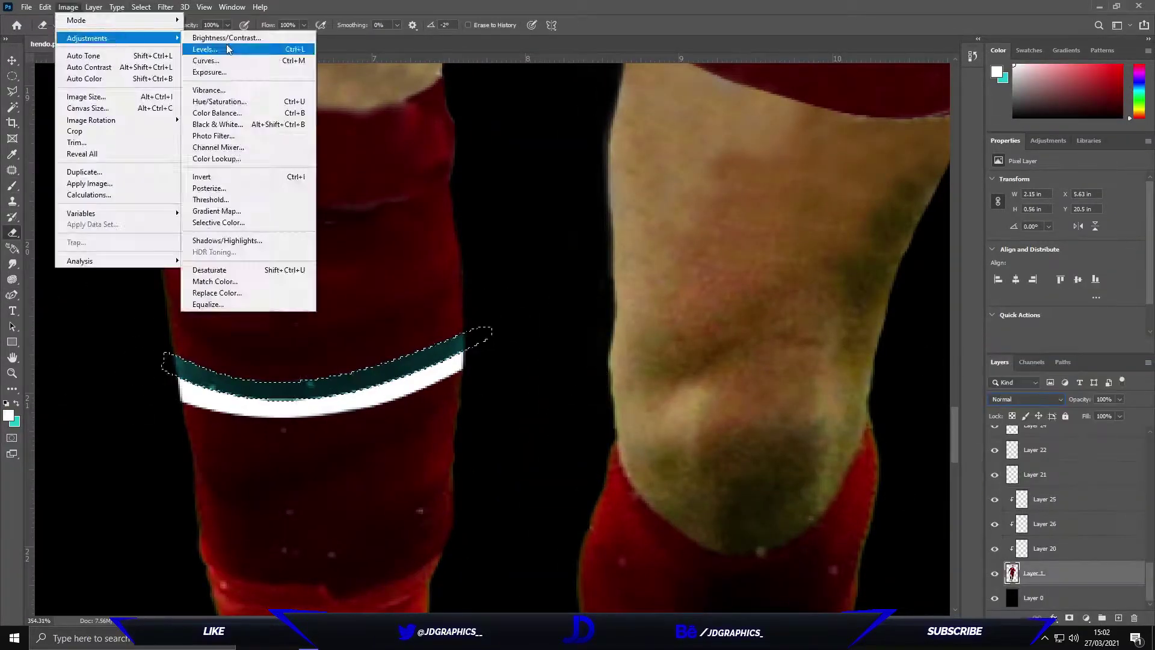
{"action": "left_click", "coordinate": [227, 49]}
{"action": "key", "text": "Return"}
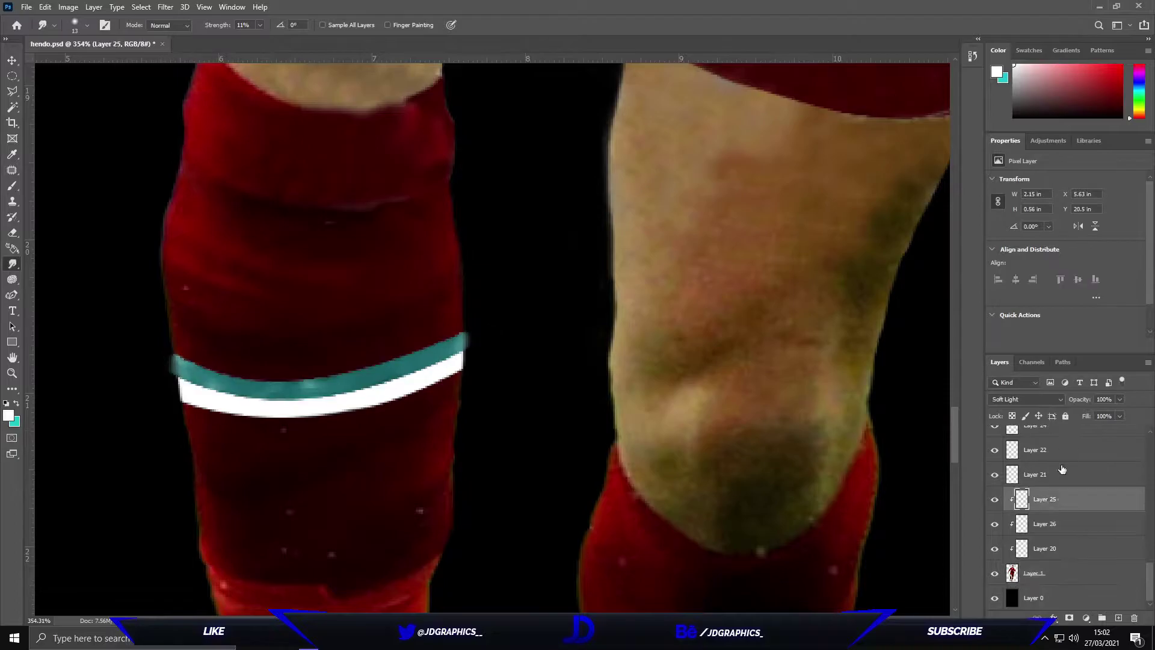
{"action": "key", "text": "alt+["}
{"action": "key", "text": "alt+["}
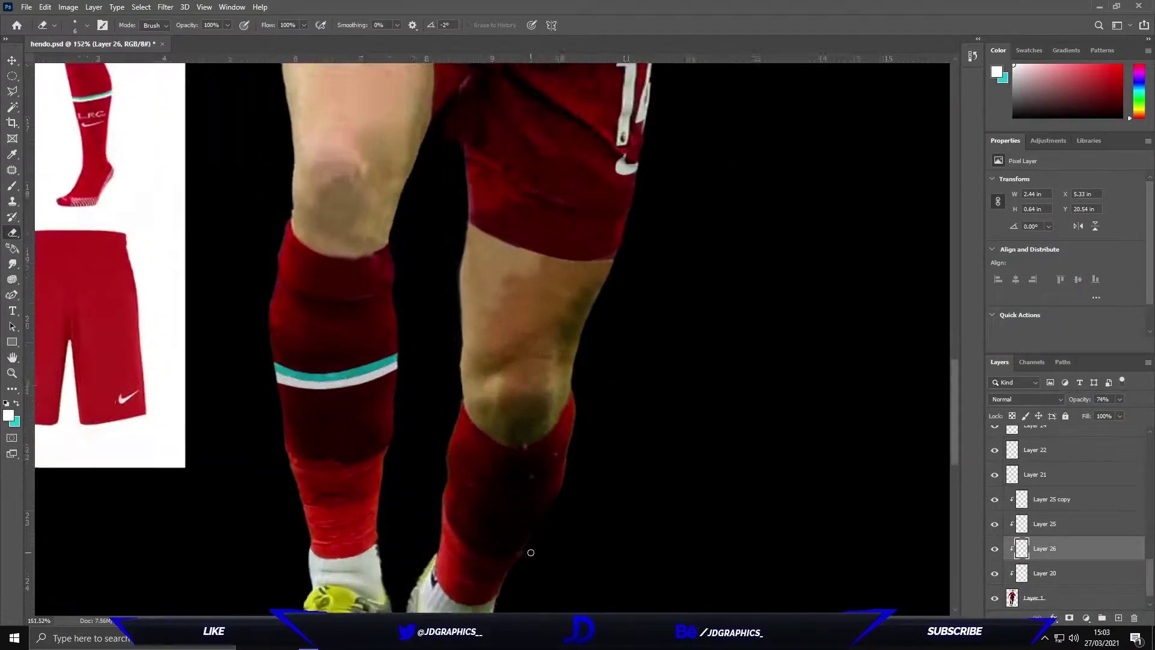
Add a curved teal stripe across the other sock from Pen tool outlines, on layers clipped to the player.
{"action": "left_click", "coordinate": [419, 403]}
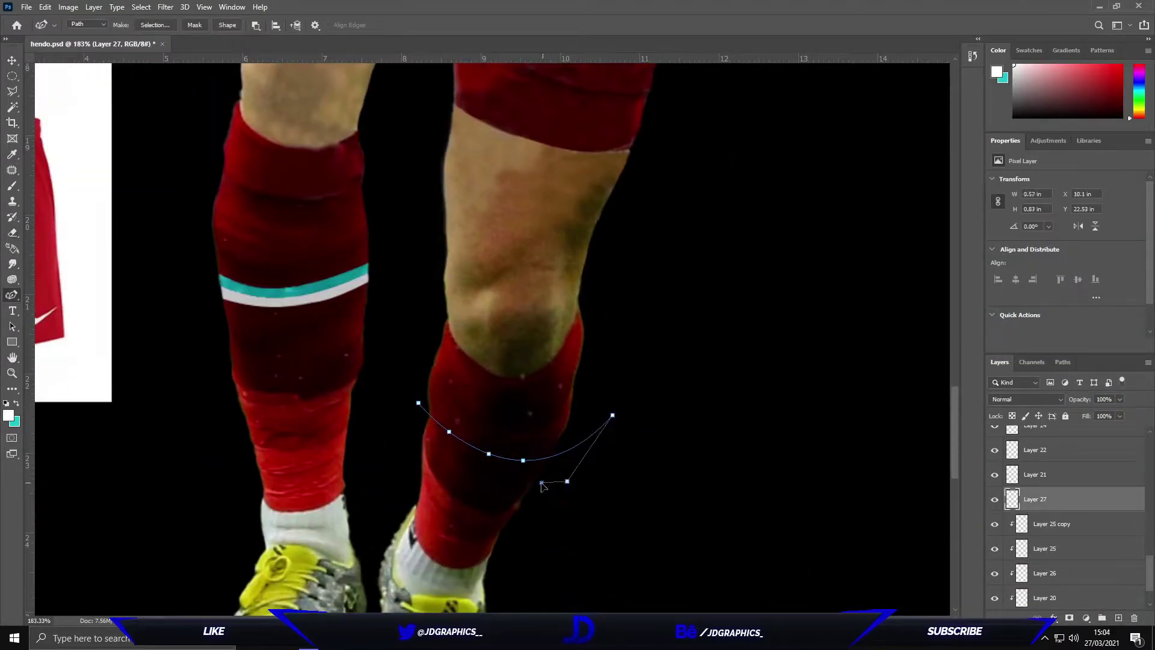
{"action": "key", "text": "b"}
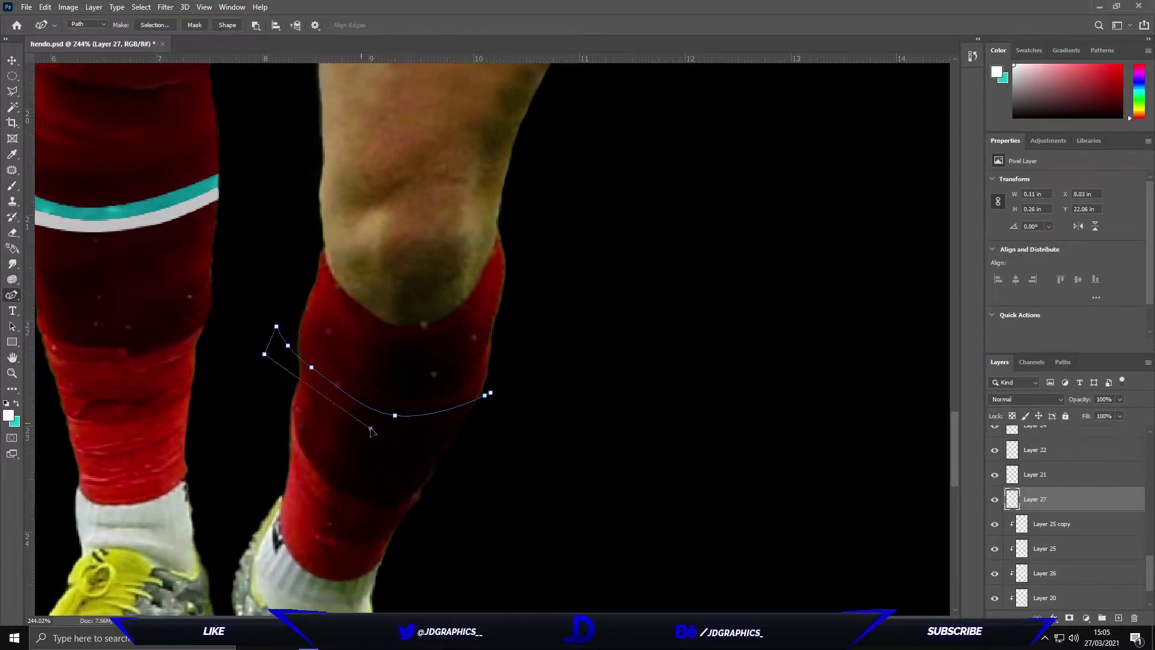
{"action": "right_click", "coordinate": [459, 433]}
{"action": "left_click", "coordinate": [481, 289]}
{"action": "right_click", "coordinate": [1050, 498]}
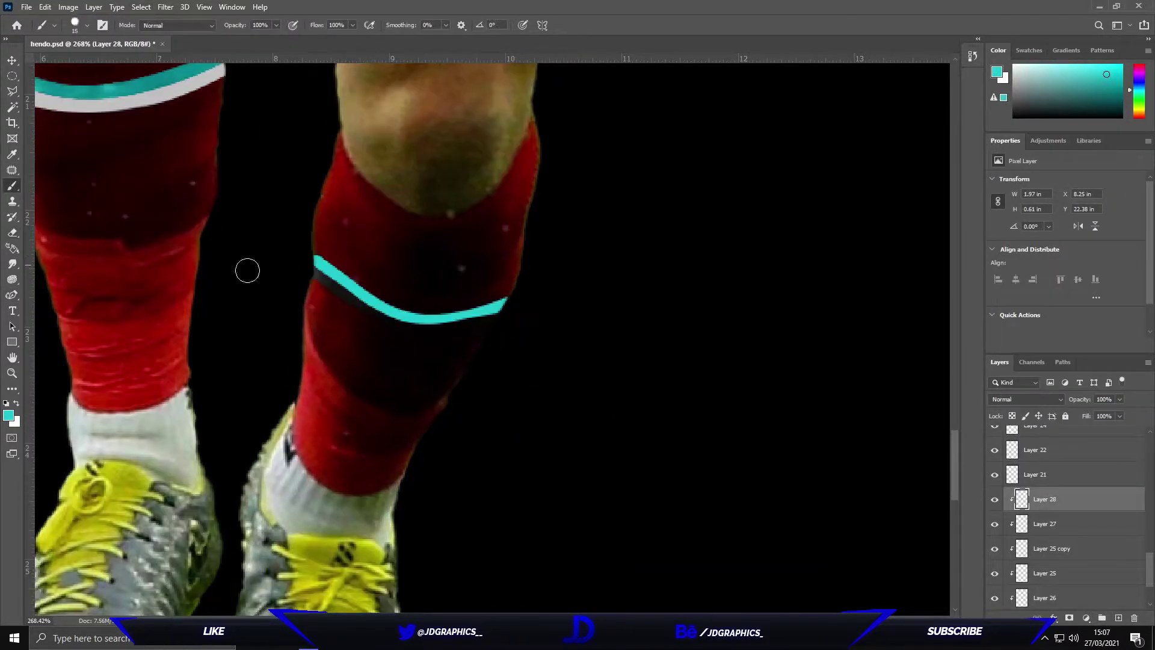
{"action": "left_click", "coordinate": [308, 258]}
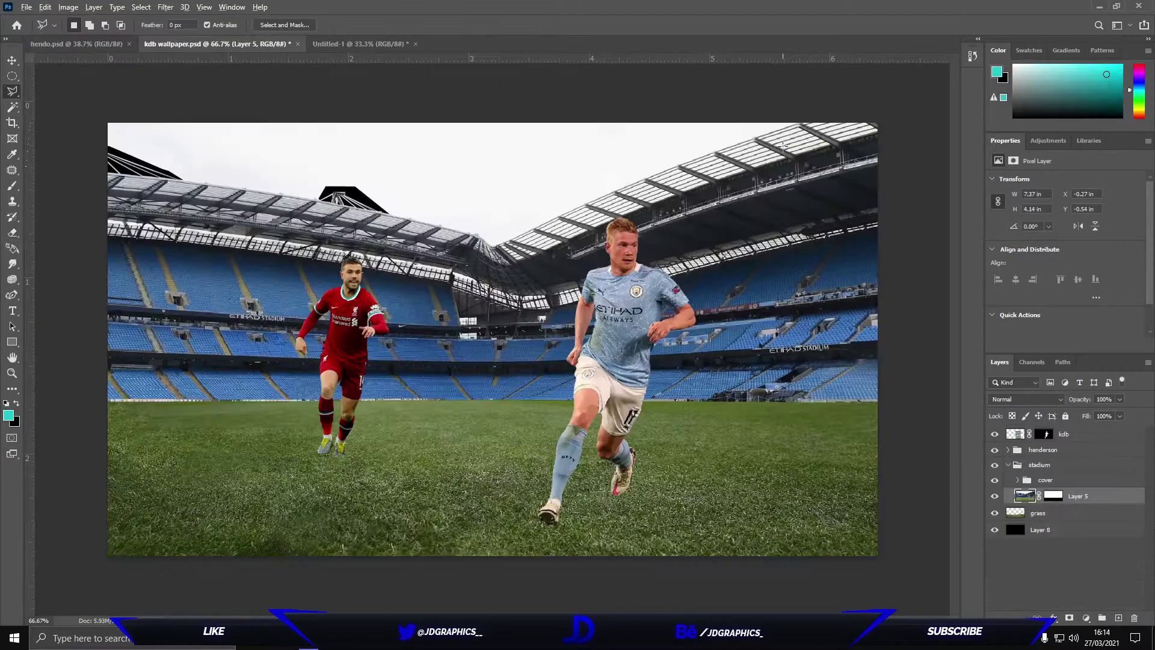
Select the white gaps between the roof beams of the right-hand stand on Layer 5 and delete them.
{"action": "left_click", "coordinate": [876, 128]}
{"action": "scroll", "coordinate": [876, 128], "scroll_direction": "up", "scroll_amount": 10}
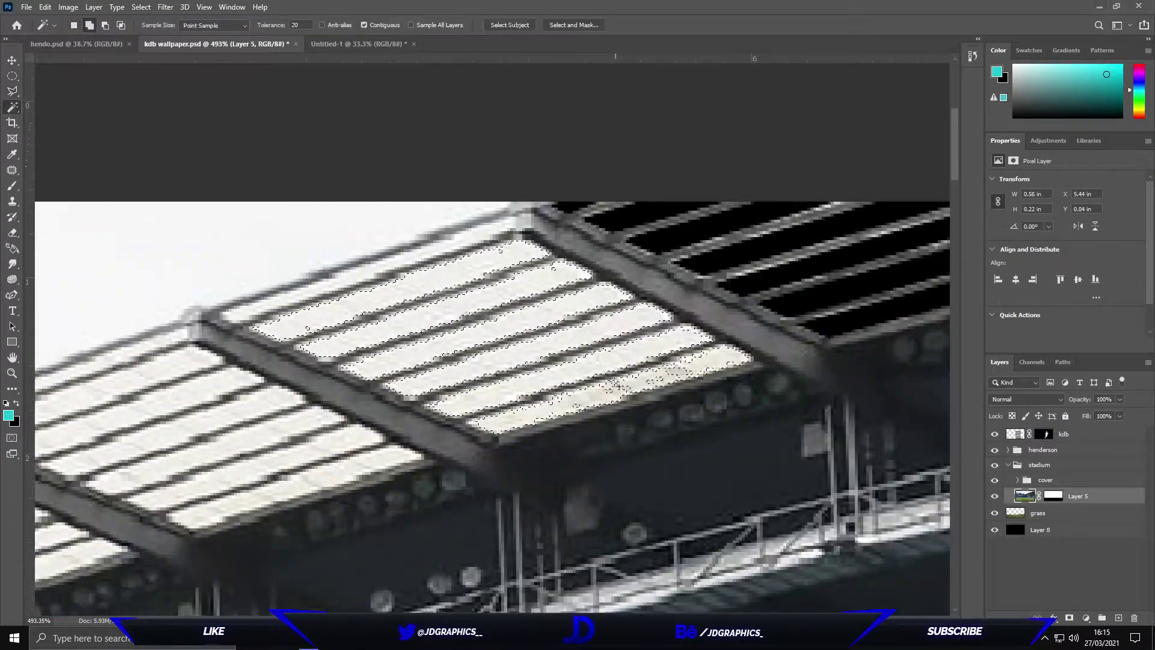
{"action": "mouse_move", "coordinate": [475, 379]}
{"action": "left_mouse_down"}
{"action": "mouse_move", "coordinate": [434, 336]}
{"action": "mouse_move", "coordinate": [221, 323]}
{"action": "left_mouse_up"}
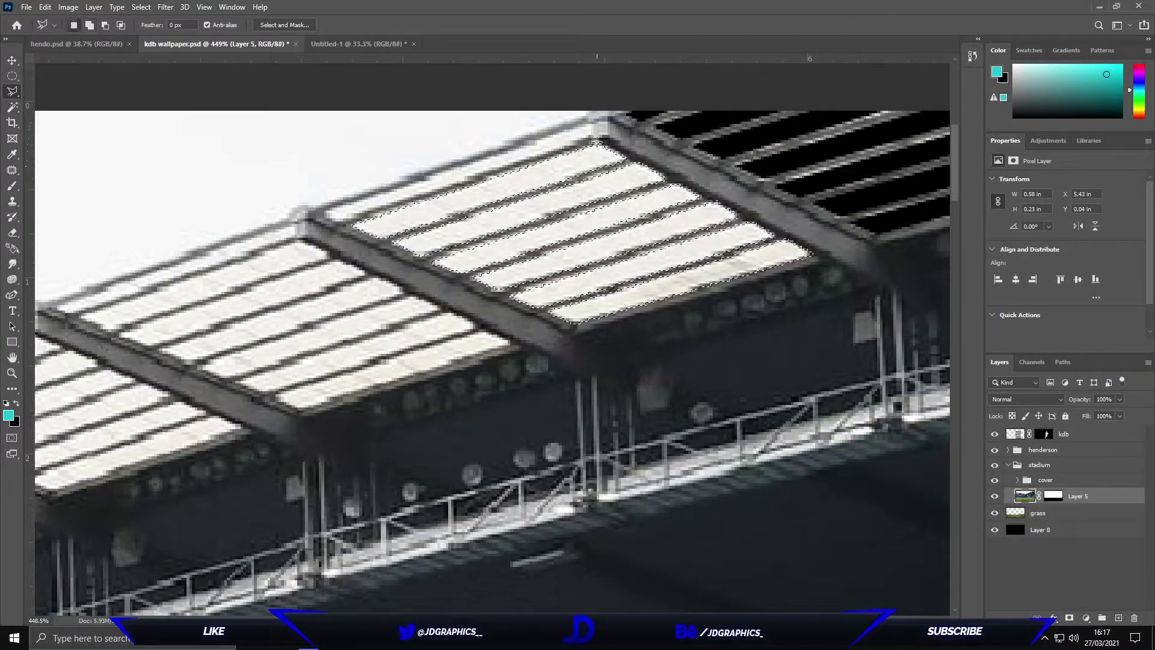
{"action": "key", "text": "Delete"}
{"action": "key", "text": "ctrl+d"}
Select the white gaps in the next roof bay toward the Manchester City player's head and delete them.
{"action": "left_click_drag", "start_coordinate": [456, 358], "coordinate": [659, 349]}
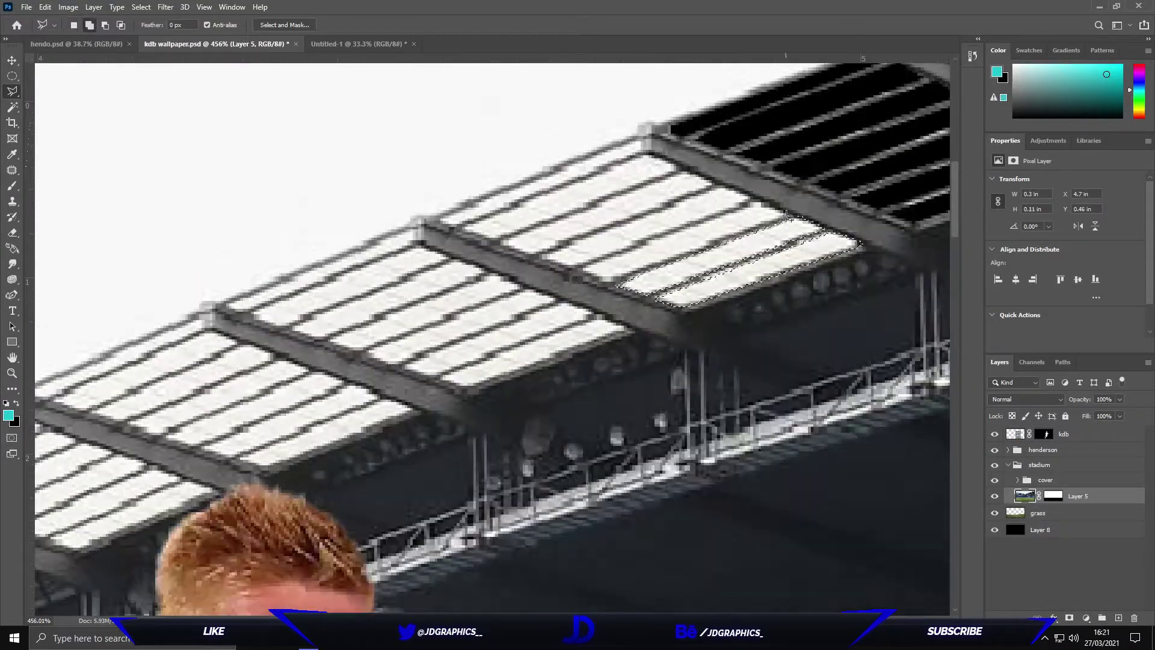
{"action": "key", "text": "Delete"}
{"action": "key", "text": "ctrl+d"}
Clear the remaining white roof gaps of the right-hand stand and the white sky from Layer 5.
{"action": "scroll", "coordinate": [352, 268], "scroll_direction": "left", "scroll_amount": 3}
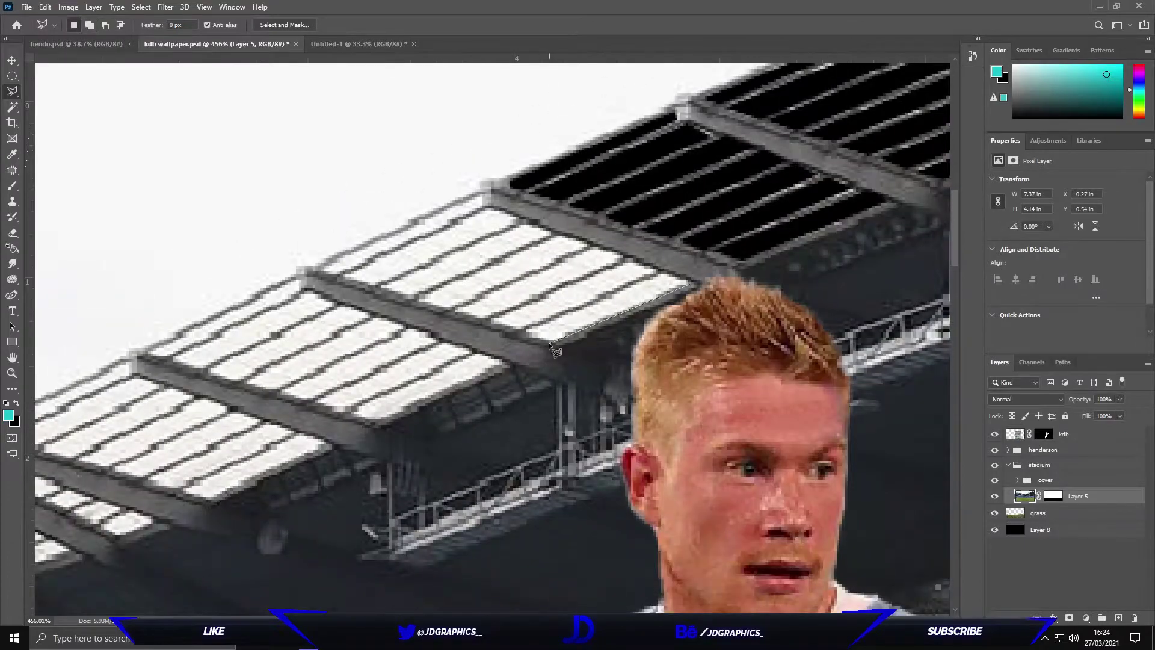
{"action": "scroll", "coordinate": [553, 299], "scroll_direction": "up", "scroll_amount": 1}
{"action": "left_click", "coordinate": [588, 263]}
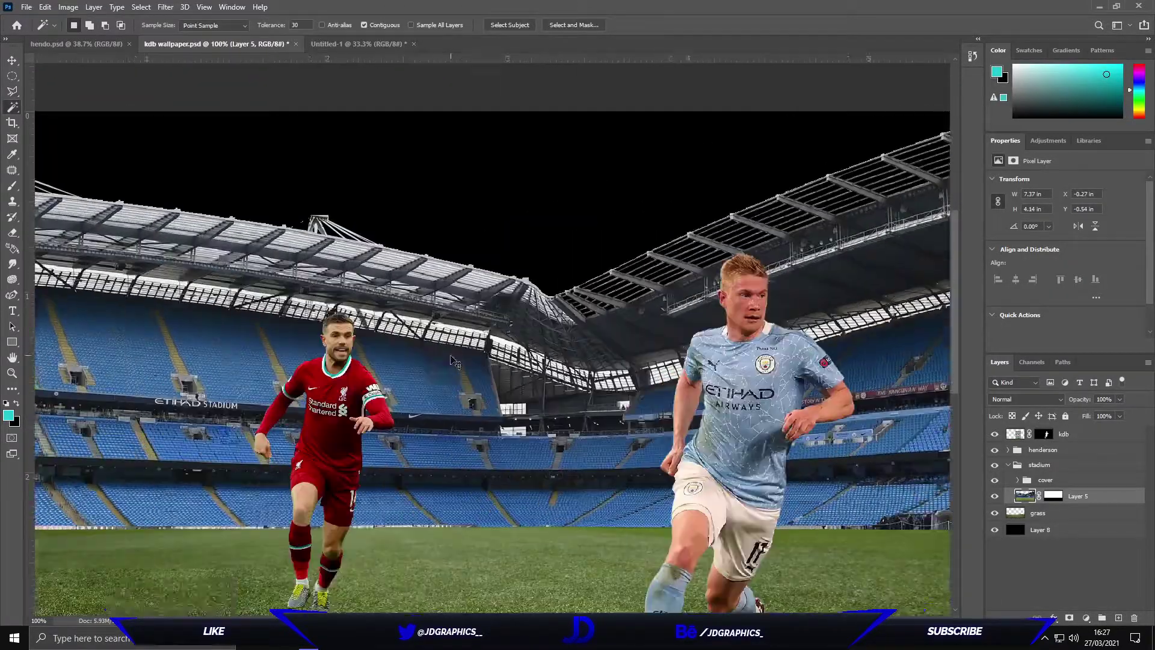
Select the white strip above the window grid under the left stand's roof with Quick Selection and remove it.
{"action": "scroll", "coordinate": [454, 361], "scroll_direction": "up", "scroll_amount": 5}
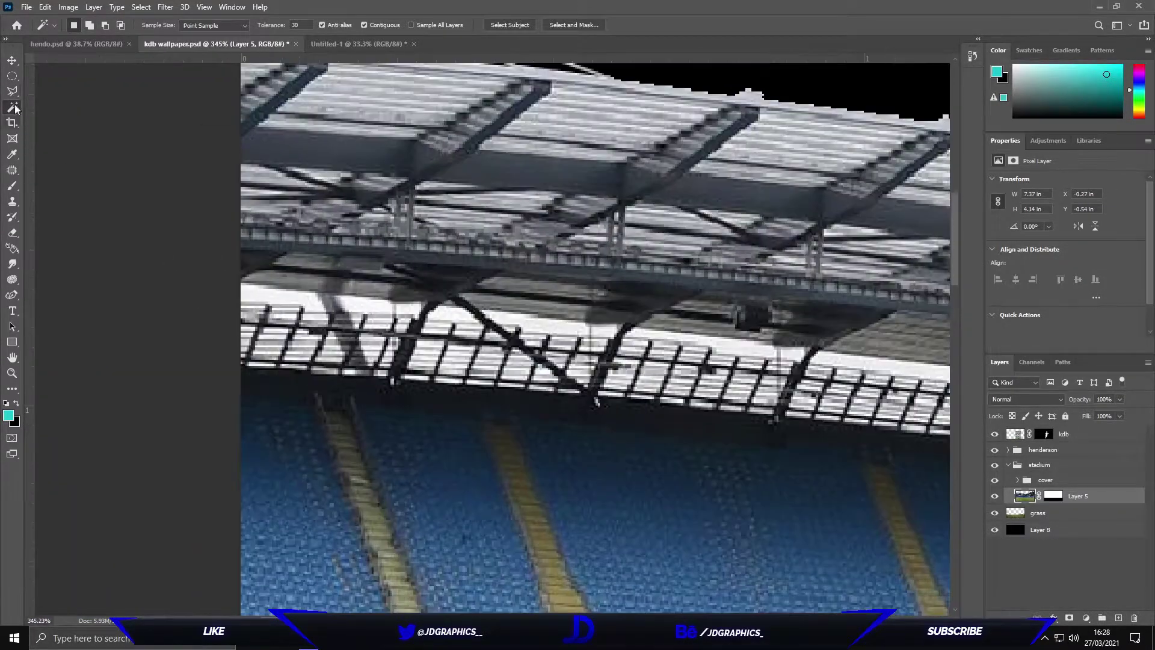
{"action": "left_click", "coordinate": [12, 169]}
{"action": "left_click", "coordinate": [12, 107]}
{"action": "left_click", "coordinate": [66, 120]}
{"action": "left_click_drag", "start_coordinate": [256, 294], "coordinate": [323, 301]}
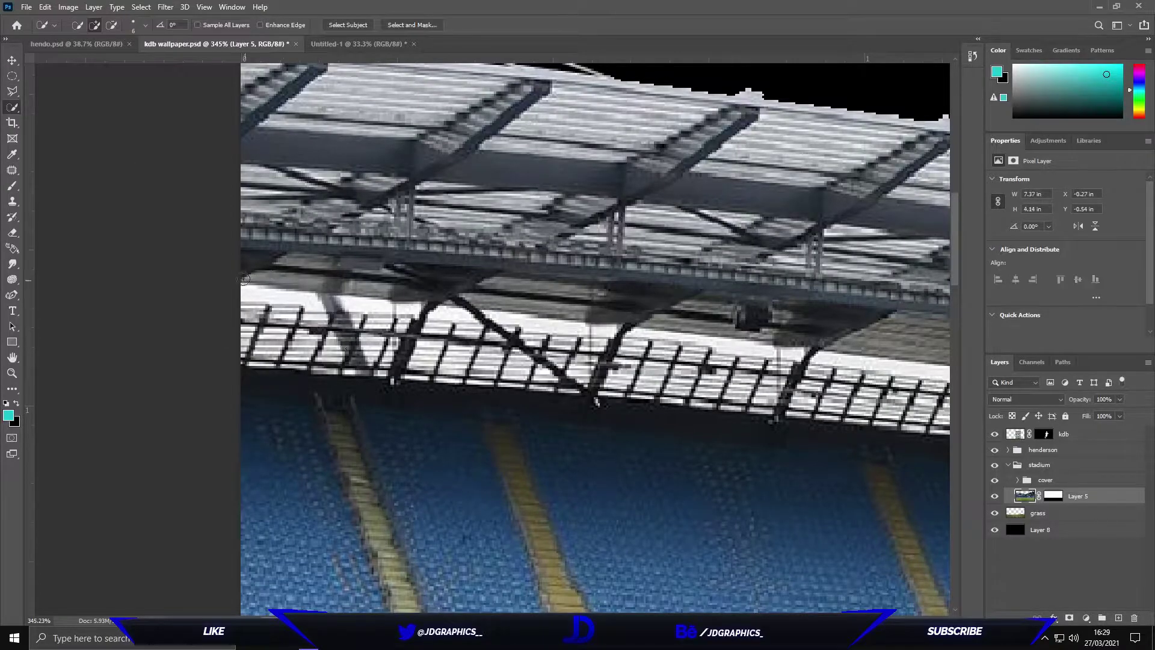
{"action": "left_click_drag", "start_coordinate": [429, 310], "coordinate": [361, 265]}
Outline the windowed bays at the far left under the stand's roof with the Polygonal Lasso and delete them.
{"action": "key", "text": "l"}
{"action": "left_click", "coordinate": [344, 270]}
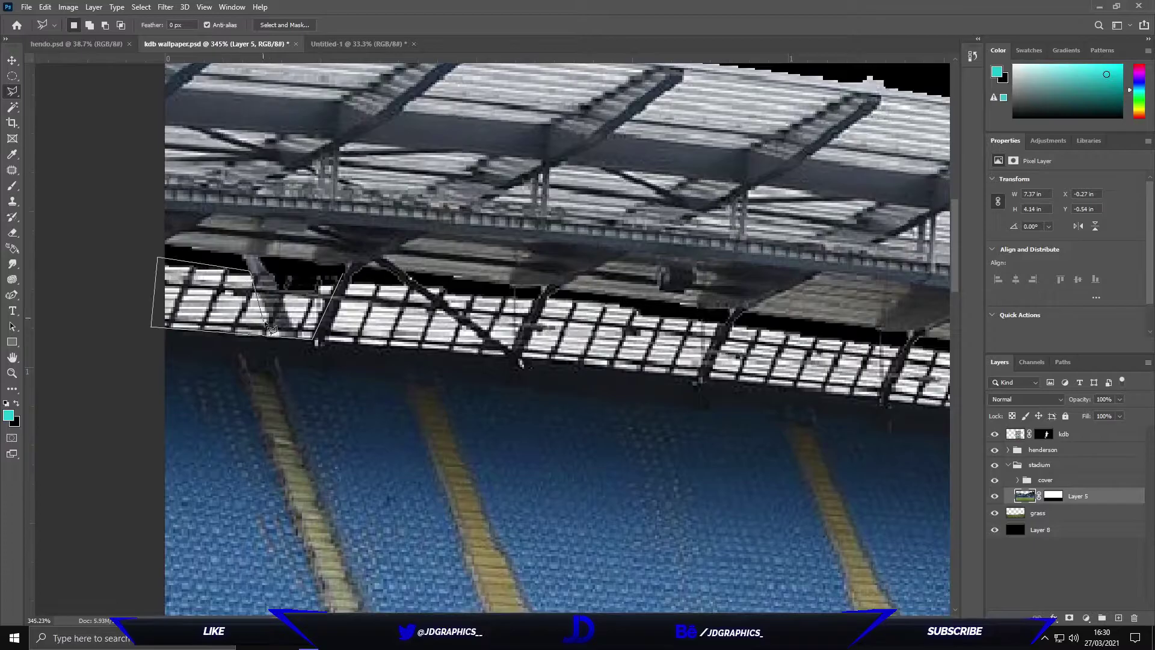
{"action": "scroll", "coordinate": [455, 304], "scroll_direction": "right", "scroll_amount": 2}
{"action": "scroll", "coordinate": [233, 348], "scroll_direction": "down", "scroll_amount": 3}
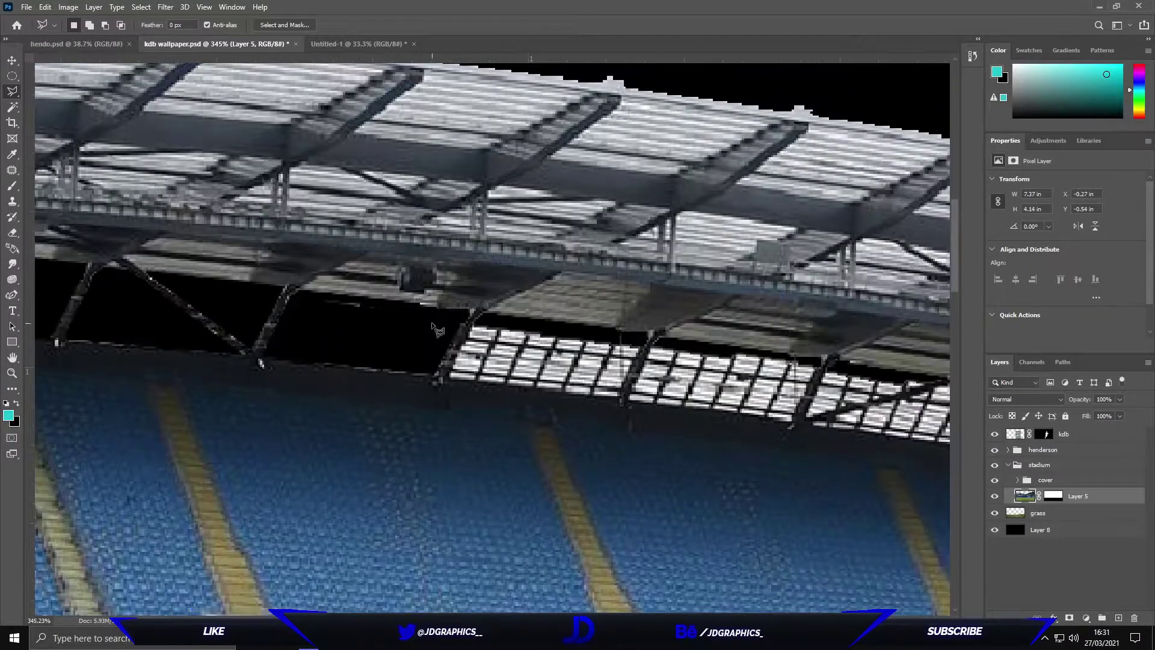
Cut out the remaining windowed bays from behind the Liverpool player to the stadium corner.
{"action": "scroll", "coordinate": [633, 337], "scroll_direction": "up", "scroll_amount": 4}
{"action": "scroll", "coordinate": [633, 337], "scroll_direction": "right", "scroll_amount": 8}
{"action": "scroll", "coordinate": [633, 337], "scroll_direction": "down", "scroll_amount": 3}
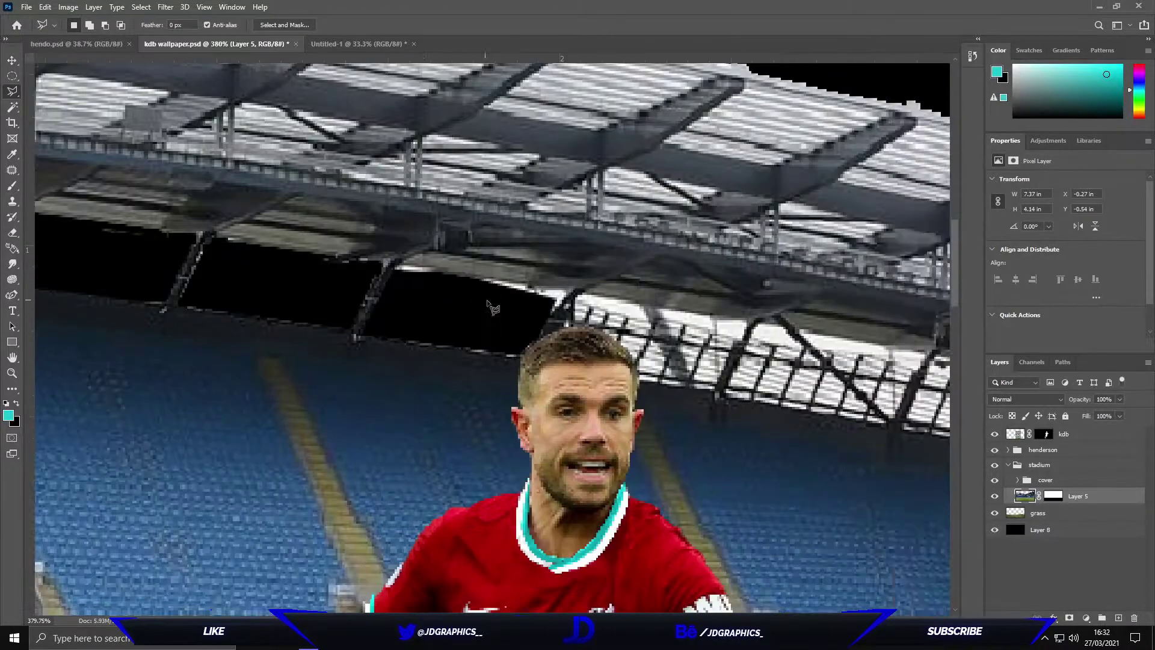
{"action": "scroll", "coordinate": [521, 338], "scroll_direction": "right", "scroll_amount": 5}
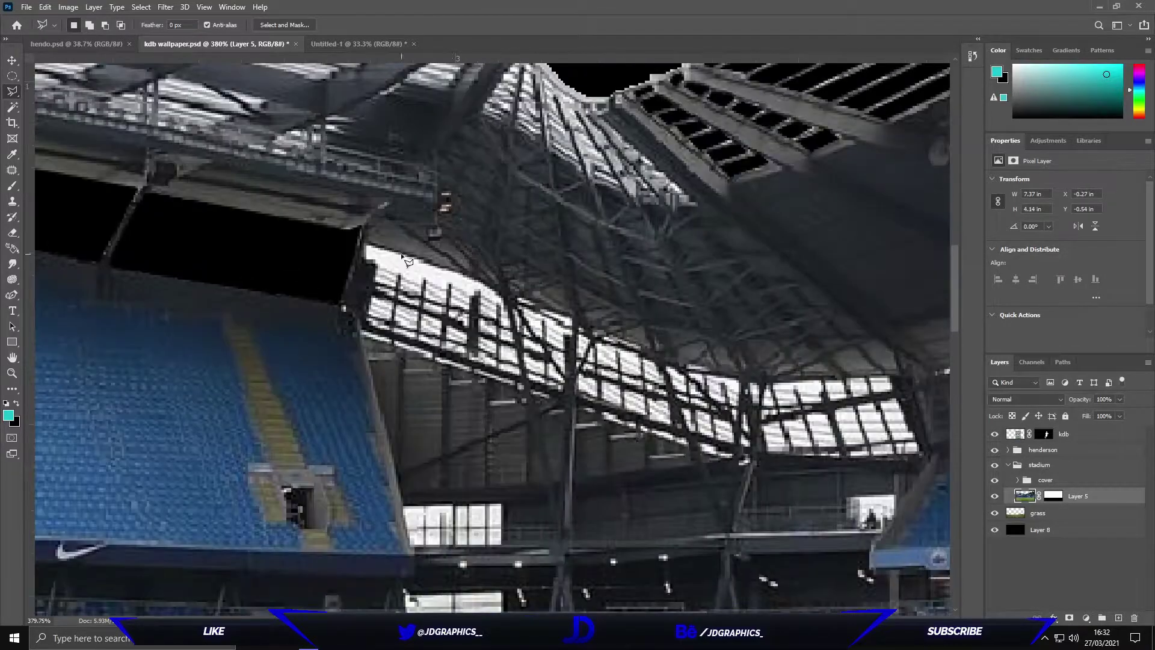
{"action": "scroll", "coordinate": [379, 301], "scroll_direction": "right", "scroll_amount": 1}
{"action": "scroll", "coordinate": [434, 300], "scroll_direction": "down", "scroll_amount": 10, "text": "alt"}
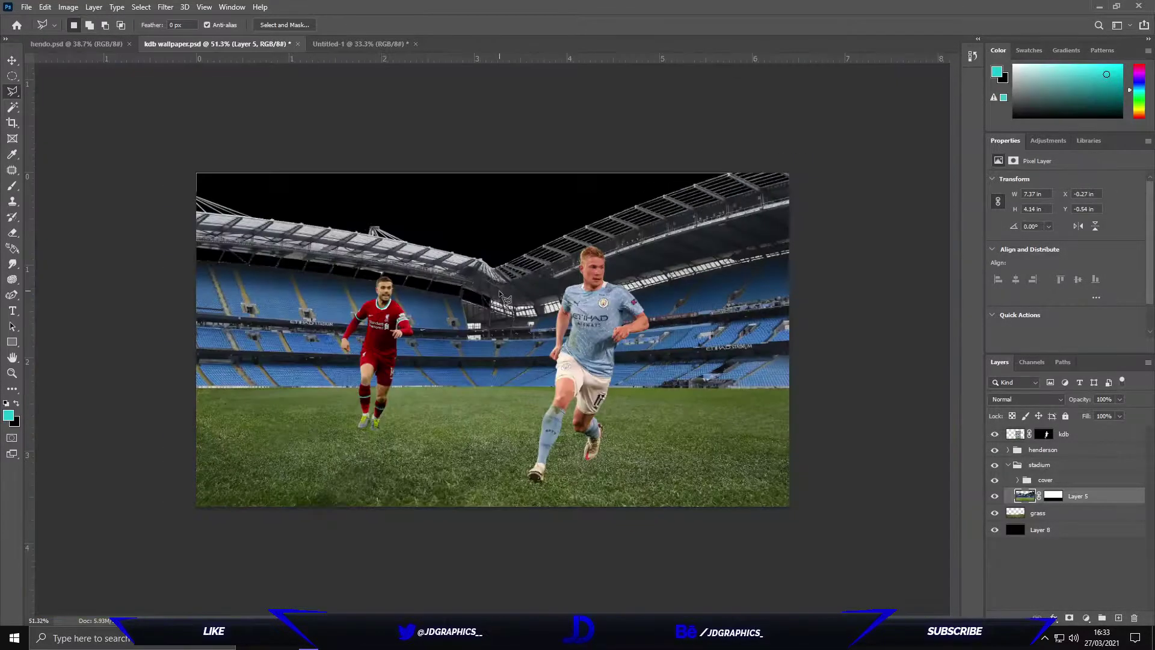
Target Layer 5's mask with the default black and white colours and touch it up with the Brush.
{"action": "key", "text": "ctrl+backslash"}
{"action": "key", "text": "d"}
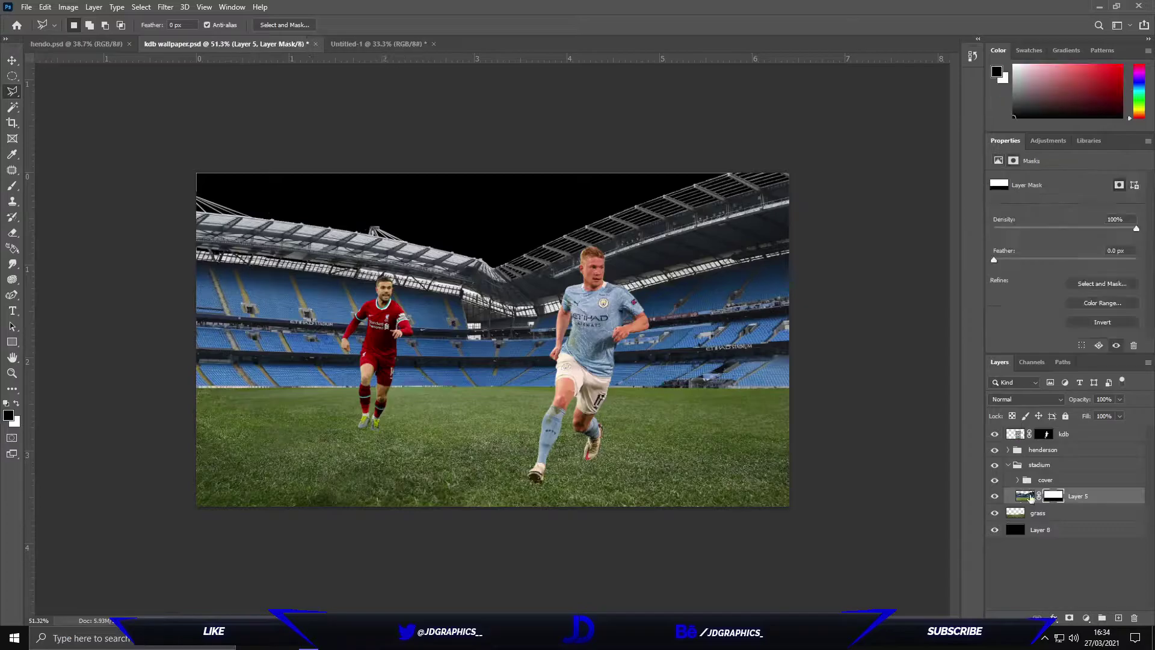
{"action": "key", "text": "b"}
{"action": "scroll", "coordinate": [167, 270], "scroll_direction": "up", "scroll_amount": 8, "text": "alt"}
Place duplicates of the blue stormy sky behind the stadium, flipping one vertically and rotating it to fill the gap.
{"action": "scroll", "coordinate": [127, 276], "scroll_direction": "down", "scroll_amount": 12, "text": "alt"}
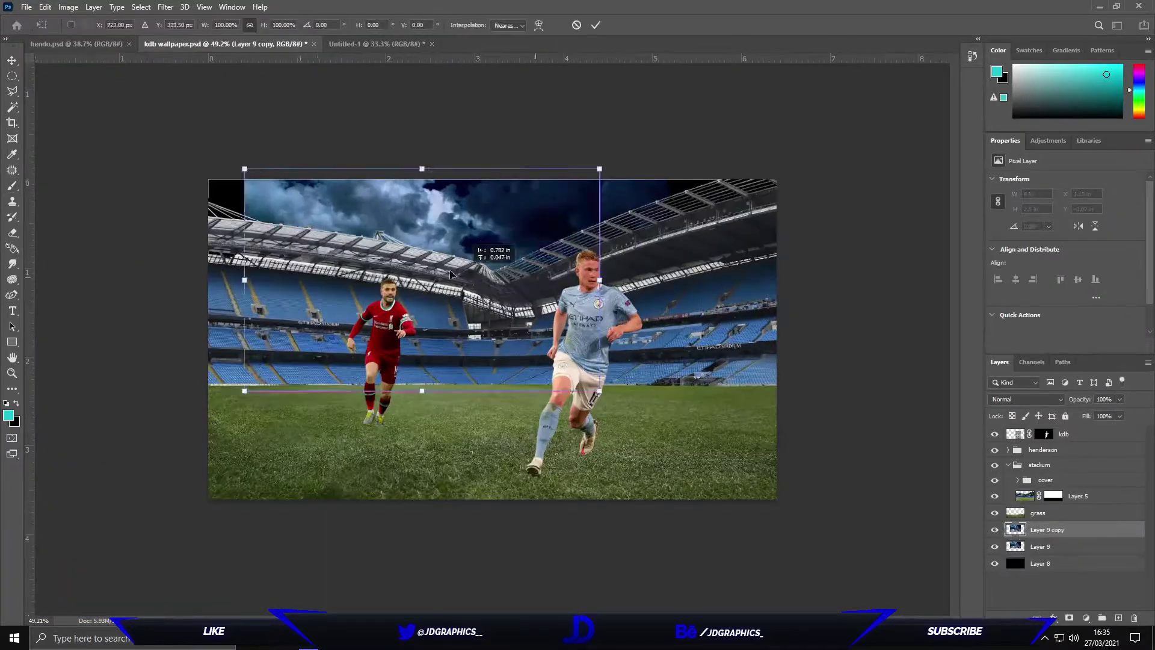
{"action": "key", "text": "alt+bracketright"}
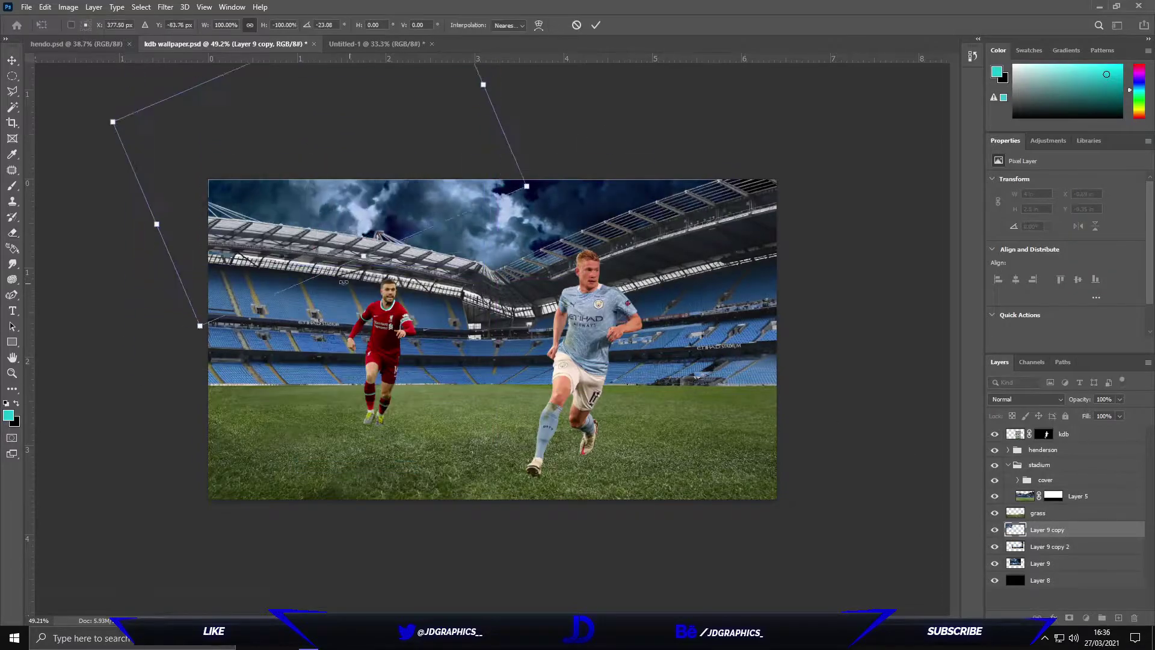
{"action": "scroll", "coordinate": [590, 383], "scroll_direction": "up", "scroll_amount": 2}
Scale the grey cloud image on Layer 9 to 24.33% between the stadium roofs and ready the Eraser for its edges.
{"action": "scroll", "coordinate": [590, 383], "scroll_direction": "down", "scroll_amount": 3}
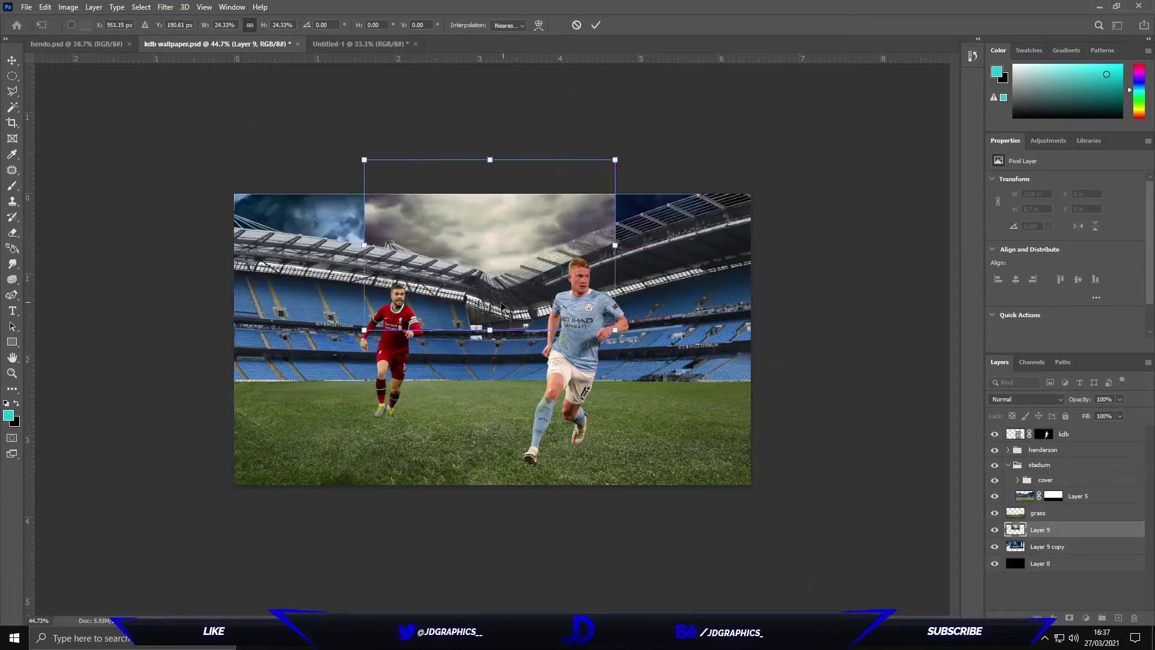
{"action": "key", "text": "Return"}
{"action": "key", "text": "e"}
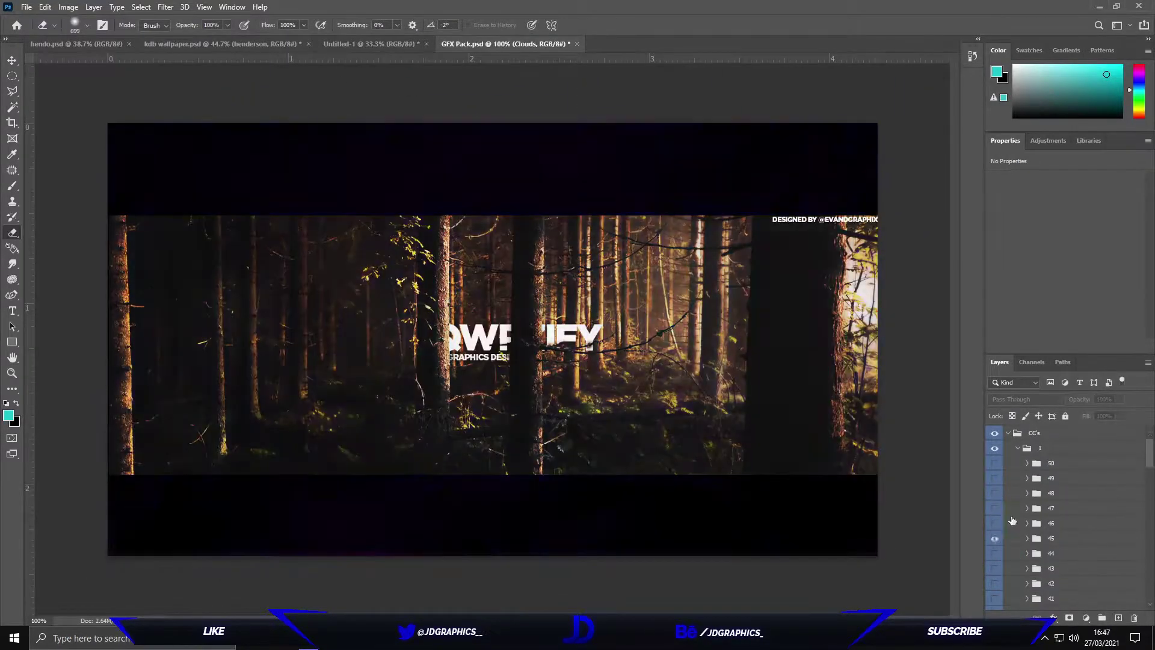
Preview the GFX Pack's numbered colour corrections one after another and place group 27 beneath the henderson group in the kdb wallpaper.
{"action": "left_click", "coordinate": [996, 511]}
{"action": "left_click_drag", "start_coordinate": [997, 511], "coordinate": [996, 559]}
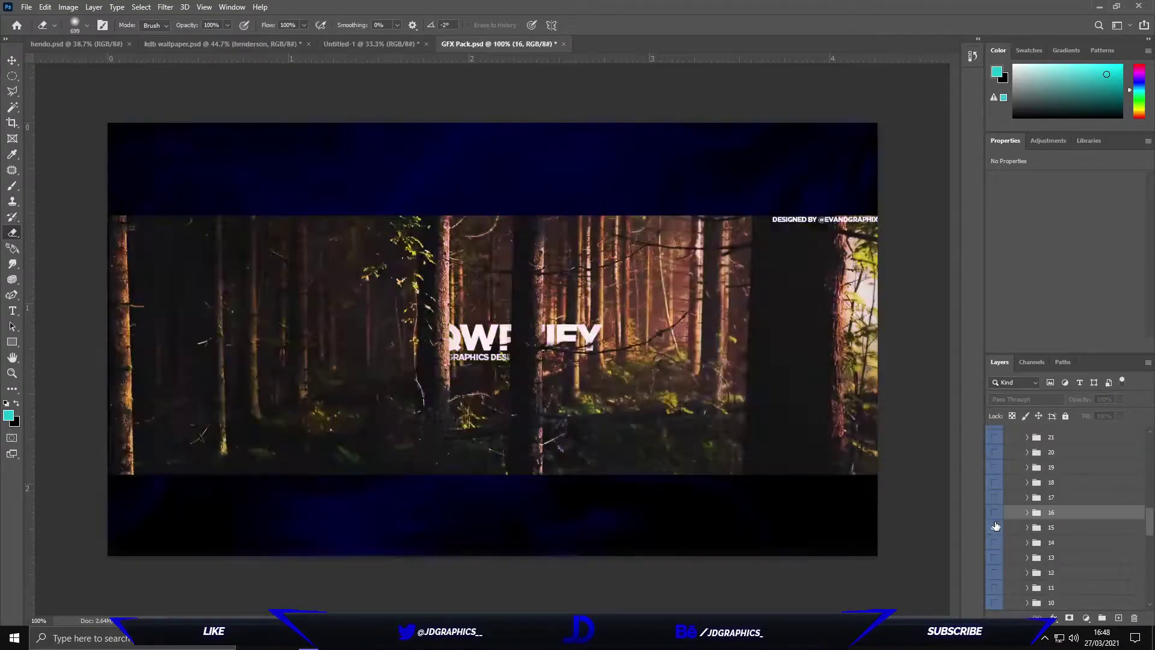
{"action": "left_click_drag", "start_coordinate": [995, 516], "coordinate": [995, 602]}
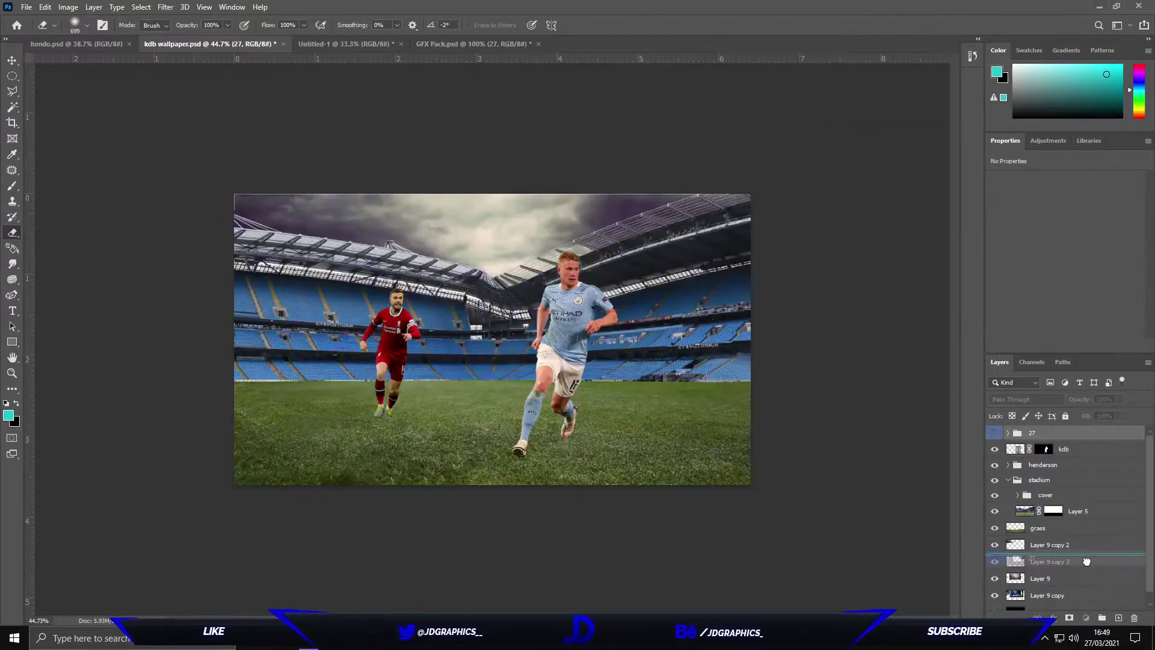
{"action": "left_click", "coordinate": [1101, 513]}
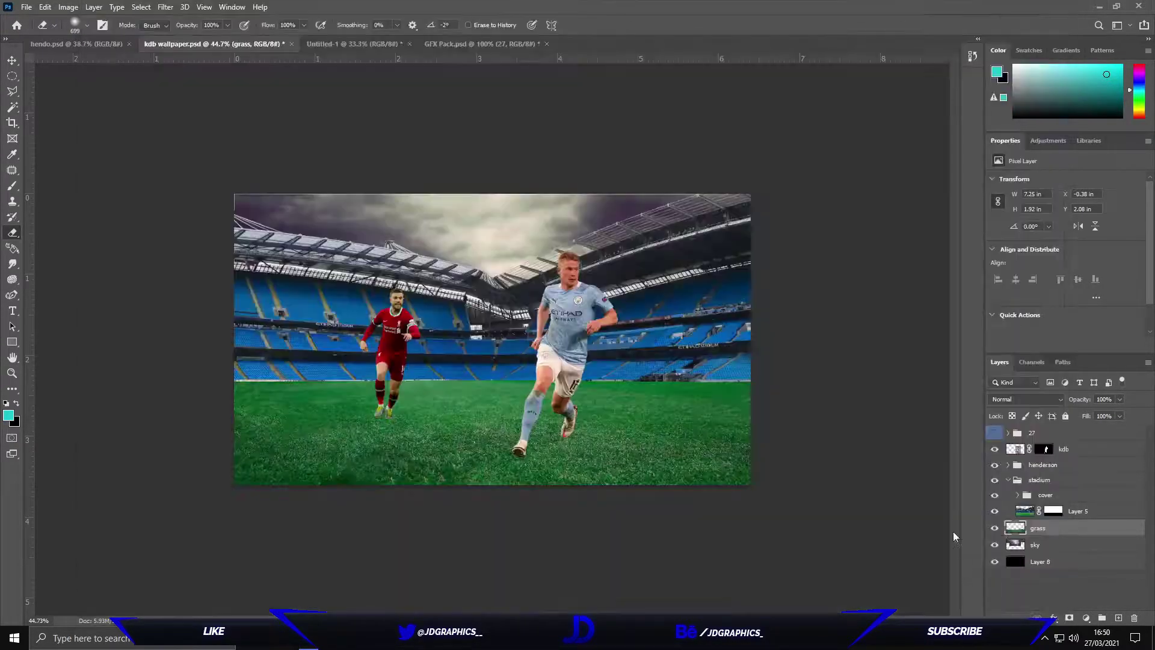
{"action": "left_click_drag", "start_coordinate": [1030, 433], "coordinate": [1000, 469]}
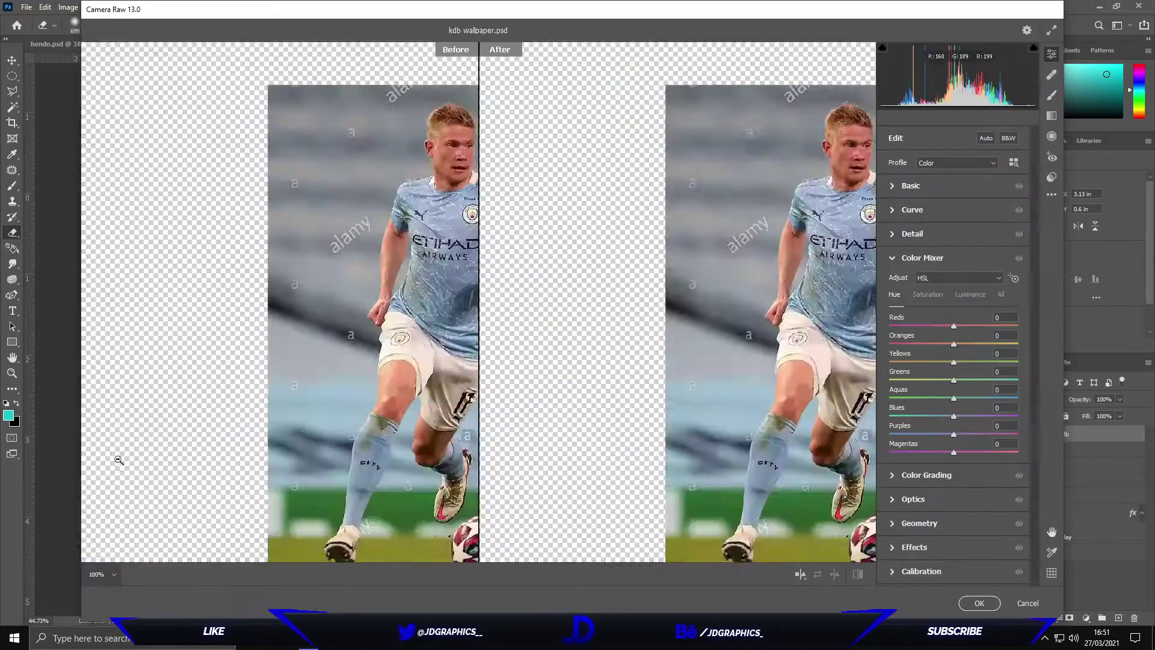
Adjust the kdb layer's Blues in the Camera Raw Color Mixer and turn its drop shadow into a separate layer.
{"action": "left_click_drag", "start_coordinate": [981, 416], "coordinate": [998, 417]}
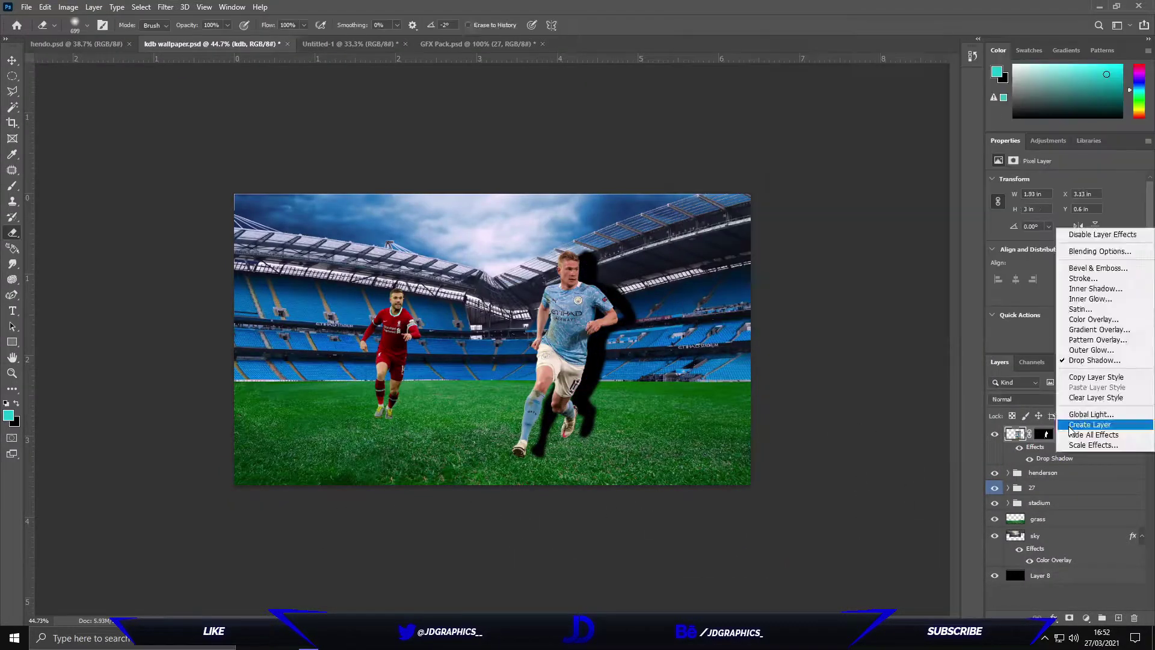
{"action": "left_click", "coordinate": [1071, 430]}
{"action": "left_click", "coordinate": [1057, 451]}
Flip the Manchester City player's shadow vertically and transform it to fall across the grass from his feet.
{"action": "key", "text": "ctrl+t"}
{"action": "right_click", "coordinate": [567, 259]}
{"action": "left_click", "coordinate": [599, 470]}
{"action": "left_click_drag", "start_coordinate": [608, 608], "coordinate": [674, 569]}
{"action": "left_click_drag", "start_coordinate": [513, 426], "coordinate": [550, 447]}
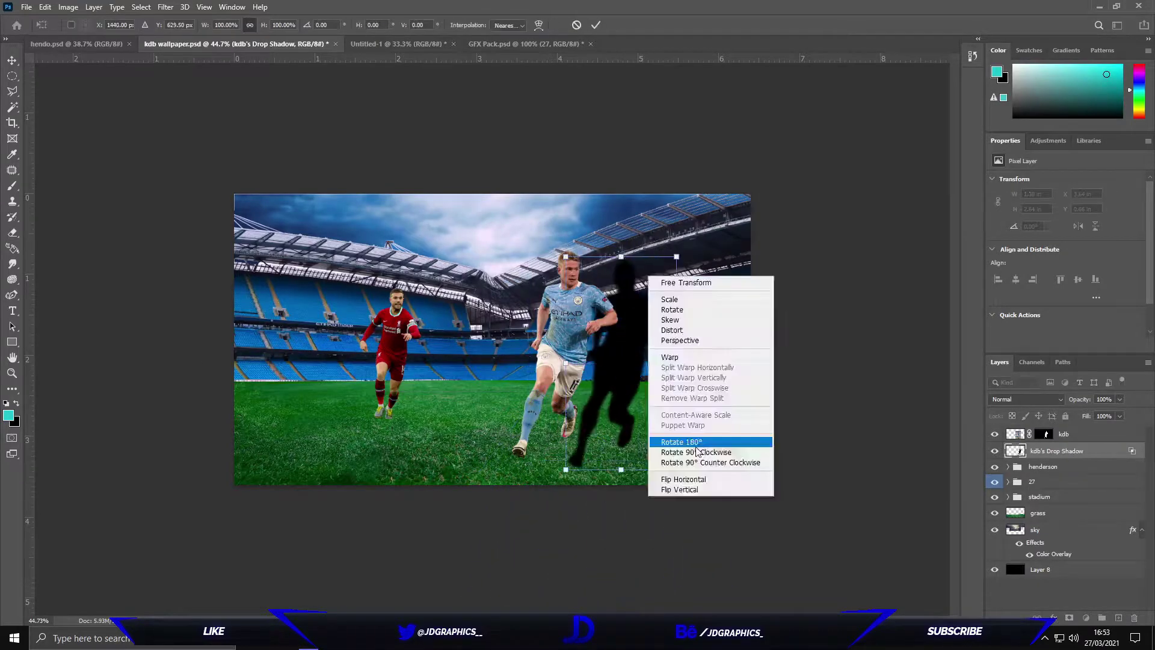
{"action": "key", "text": "Return"}
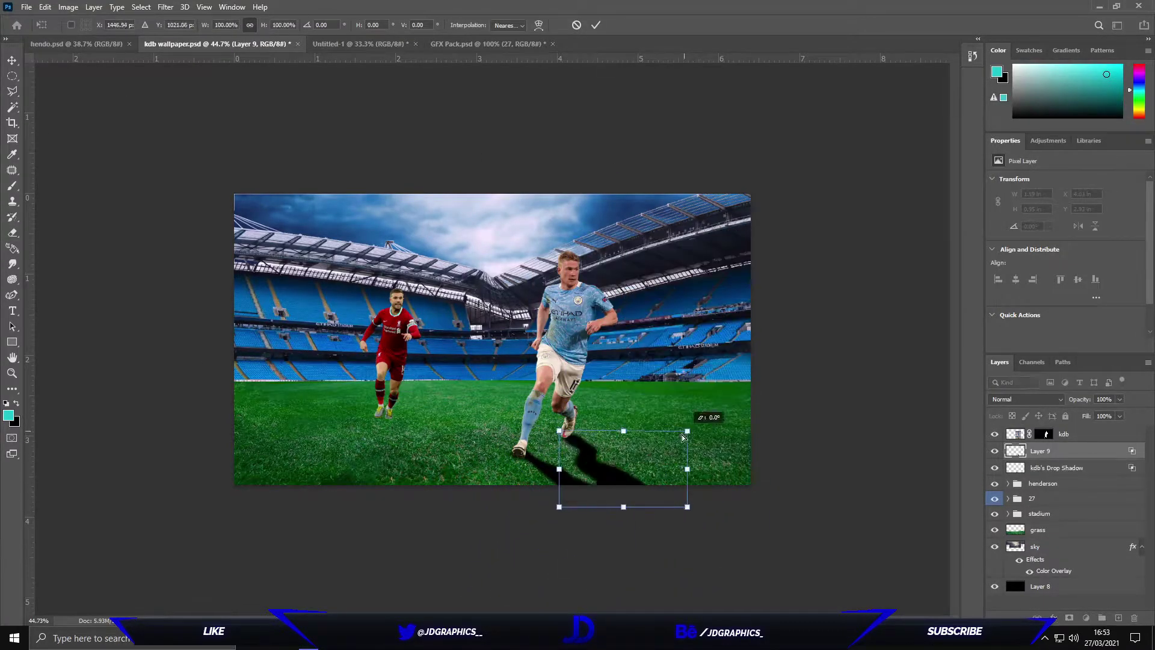
{"action": "left_click_drag", "start_coordinate": [683, 438], "coordinate": [650, 434]}
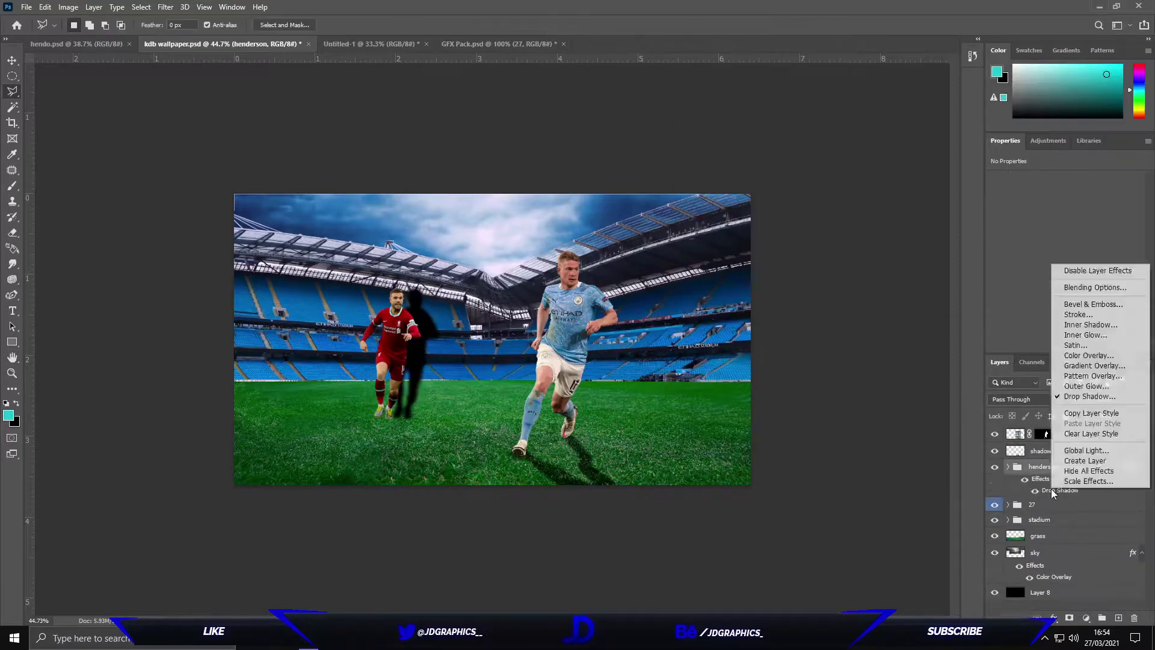
Turn henderson's drop shadow into its own layer and distort it across the grass from the Liverpool player's feet.
{"action": "left_click", "coordinate": [1077, 463]}
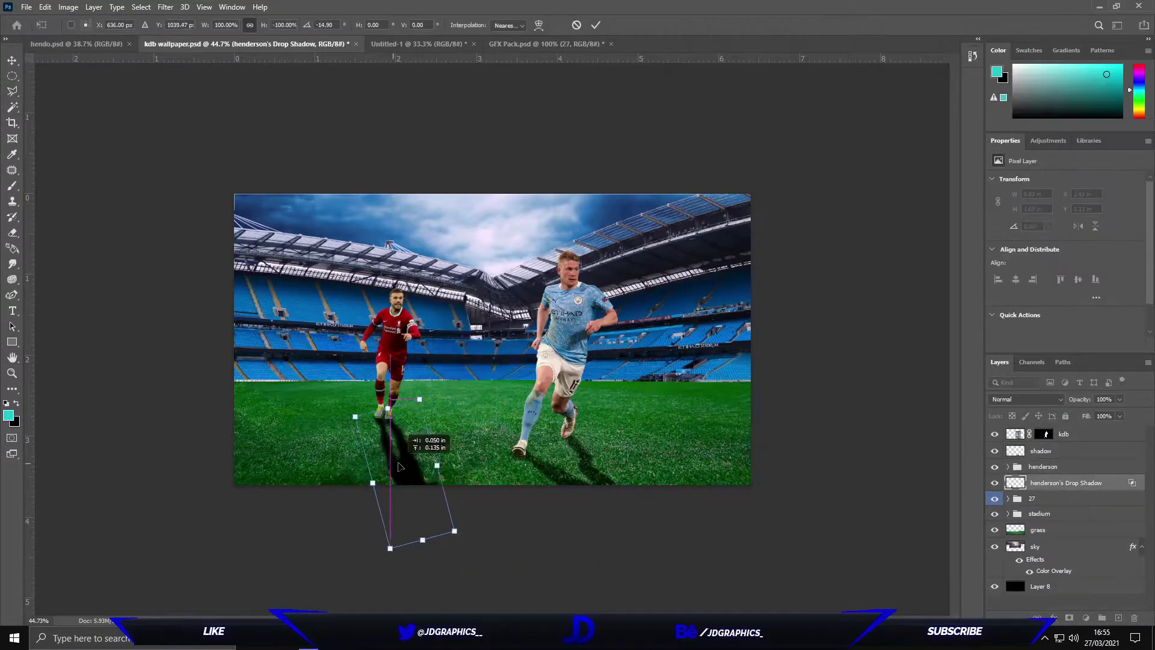
{"action": "right_click", "coordinate": [443, 444]}
{"action": "left_click", "coordinate": [464, 276]}
{"action": "left_click_drag", "start_coordinate": [390, 549], "coordinate": [247, 524]}
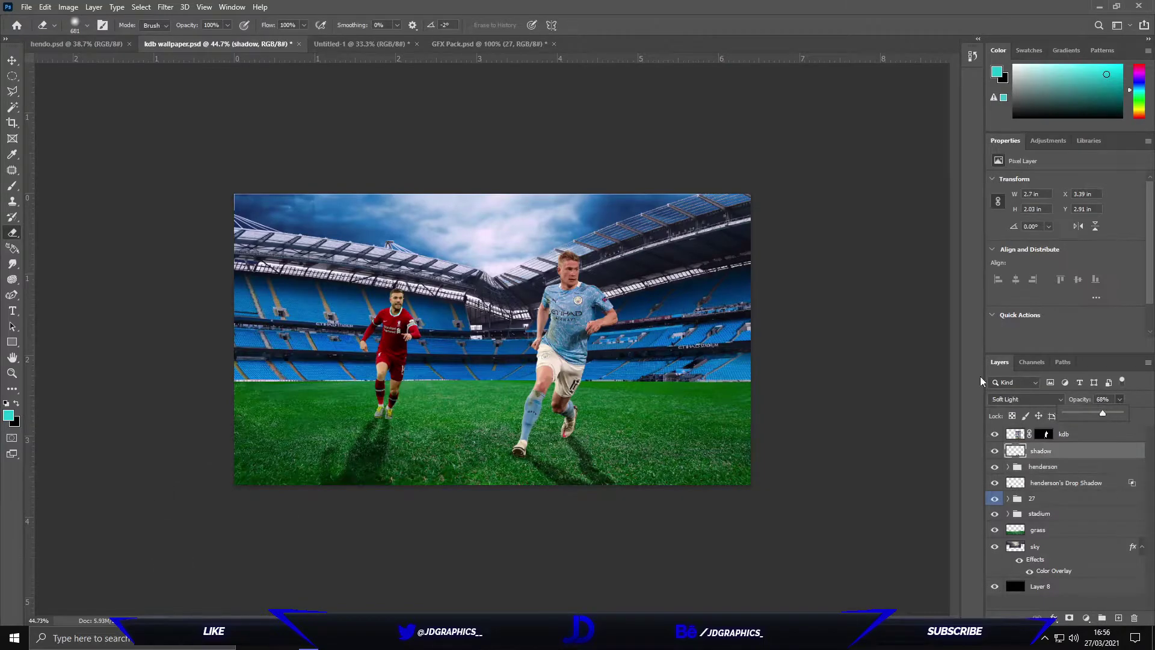
Merge the stadium group into a single layer and blur it behind the players.
{"action": "left_click", "coordinate": [1008, 513]}
{"action": "left_click_drag", "start_coordinate": [1050, 528], "coordinate": [1039, 506]}
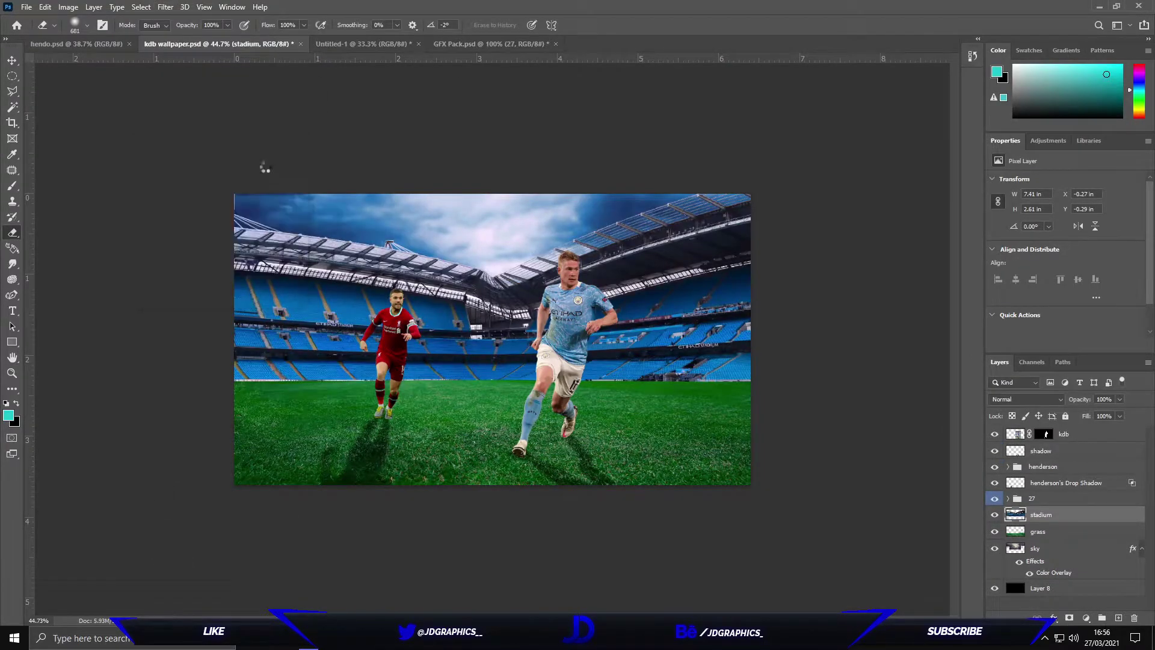
{"action": "left_click", "coordinate": [166, 6]}
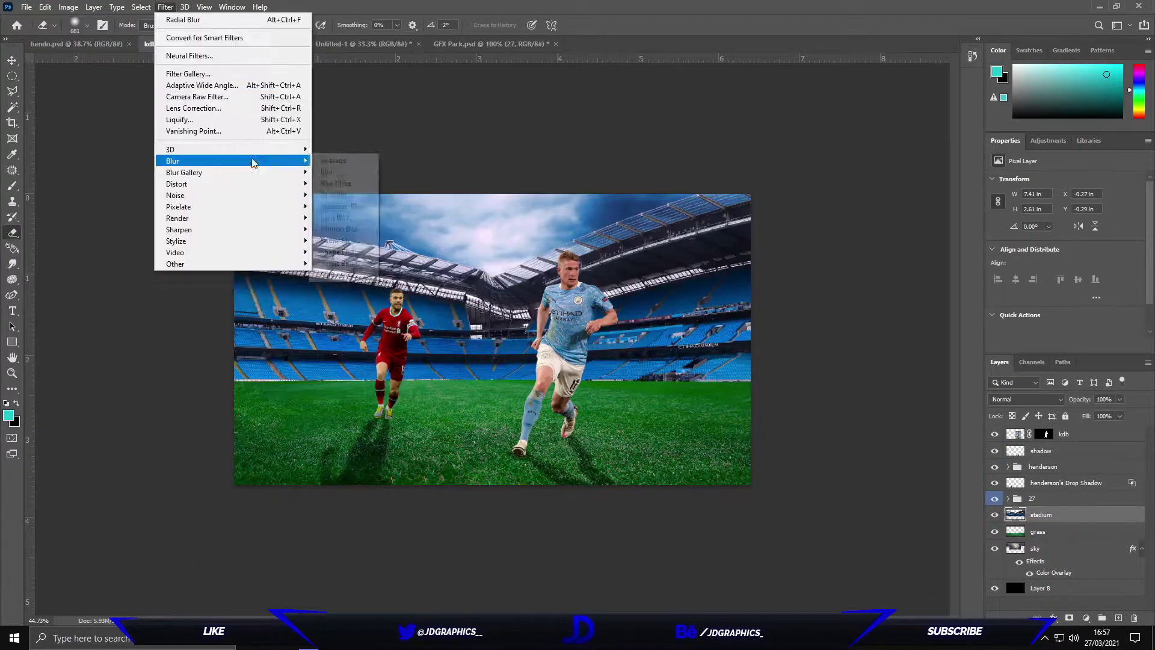
{"action": "key", "text": "Escape"}
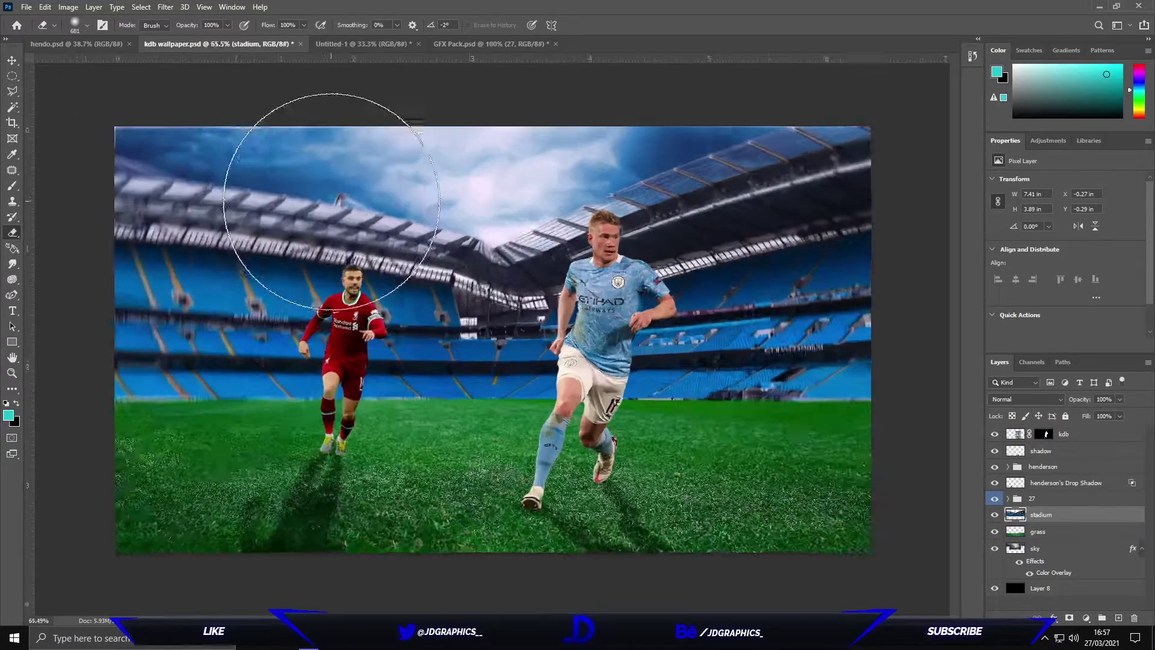
Select the grass layer below the stadium and open Hue/Saturation for it.
{"action": "key", "text": "alt+bracketleft"}
{"action": "key", "text": "alt+bracketleft"}
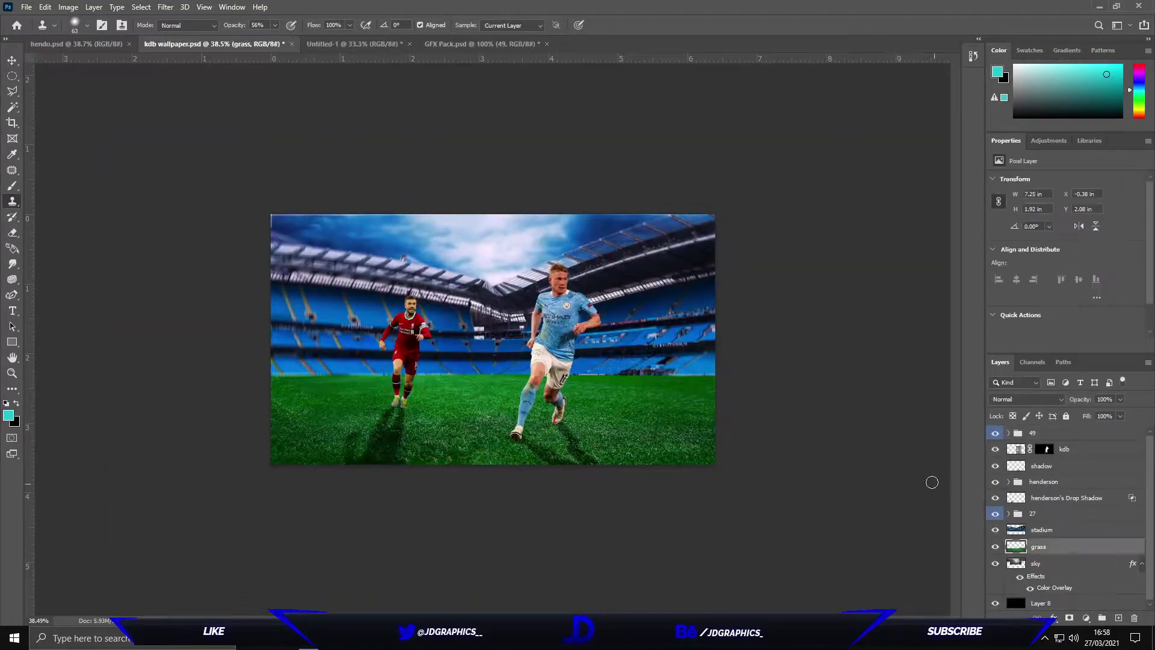
{"action": "key", "text": "ctrl+u"}
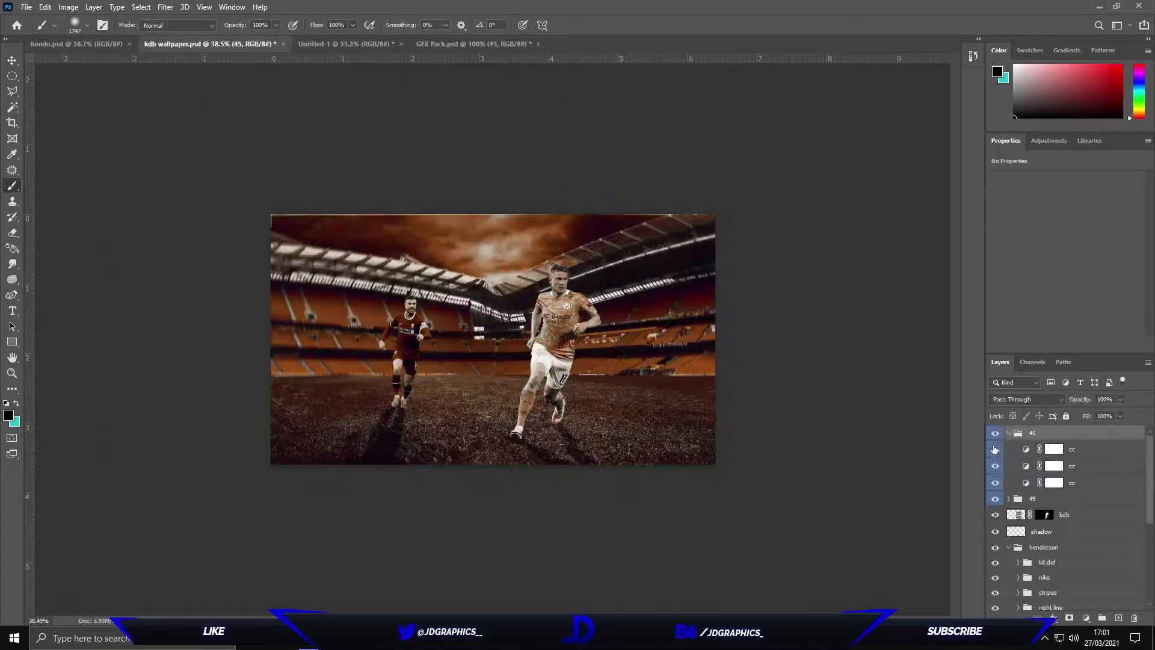
Collapse group 45, then go through group 50's layers and hide the correction layers that do not suit the scene.
{"action": "left_click", "coordinate": [1009, 433]}
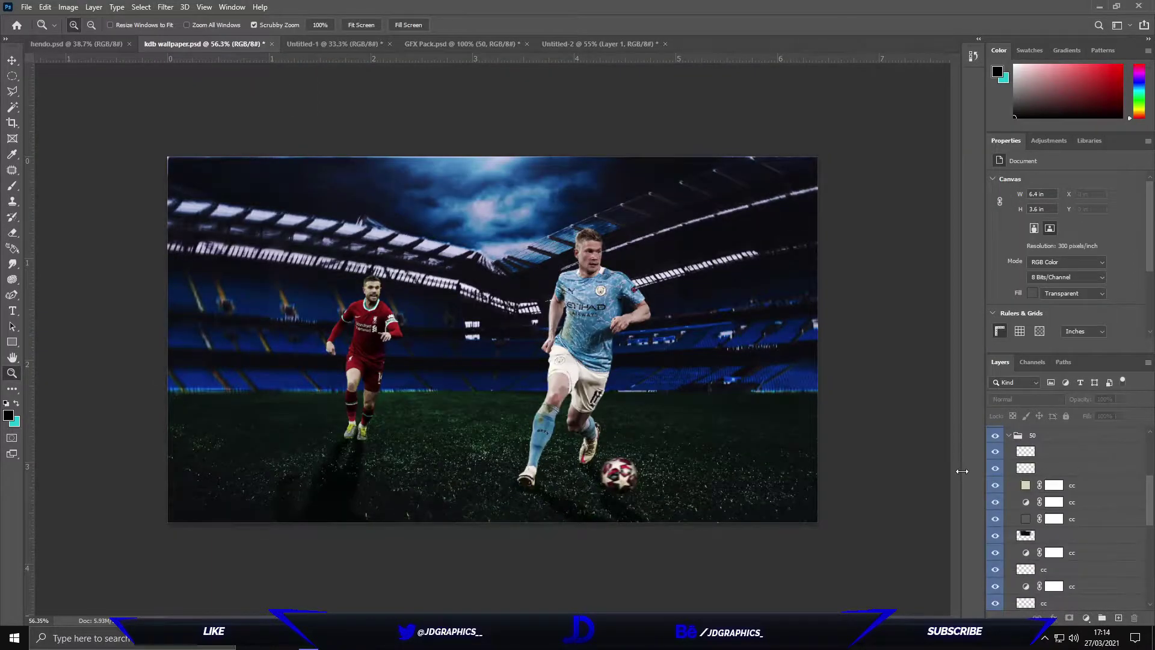
{"action": "left_click", "coordinate": [1026, 451]}
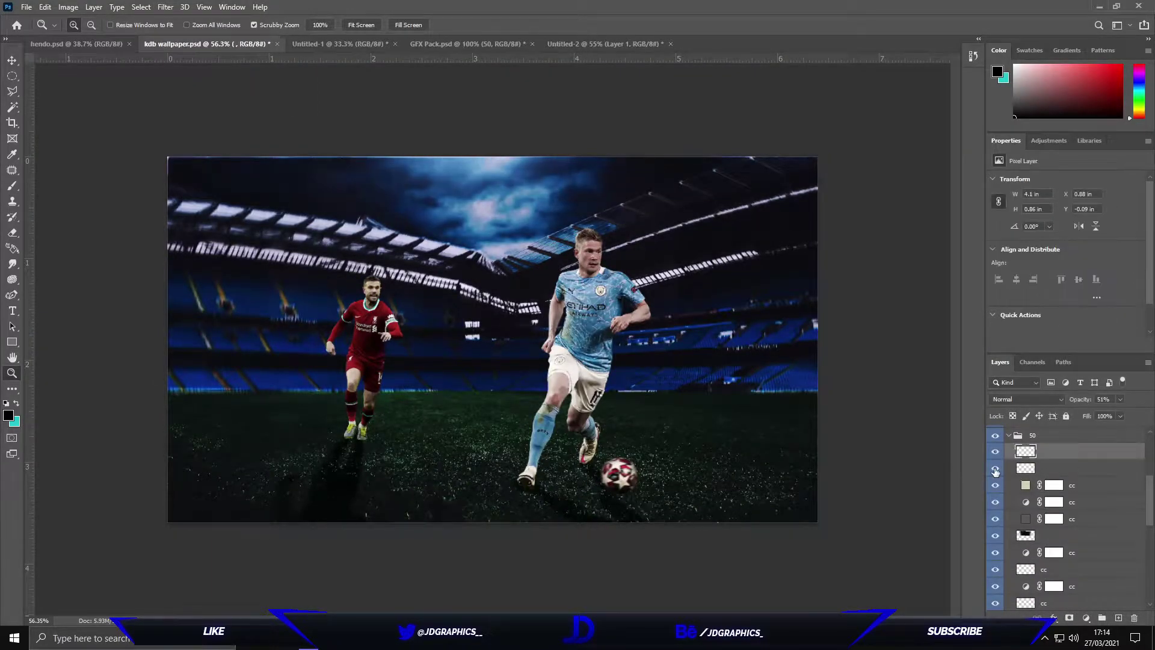
{"action": "left_click", "coordinate": [1026, 468]}
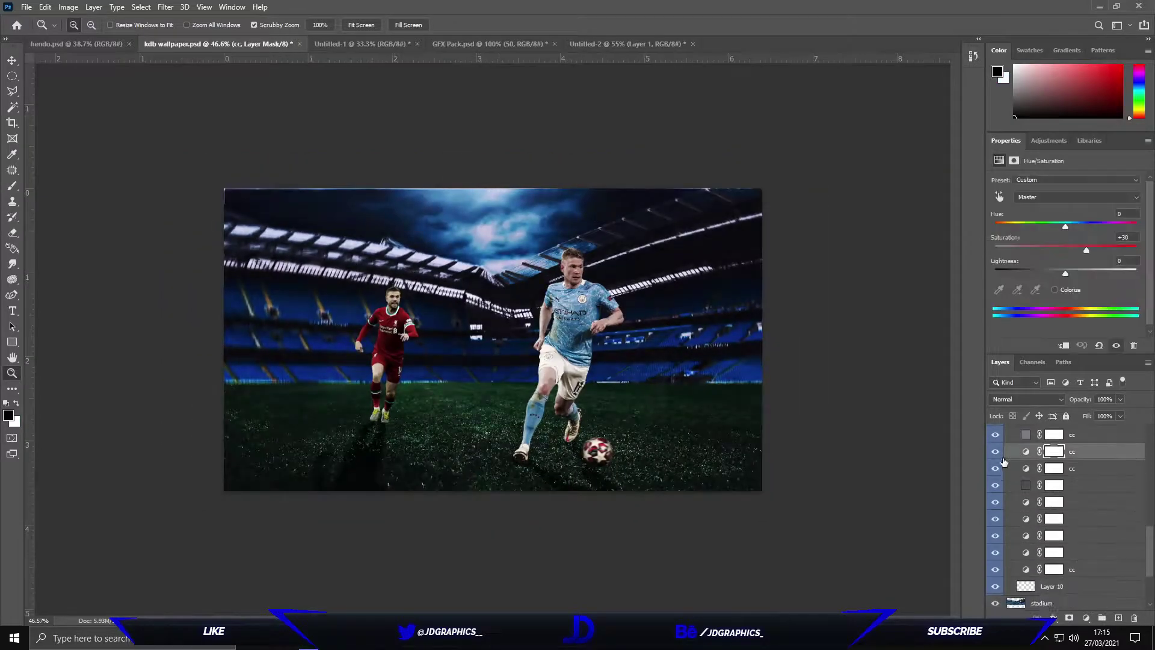
{"action": "left_click", "coordinate": [996, 453]}
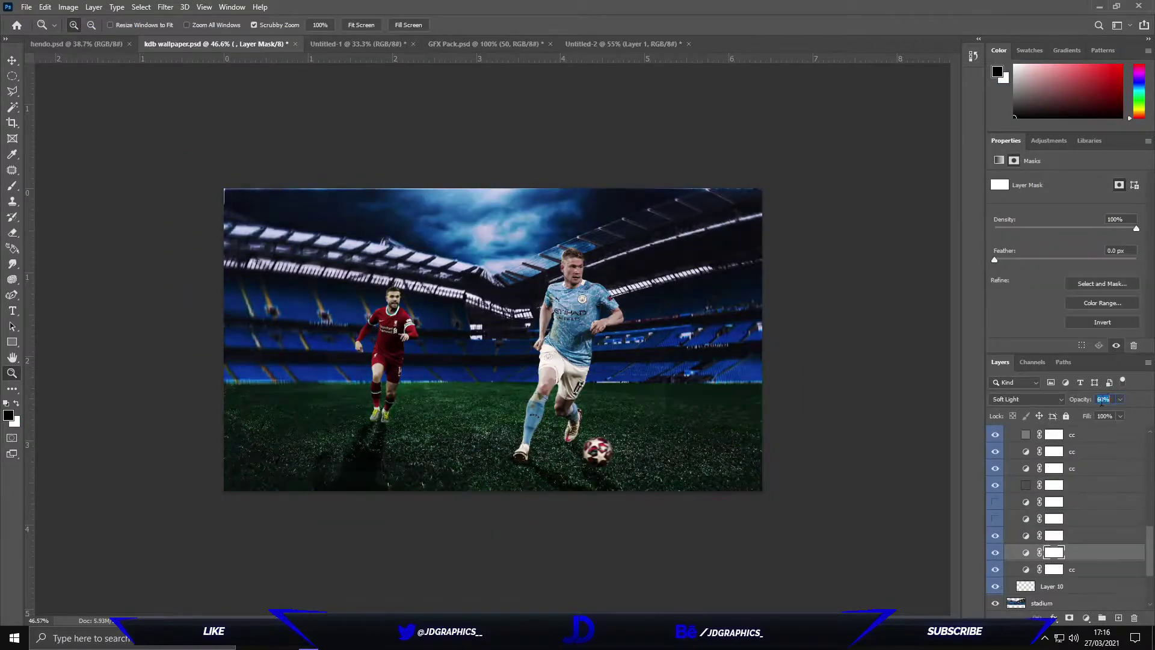
{"action": "scroll", "coordinate": [1014, 581], "scroll_direction": "down", "scroll_amount": 1}
{"action": "double_click", "coordinate": [1013, 581]}
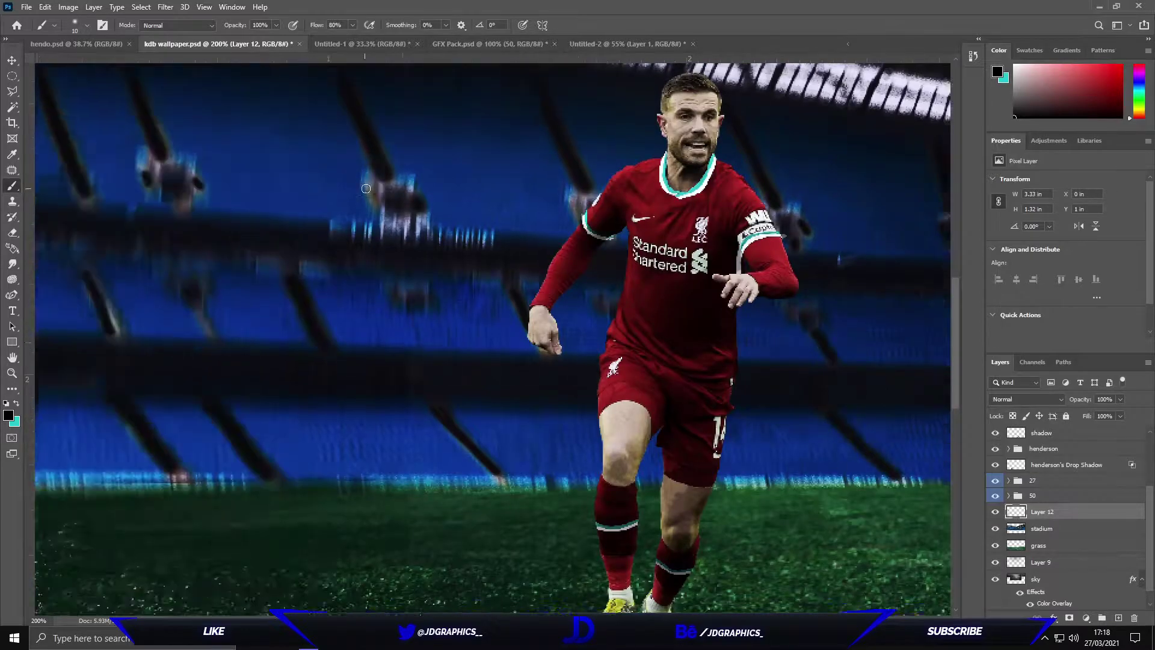
Paint and smudge black fold shading over the Manchester City kit on Layer 13, and compare it by toggling the layer's visibility.
{"action": "scroll", "coordinate": [685, 502], "scroll_direction": "down", "scroll_amount": 10}
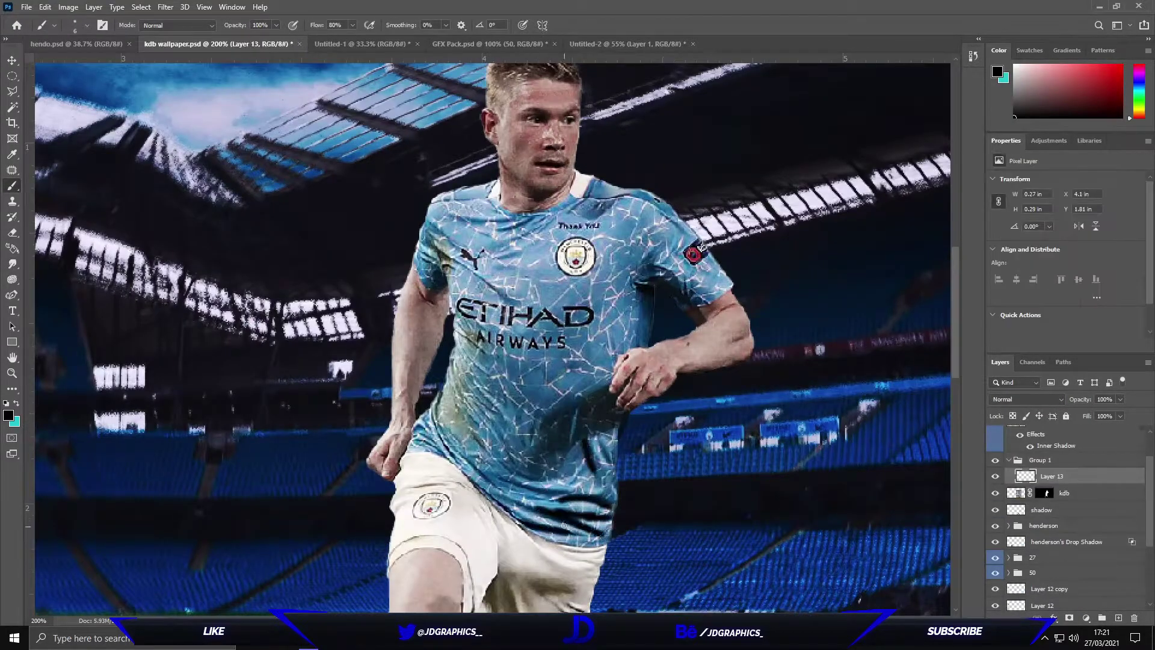
{"action": "scroll", "coordinate": [599, 450], "scroll_direction": "up", "scroll_amount": 3}
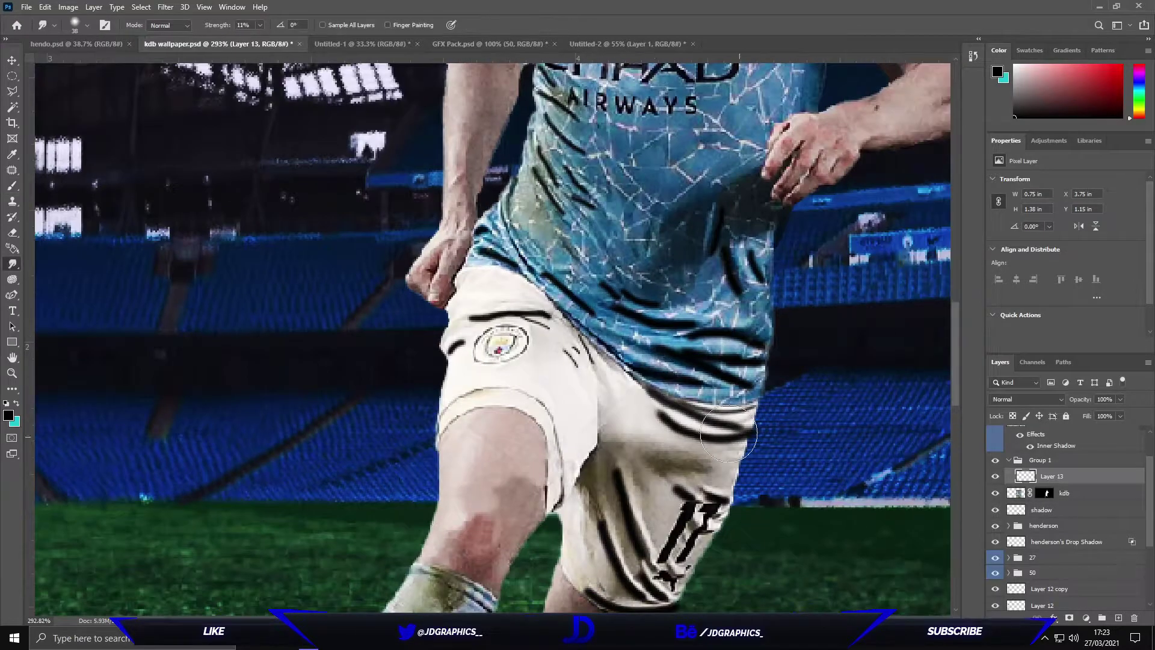
{"action": "key", "text": "ctrl+0"}
{"action": "left_click", "coordinate": [996, 476]}
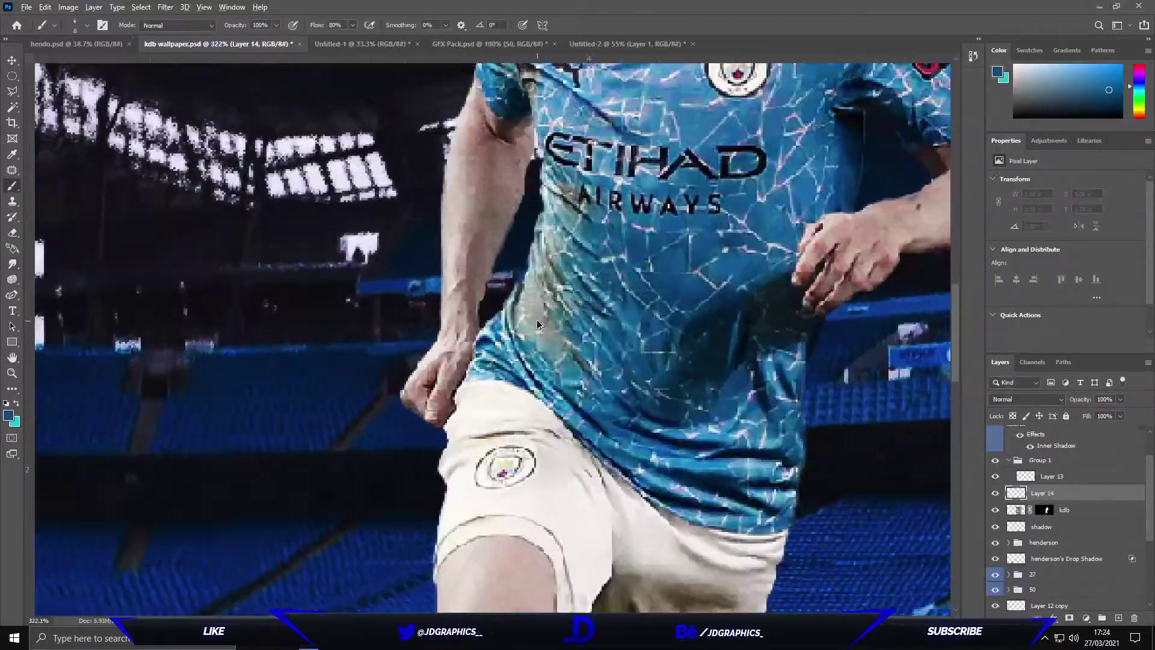
Paint blue over the stained side of the Manchester City shirt on Layer 14 with an enlarged brush.
{"action": "key", "text": "bracketright"}
{"action": "key", "text": "bracketright"}
{"action": "left_click_drag", "start_coordinate": [540, 335], "coordinate": [539, 199]}
{"action": "scroll", "coordinate": [558, 272], "scroll_direction": "up", "scroll_amount": 2}
{"action": "key", "text": "ctrl+0"}
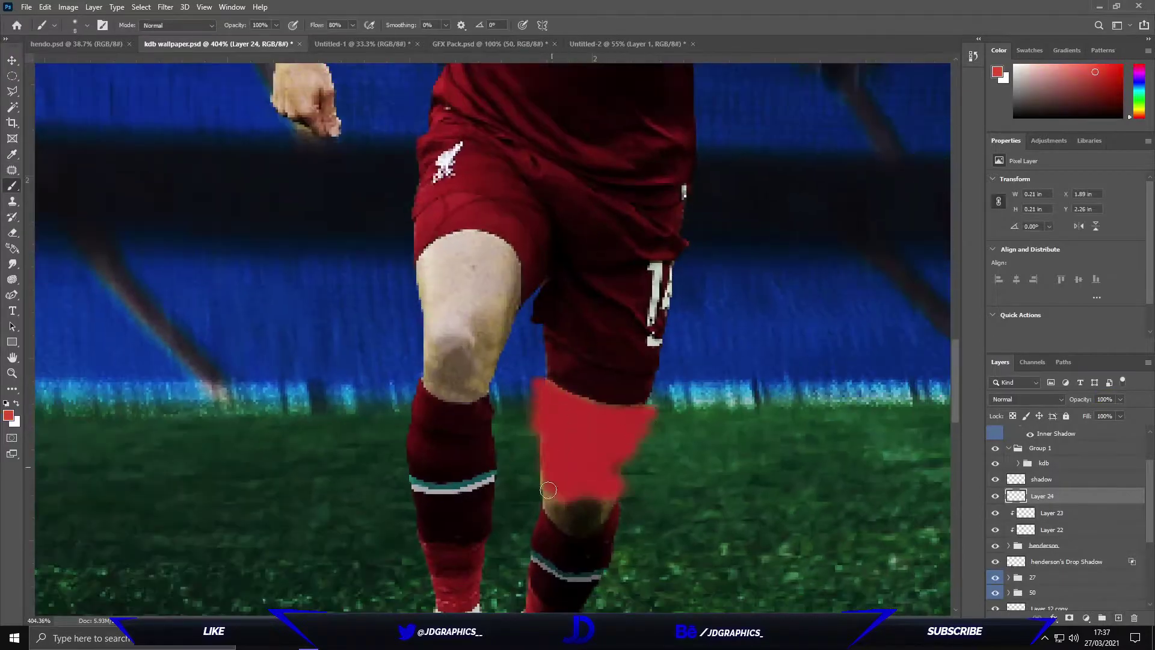
Paint red over the Liverpool player's bare knee on Layer 24.
{"action": "left_click_drag", "start_coordinate": [519, 298], "coordinate": [479, 239]}
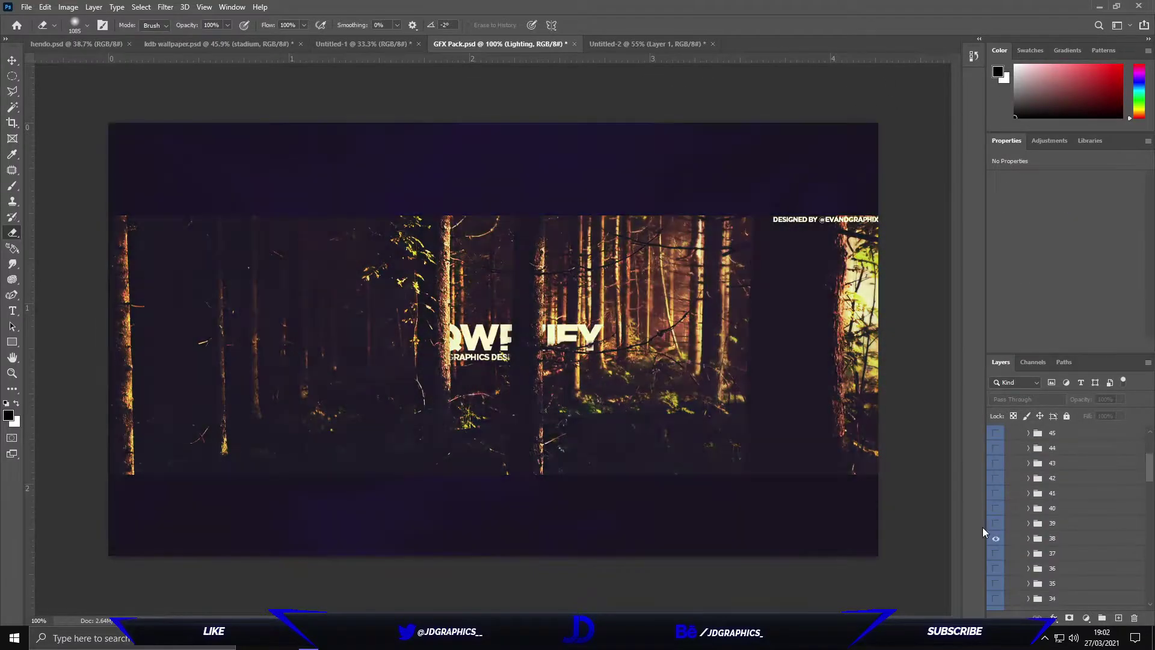
Return to the kdb wallpaper and trace the Premier League medal's ribbon on Layer 38 with a pen path.
{"action": "left_click", "coordinate": [226, 45]}
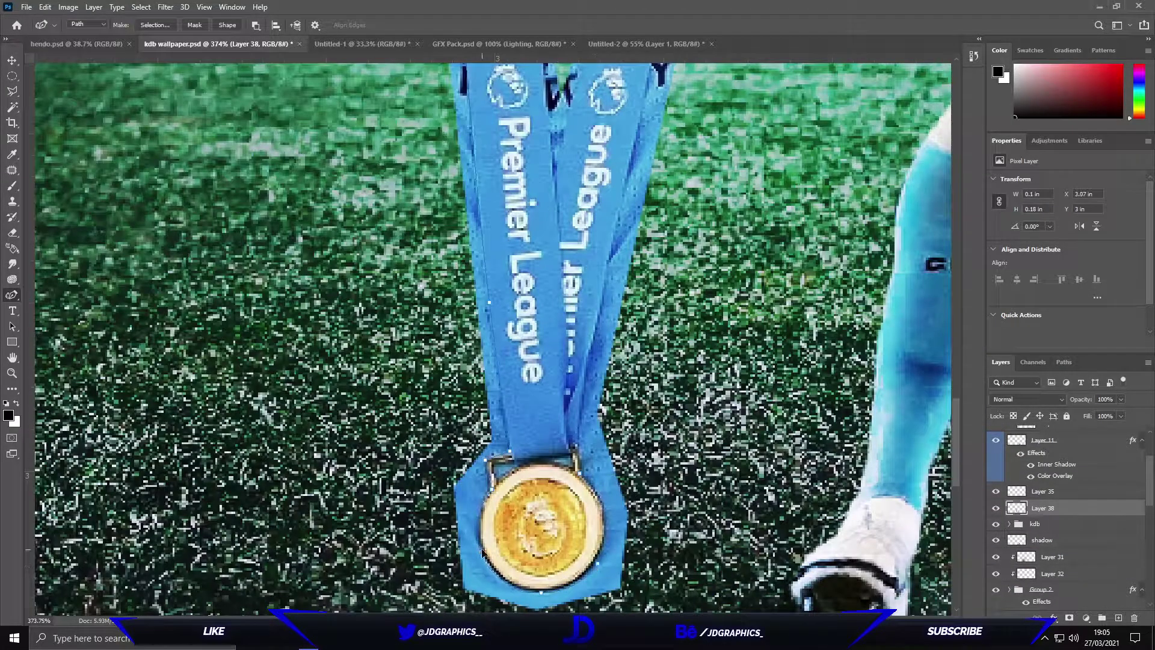
{"action": "scroll", "coordinate": [482, 551], "scroll_direction": "up", "scroll_amount": 10}
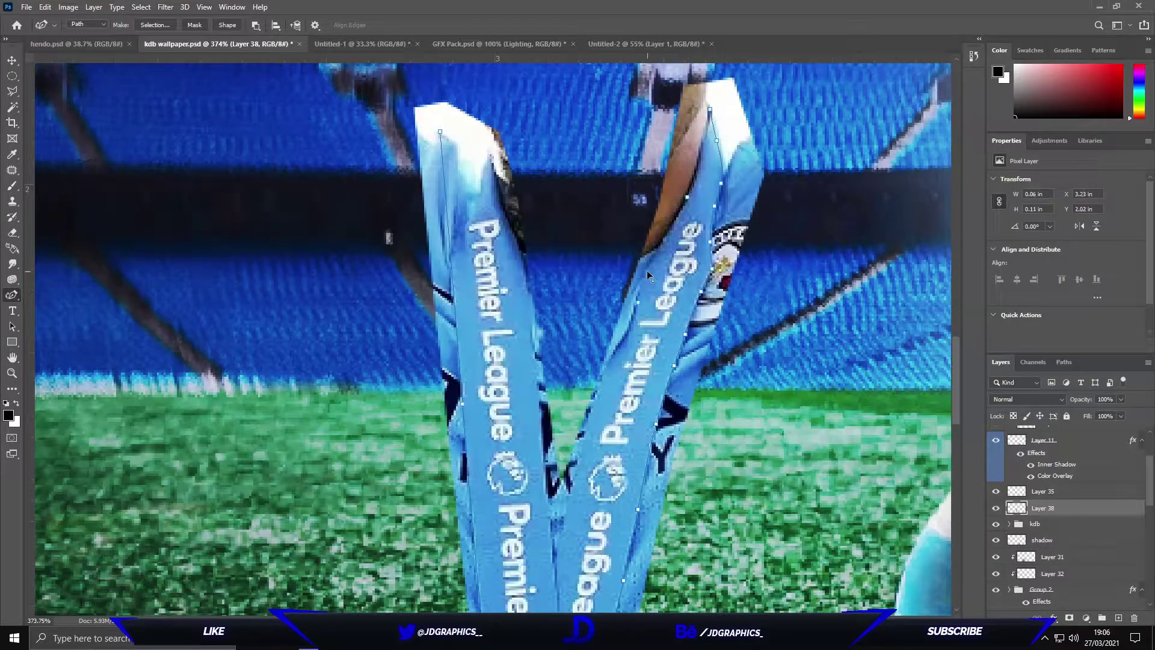
{"action": "scroll", "coordinate": [580, 463], "scroll_direction": "down", "scroll_amount": 1}
{"action": "left_click", "coordinate": [532, 311]}
{"action": "left_click", "coordinate": [539, 382]}
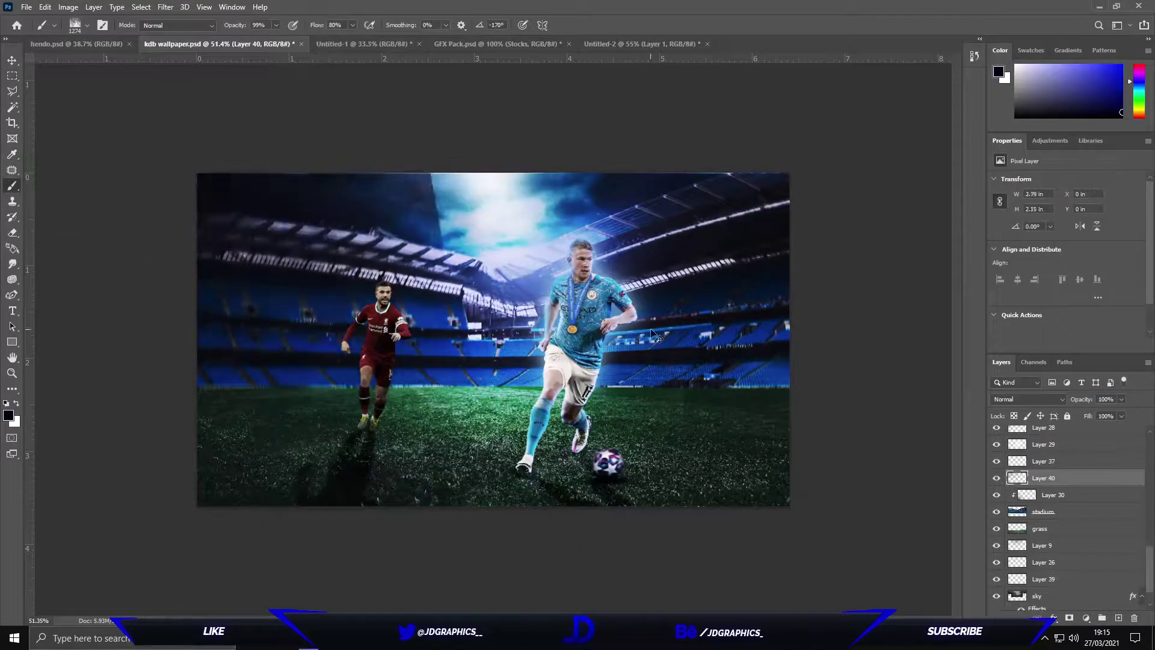
Set the blend mode of Layer 40's lighting above the stadium to Soft Light.
{"action": "left_click", "coordinate": [1027, 399]}
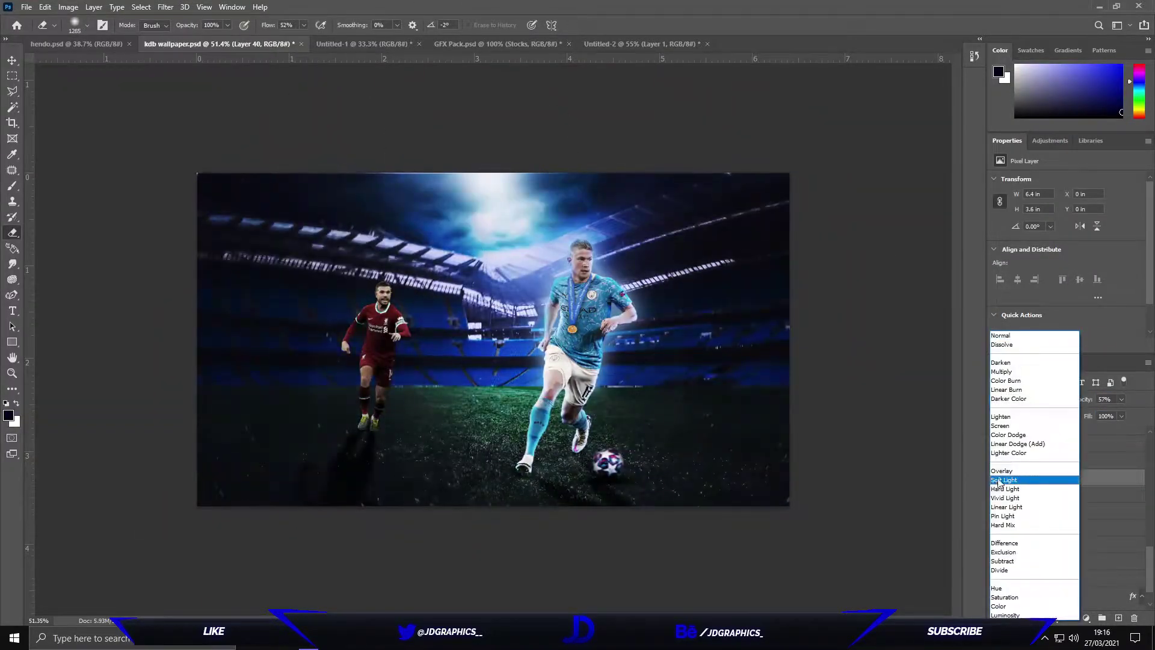
{"action": "left_click", "coordinate": [1044, 479]}
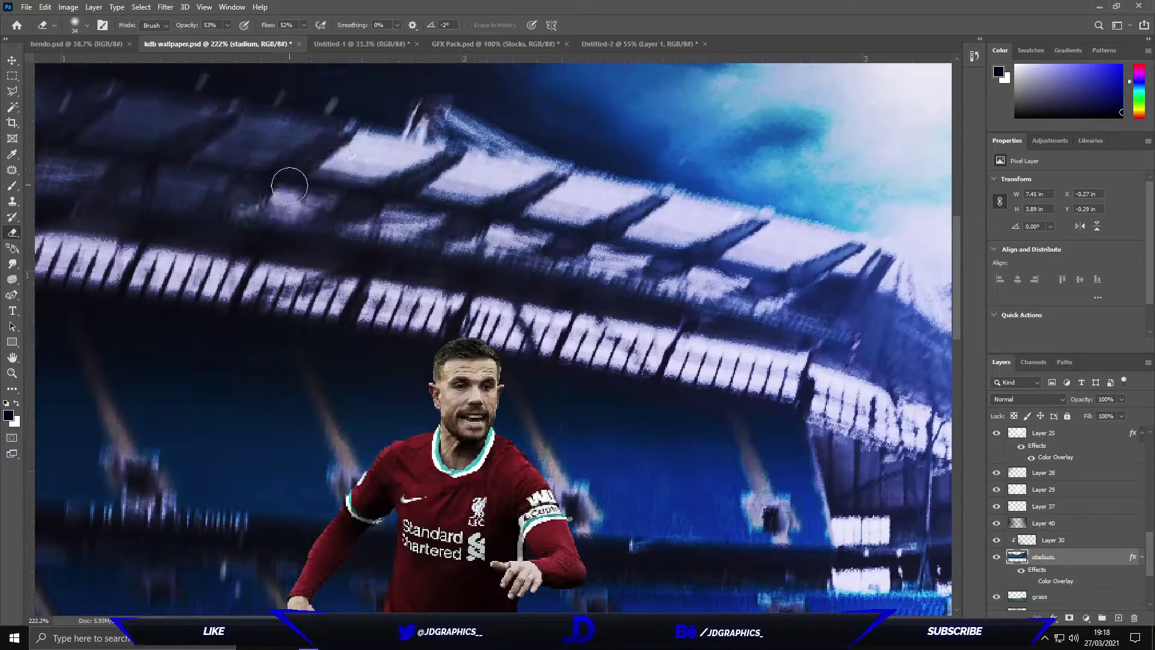
Brush along the stadium roof's panels and window strip with the Eraser at 53% opacity on the stadium layer.
{"action": "mouse_move", "coordinate": [288, 185]}
{"action": "left_mouse_down"}
{"action": "mouse_move", "coordinate": [571, 181]}
{"action": "mouse_move", "coordinate": [498, 232]}
{"action": "left_mouse_up"}
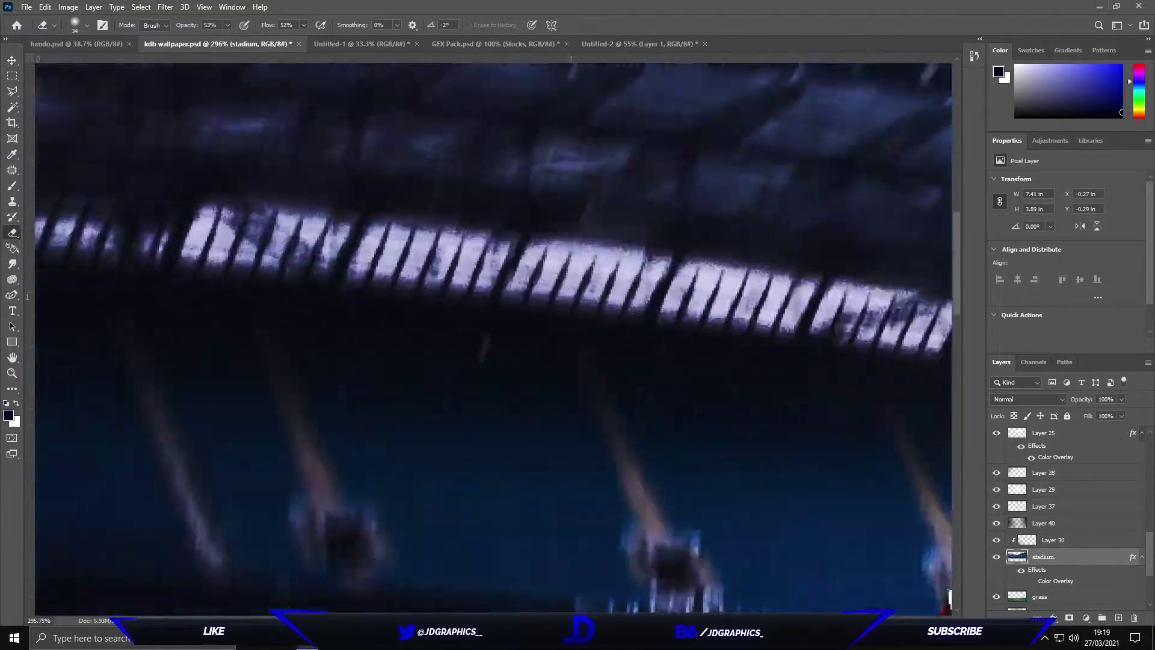
{"action": "left_click_drag", "start_coordinate": [54, 243], "coordinate": [201, 225]}
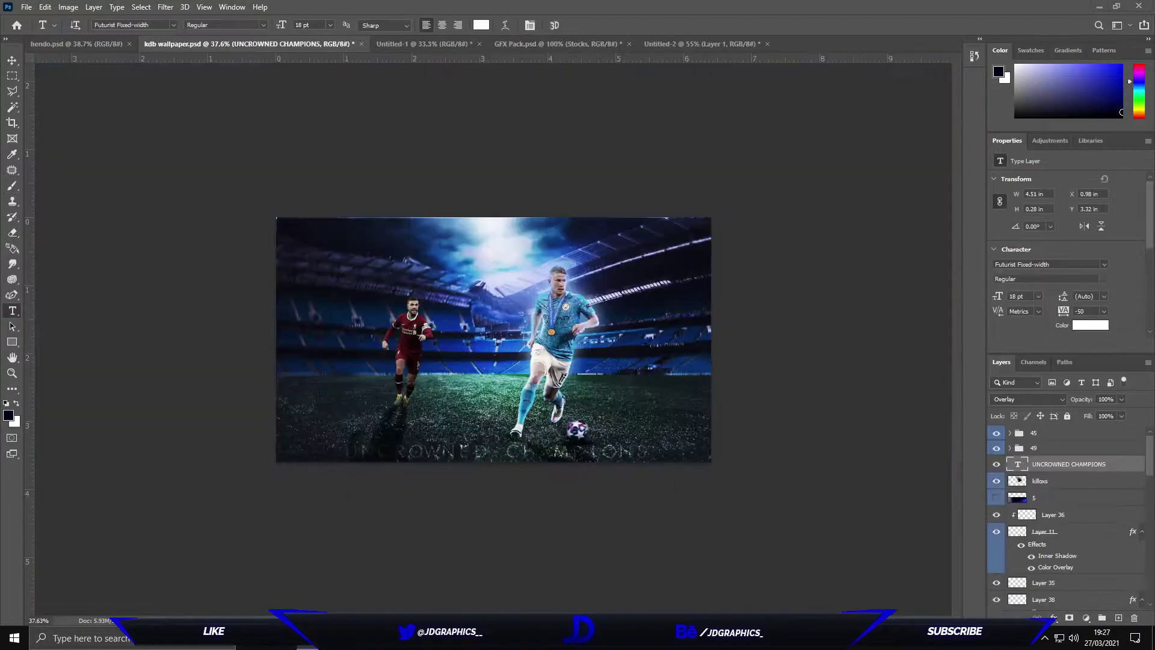
Apply another blur filter to the stadium layer and switch to the GFX Pack document.
{"action": "left_click", "coordinate": [165, 6]}
{"action": "left_click", "coordinate": [341, 258]}
{"action": "left_click", "coordinate": [257, 169]}
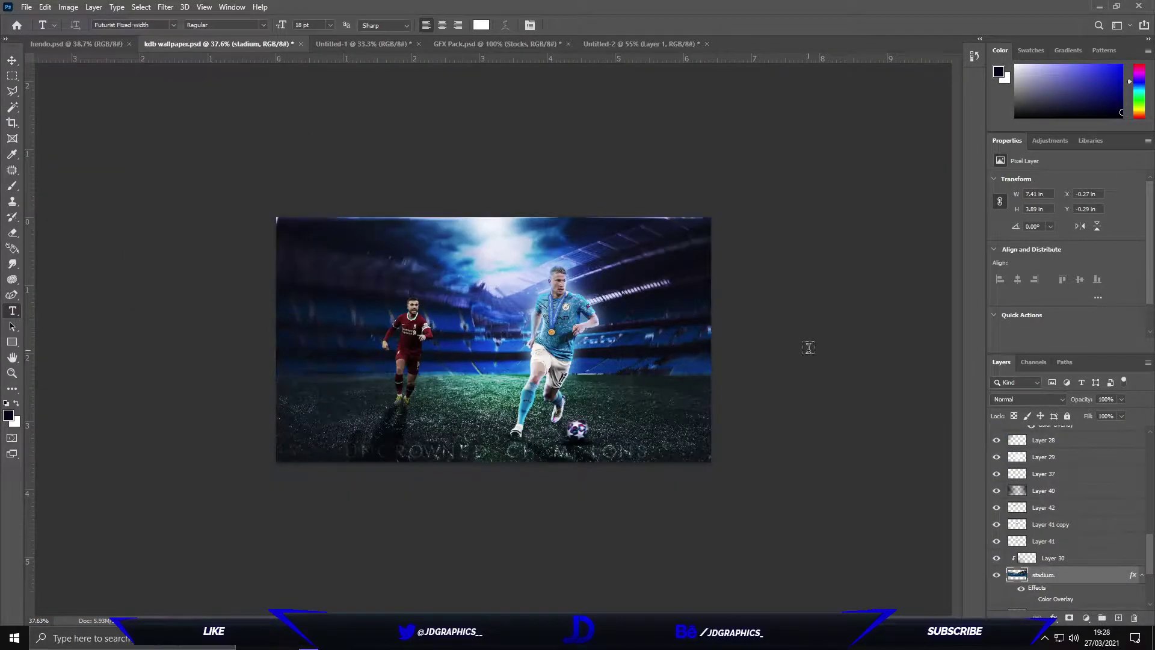
{"action": "key", "text": "ctrl+Tab"}
{"action": "key", "text": "ctrl+Tab"}
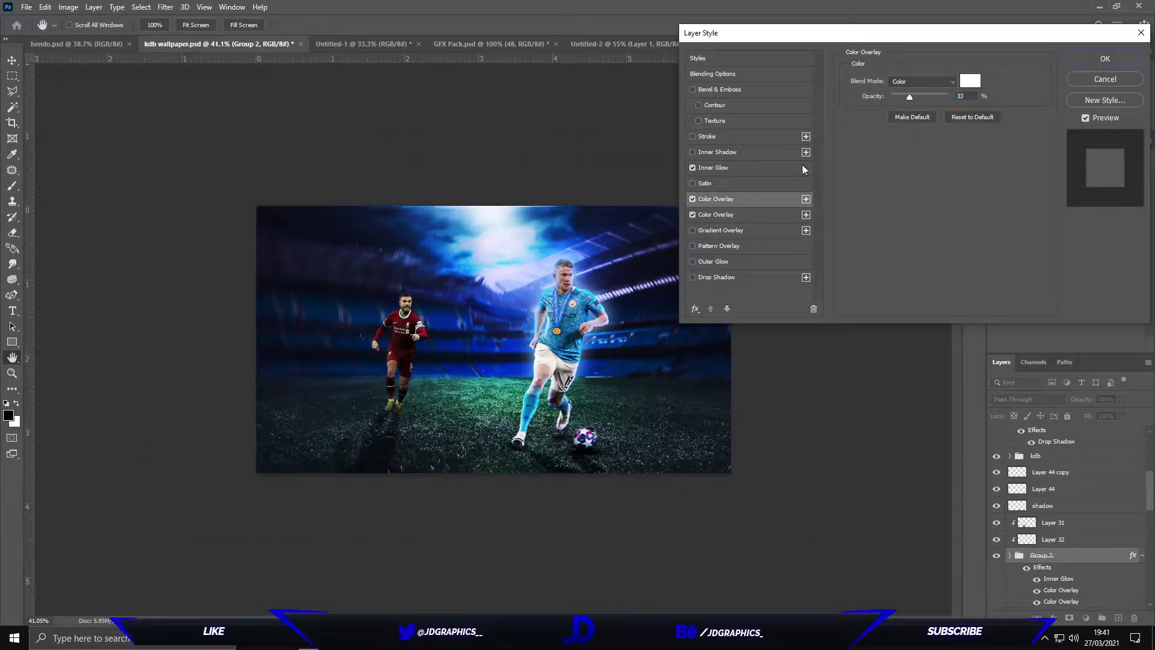
Apply a white Color Overlay in Color mode at 33% opacity to Group 2 and browse the GFX Pack's effect groups.
{"action": "key", "text": "Return"}
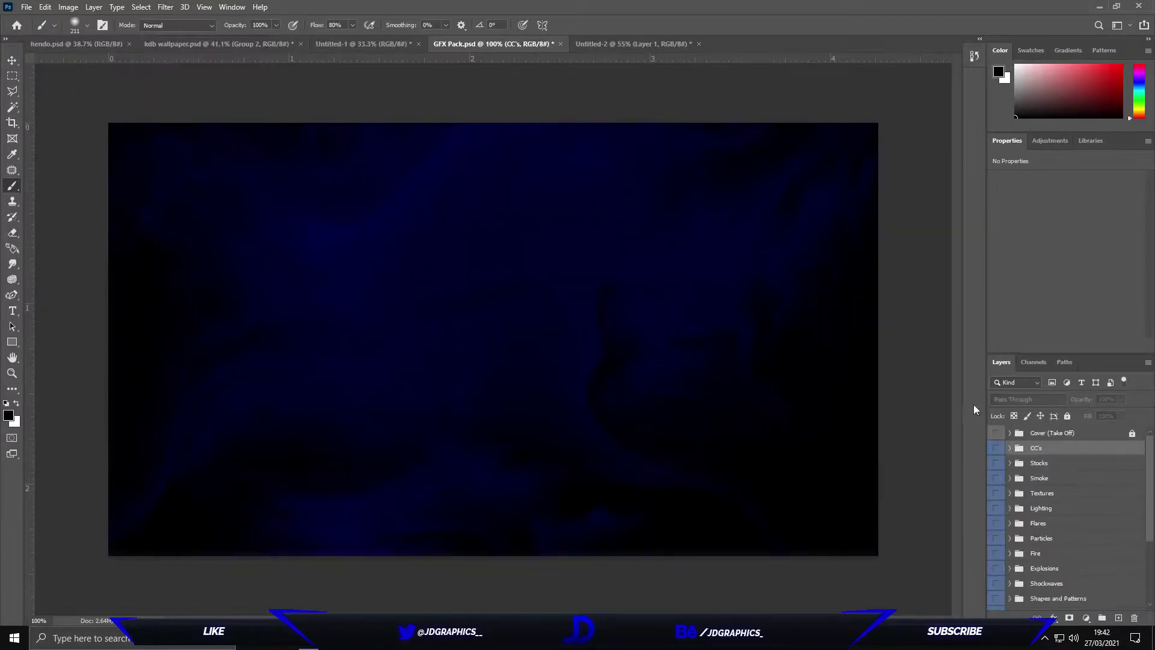
{"action": "scroll", "coordinate": [997, 524], "scroll_direction": "up", "scroll_amount": 3}
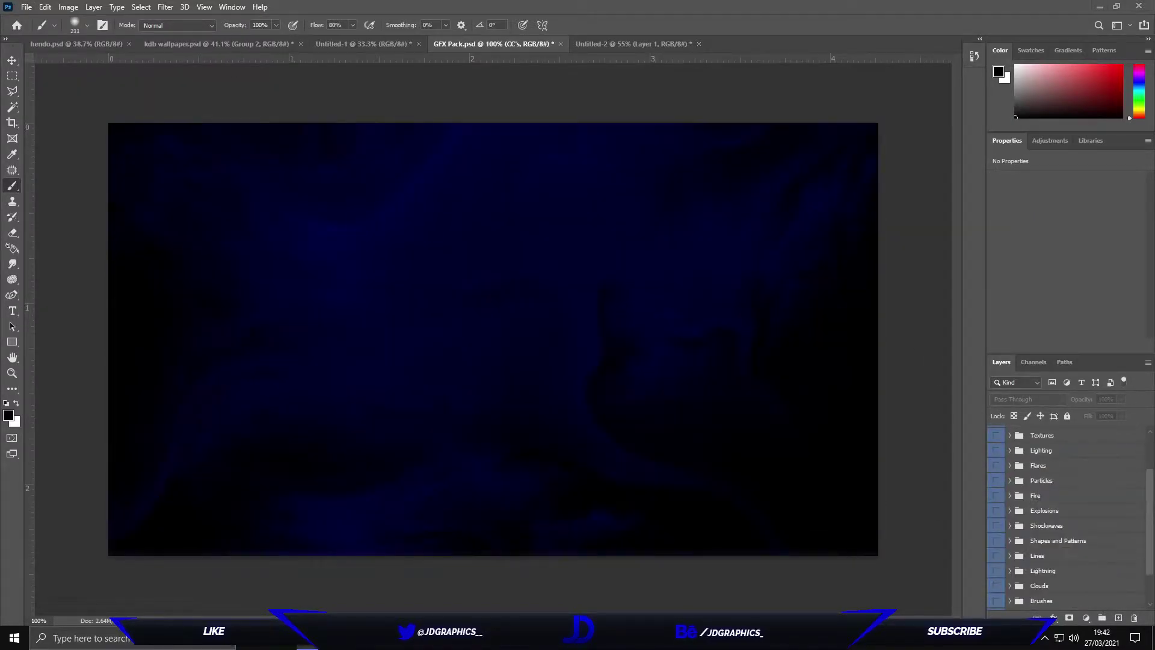